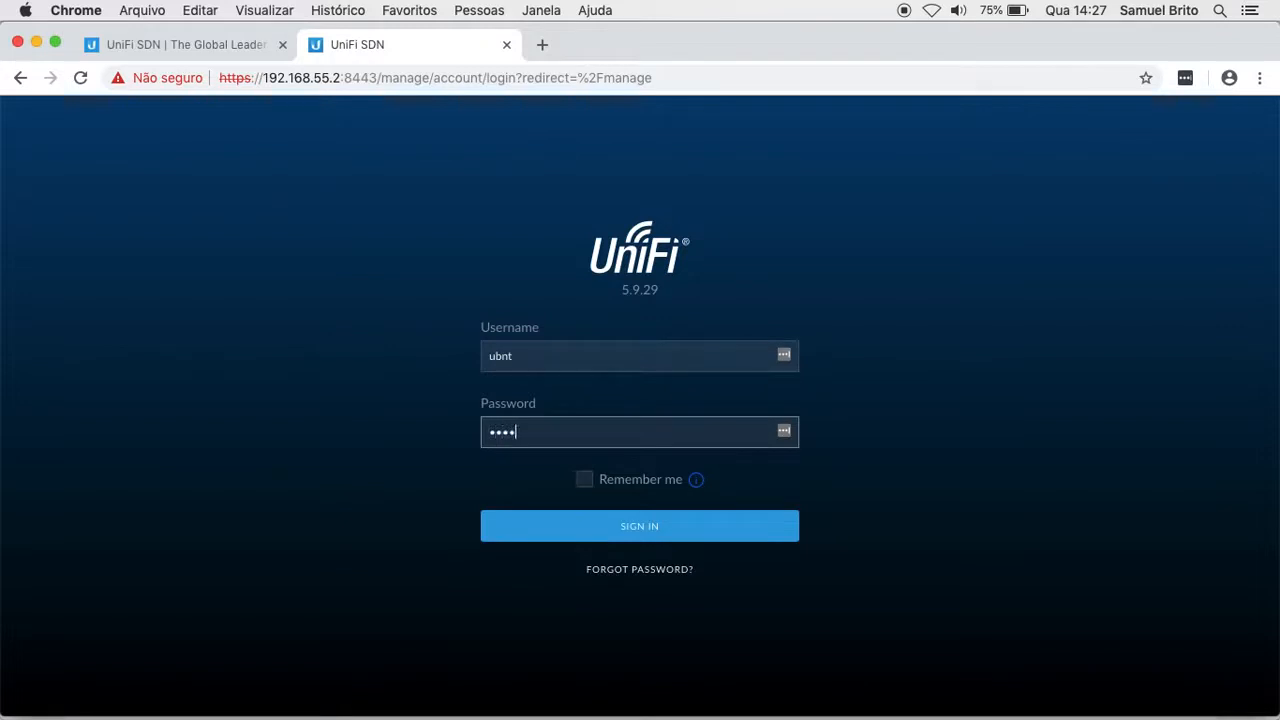
Step: Sign in with the account password and list Settings' Wireless Networks, UBNTBR and UBNTBR-GUEST
type("•")
key("Return")
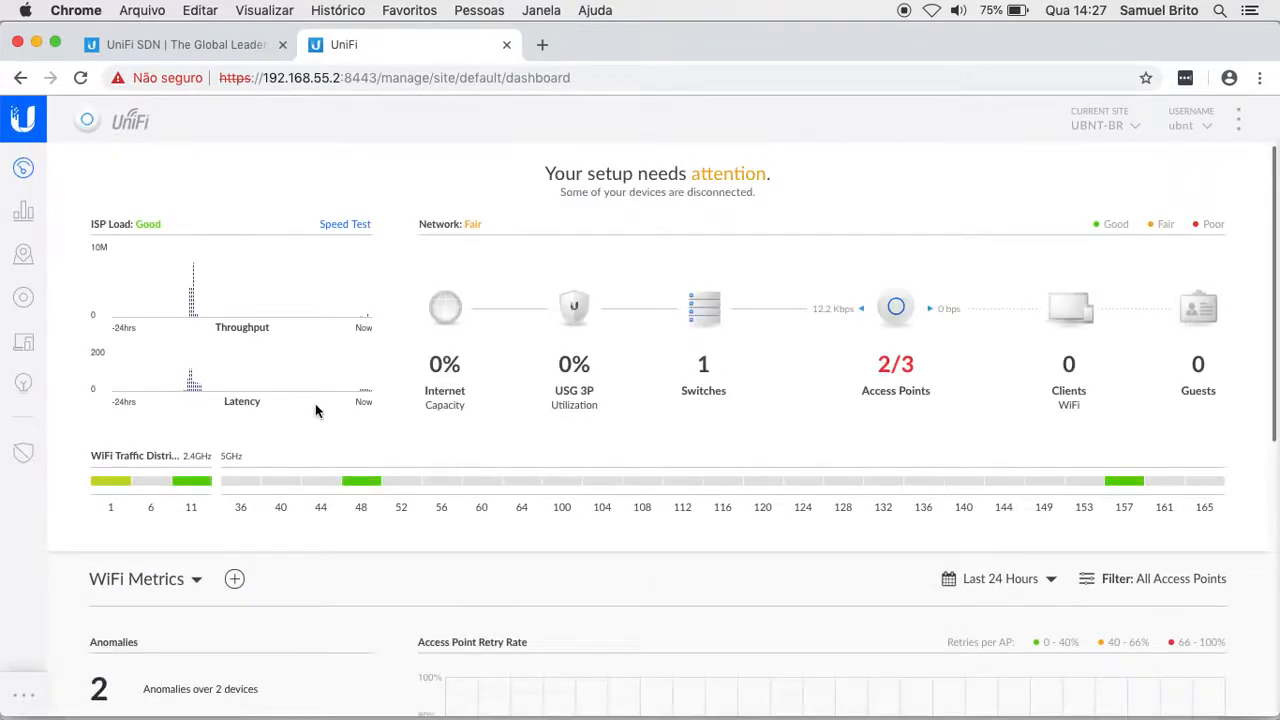
left_click(25, 697)
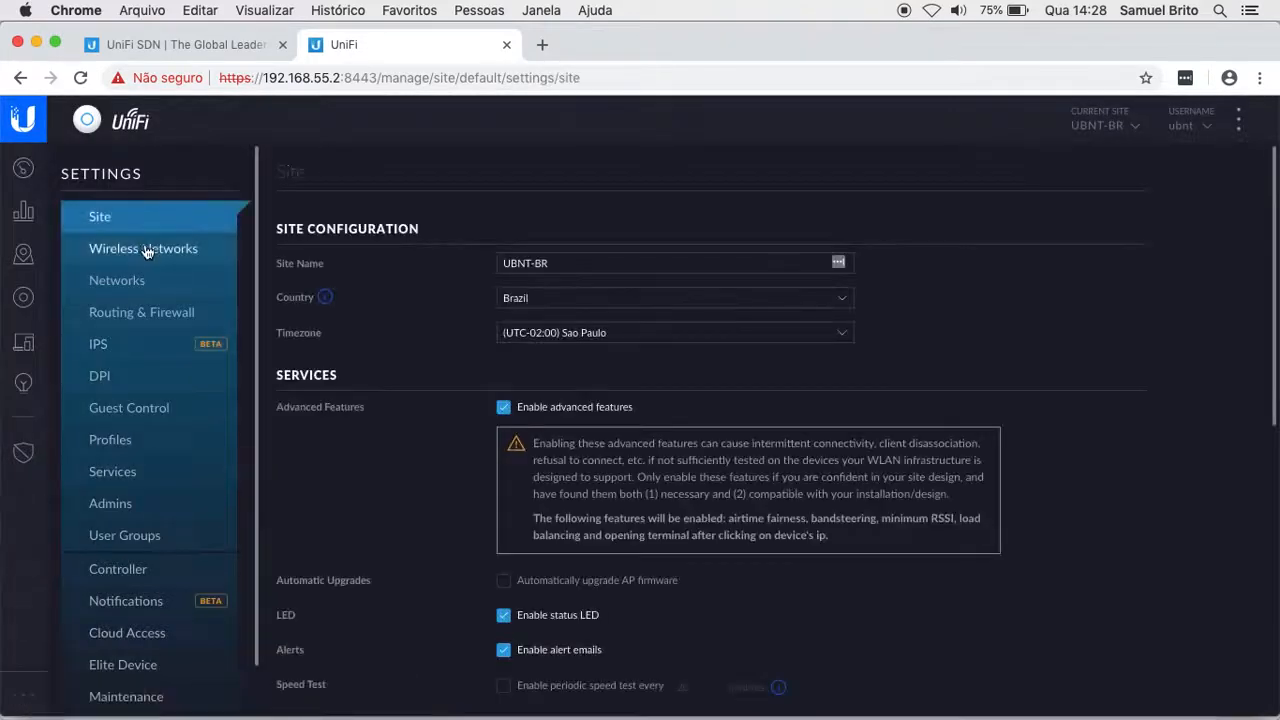
left_click(146, 250)
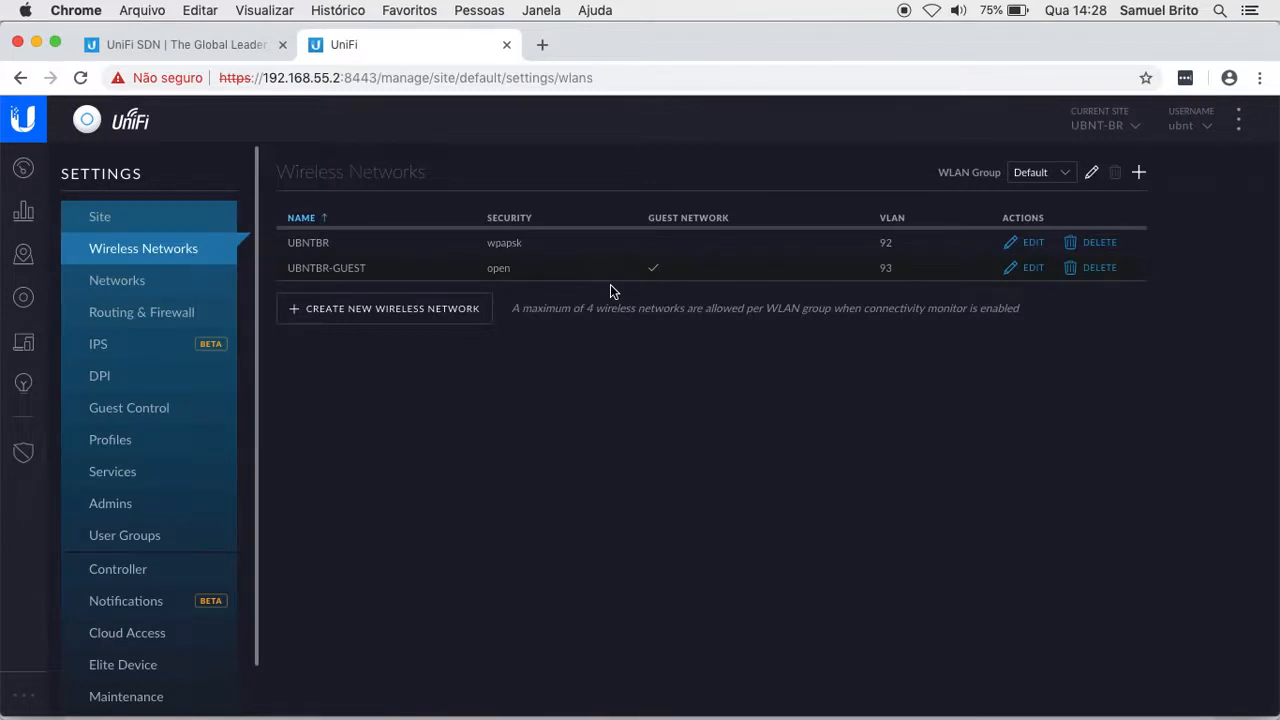
Step: Open the UBNTBR-GUEST edit form and review its open security, guest policy and VLAN 93
left_click(1028, 269)
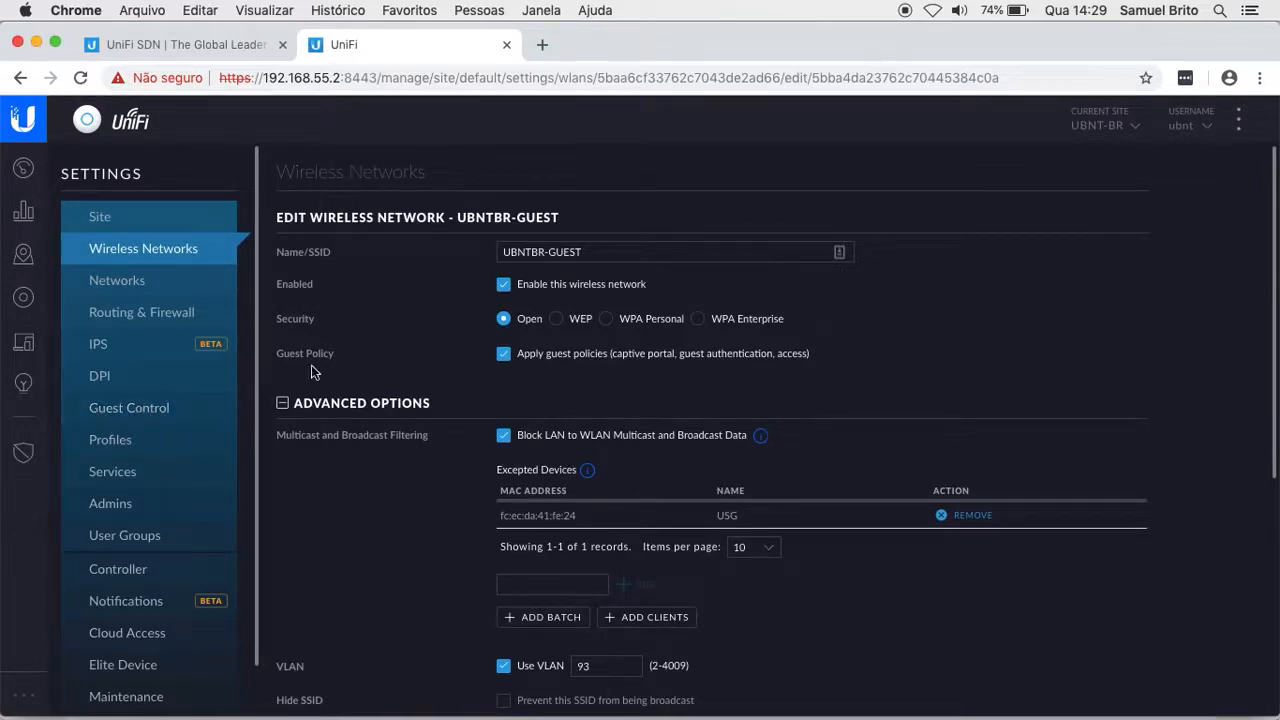
scroll(446, 377, "down", 5)
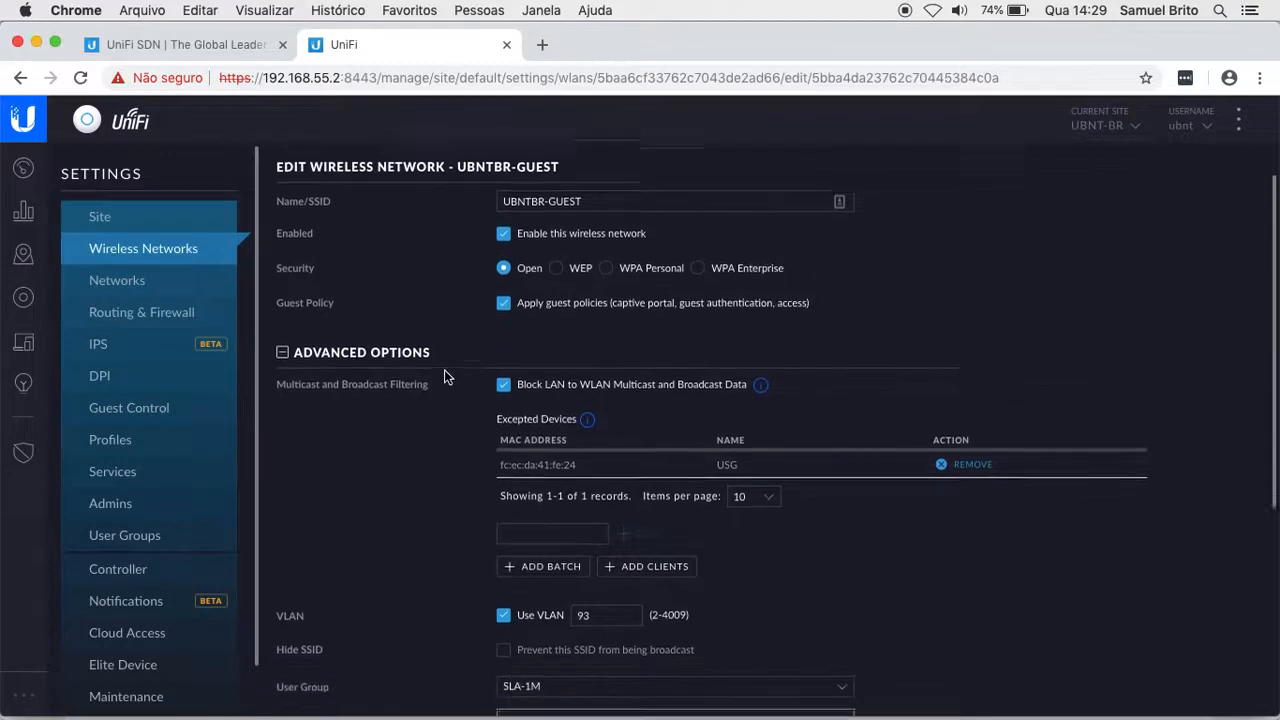
scroll(446, 377, "up", 5)
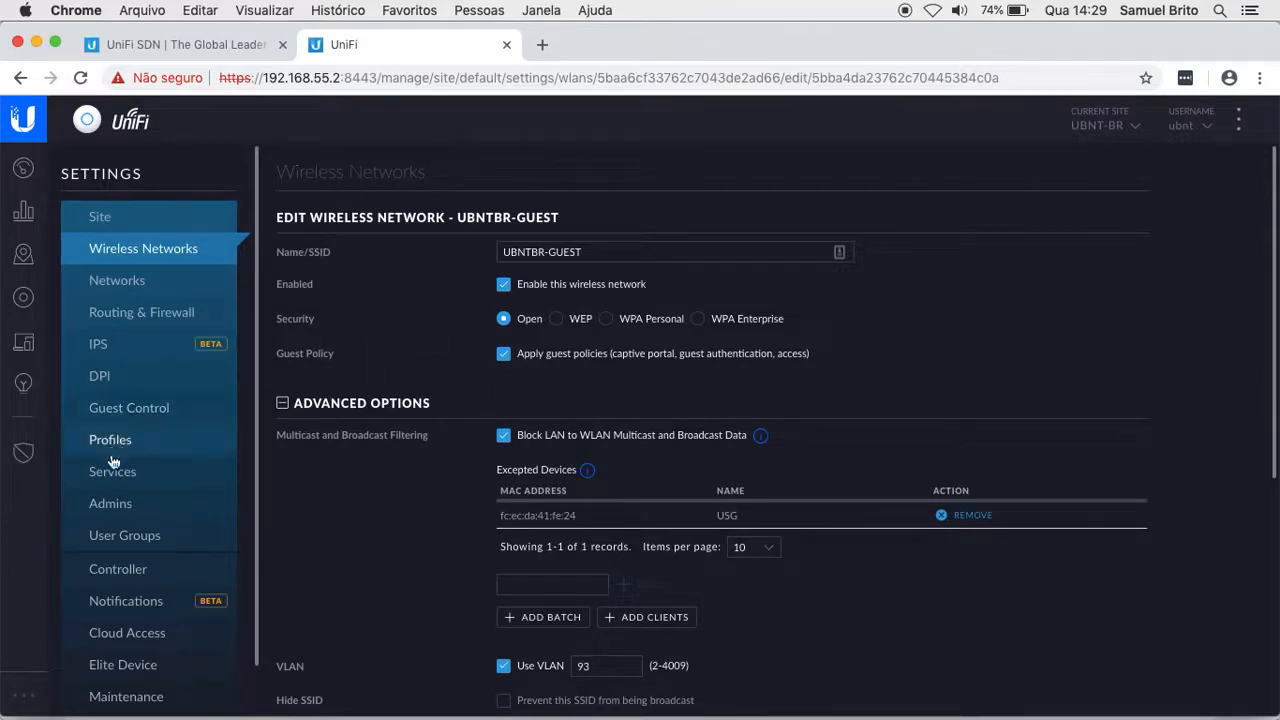
Step: Tick Enable Guest Portal in Guest Control, which shows Hotspot authentication with 8-hour expiration
left_click(157, 412)
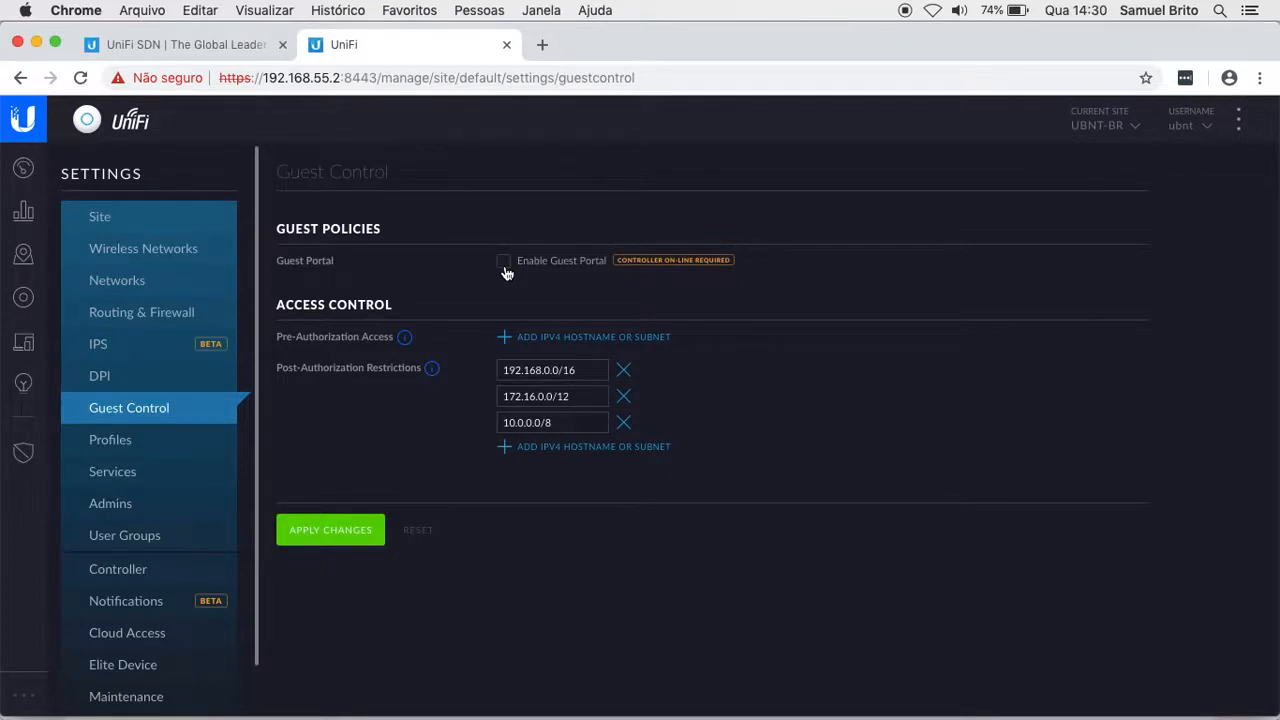
left_click(504, 265)
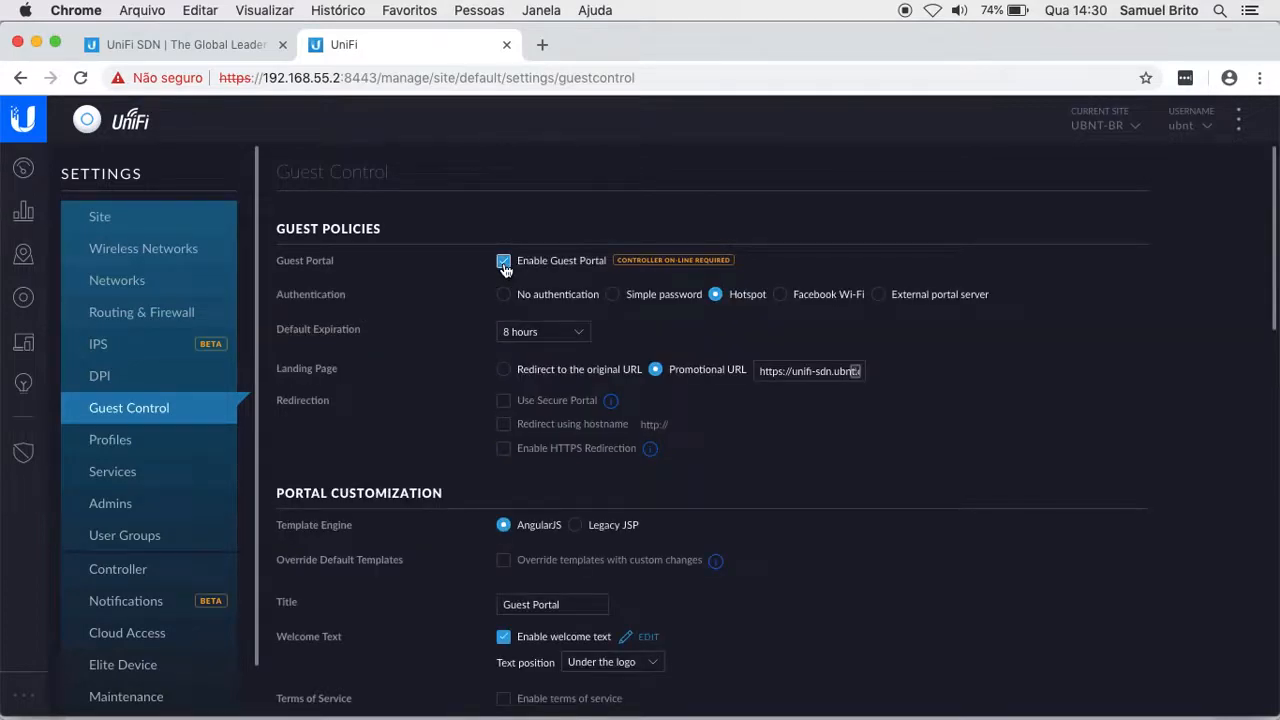
mouse_move(634, 261)
Step: Switch guest portal authentication to No authentication and preview the resulting portal settings
left_click(504, 297)
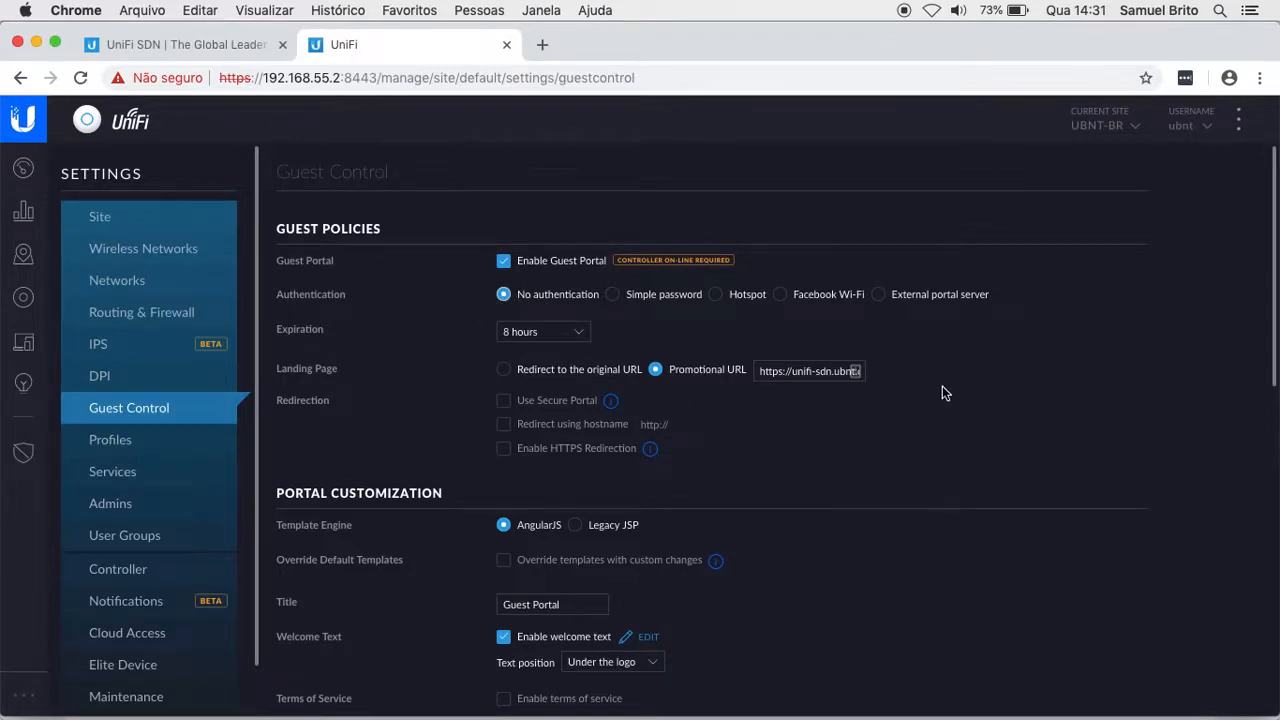
scroll(942, 392, "down", 5)
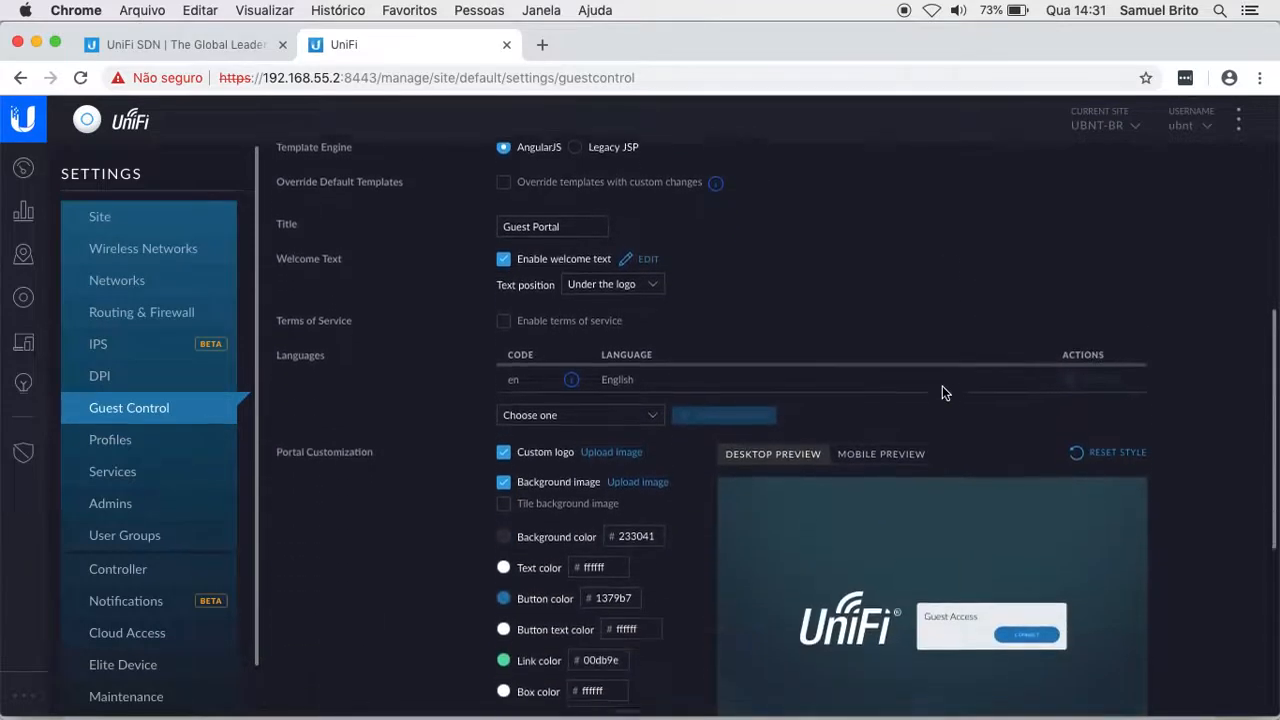
scroll(942, 392, "down", 3)
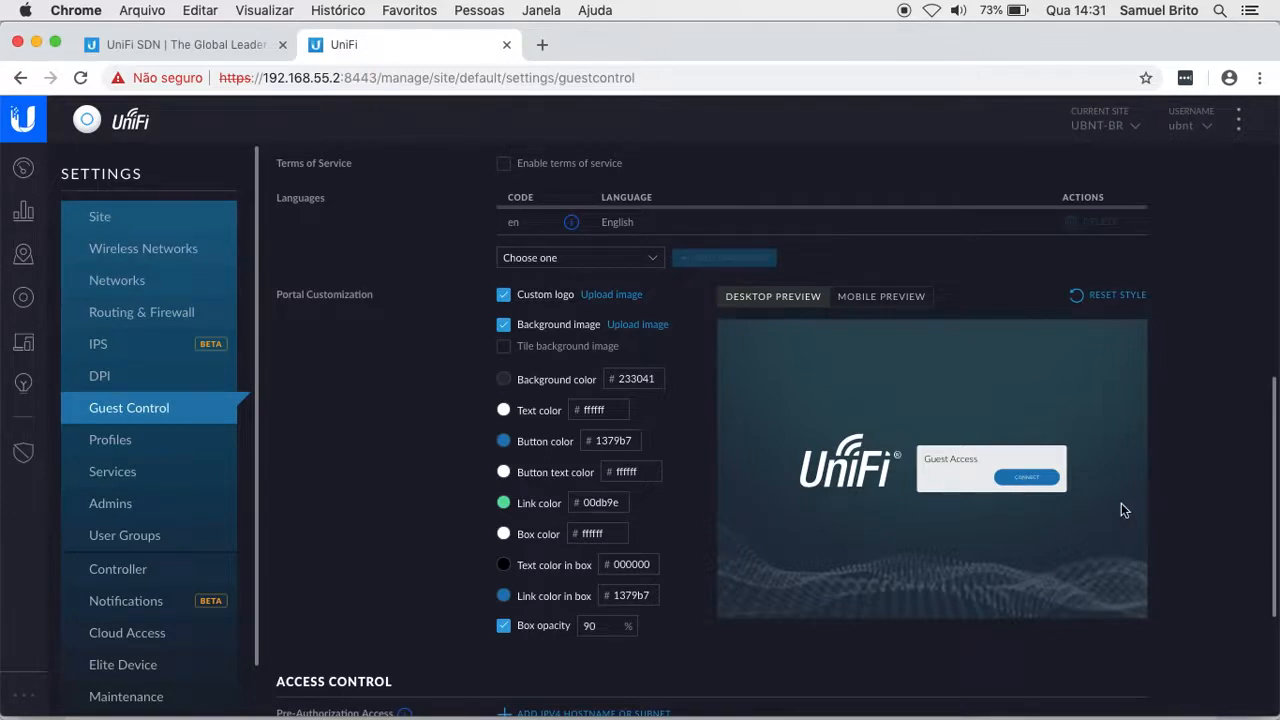
scroll(1121, 503, "up", 1)
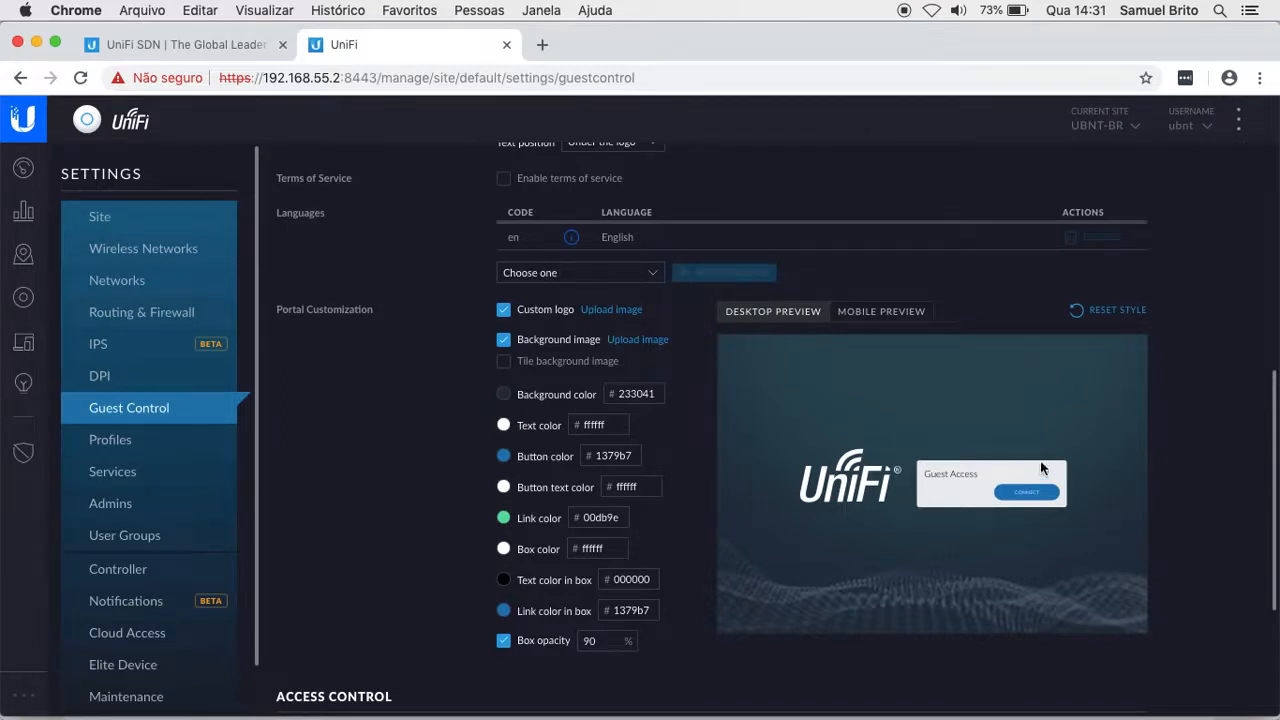
scroll(769, 449, "up", 10)
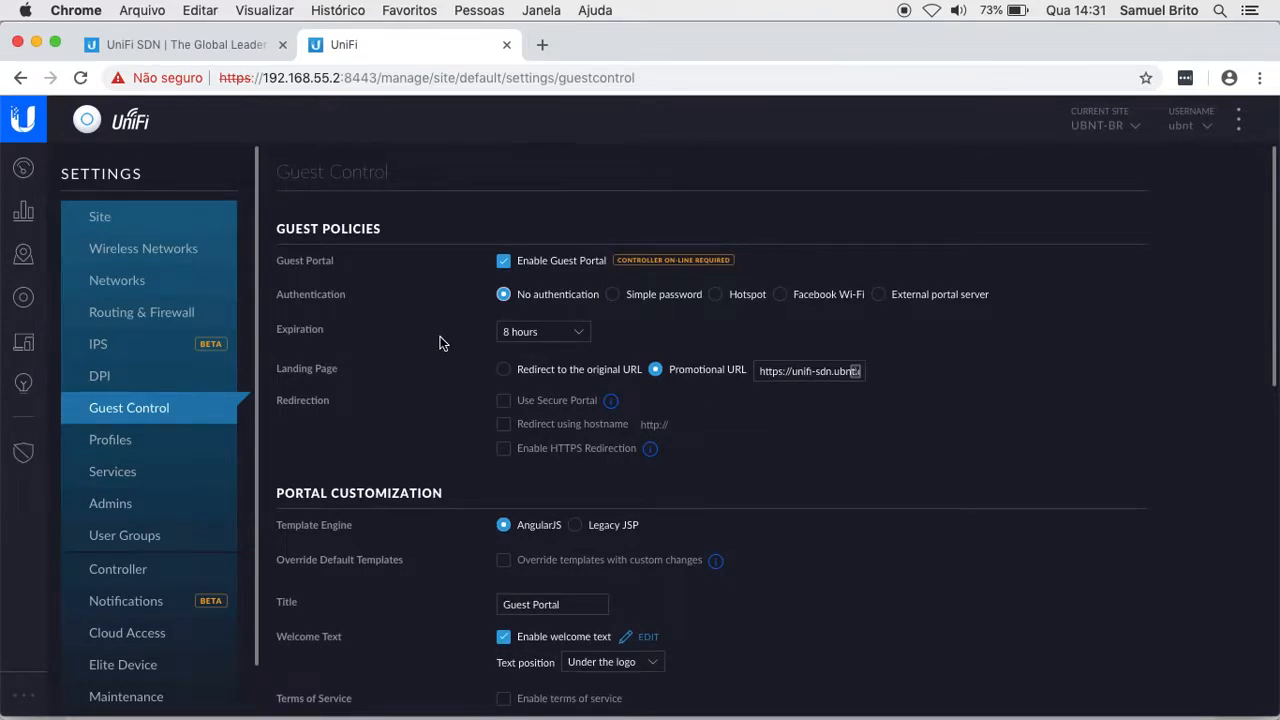
Step: Choose Simple password authentication, leaving the guest password field empty, and check the preview
left_click(613, 297)
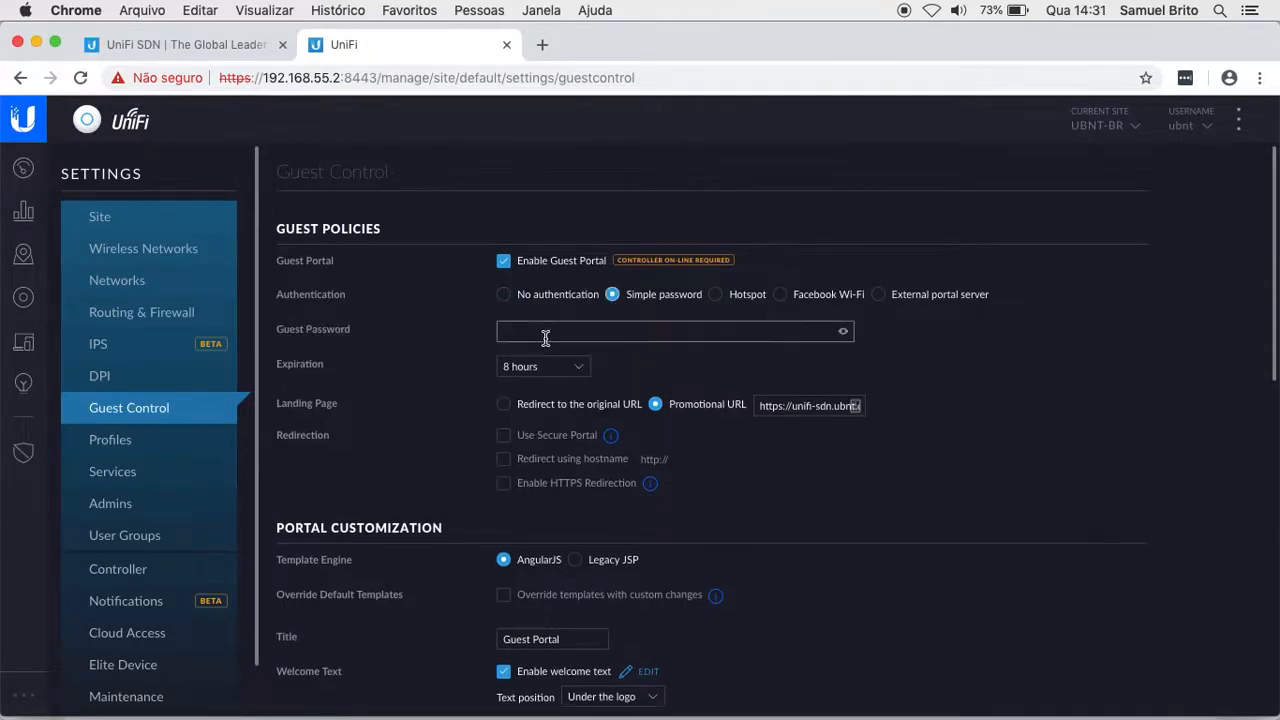
scroll(894, 363, "down", 10)
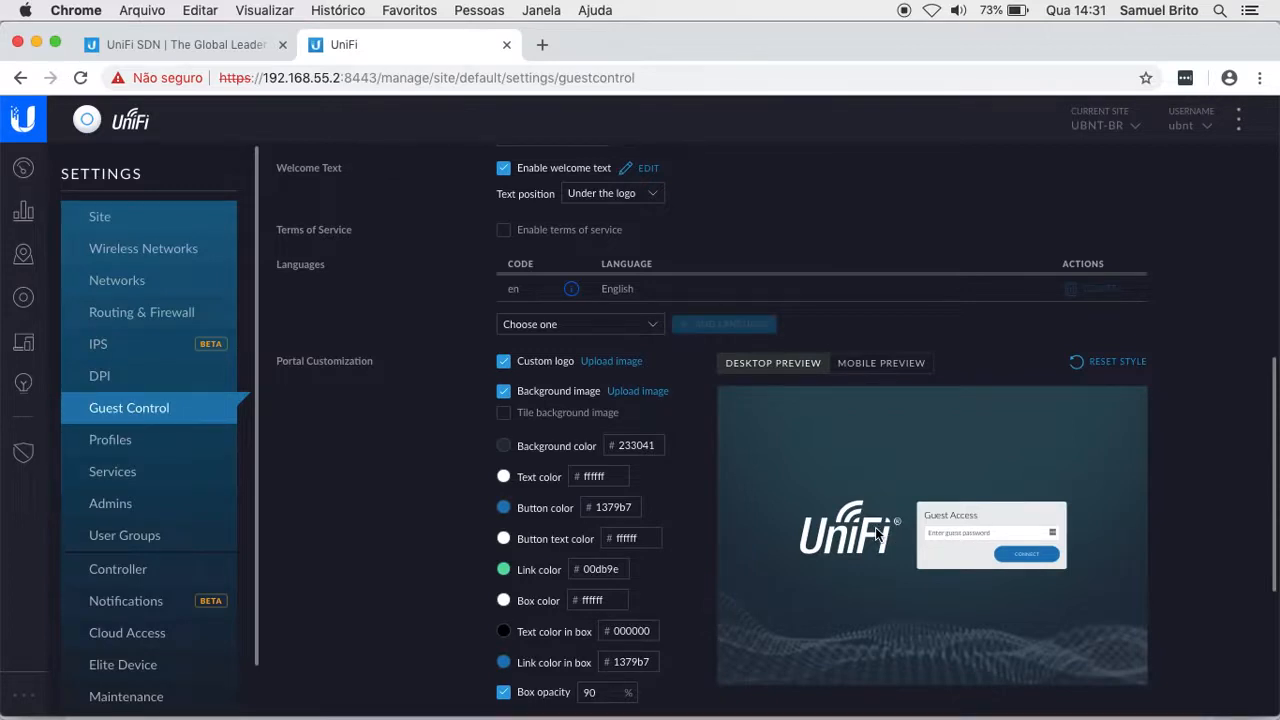
scroll(875, 527, "up", 10)
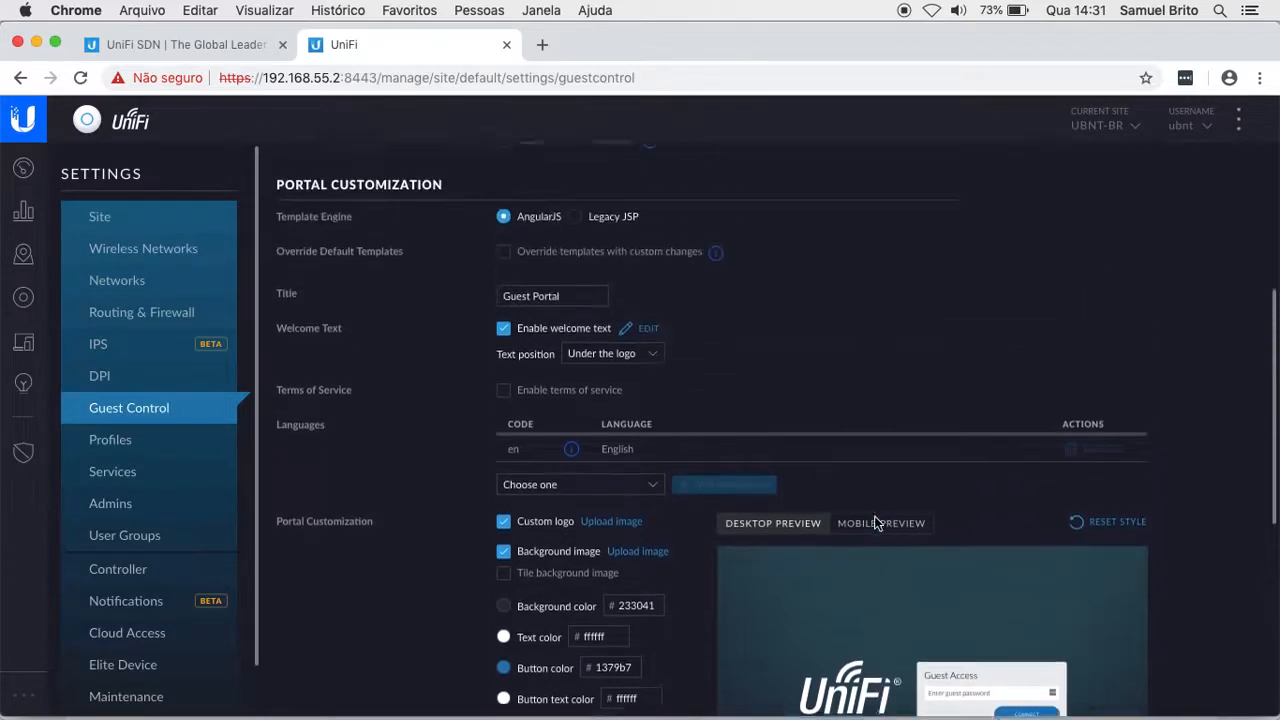
scroll(876, 522, "up", 1)
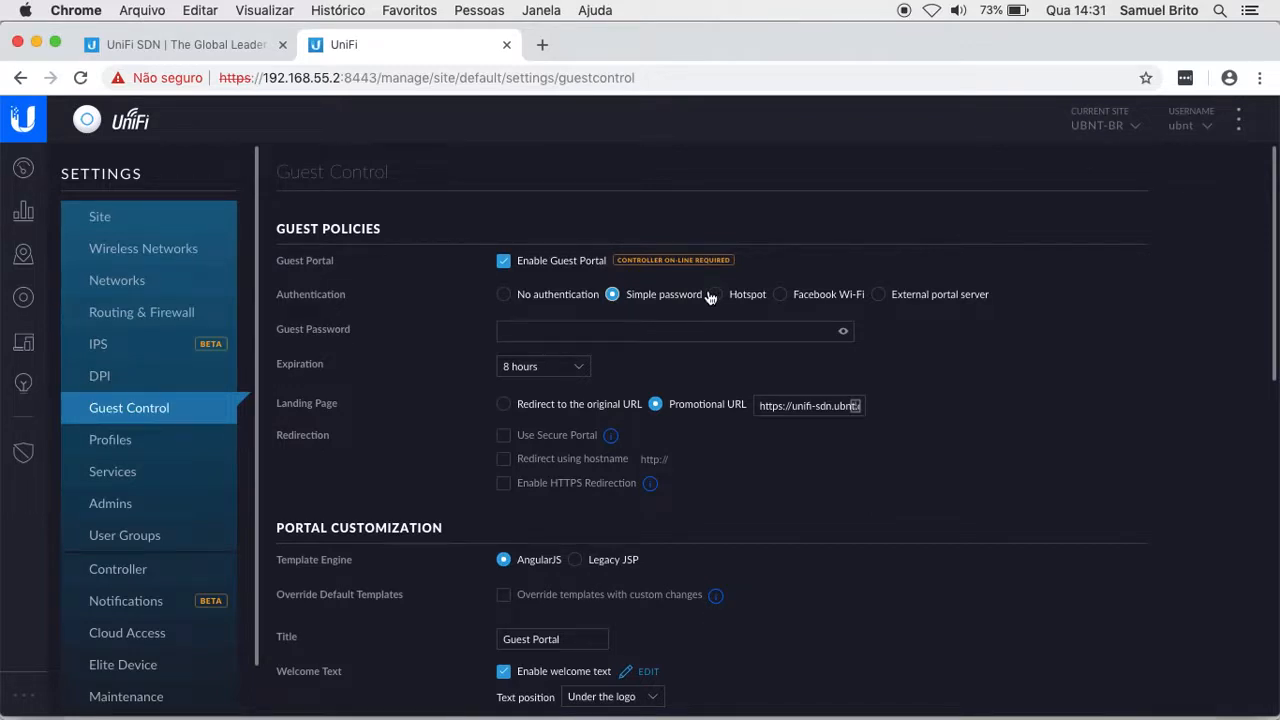
Step: Preview Hotspot voucher options, then choose Facebook Wi-Fi authentication with gateway name UBNT-BR
left_click(715, 297)
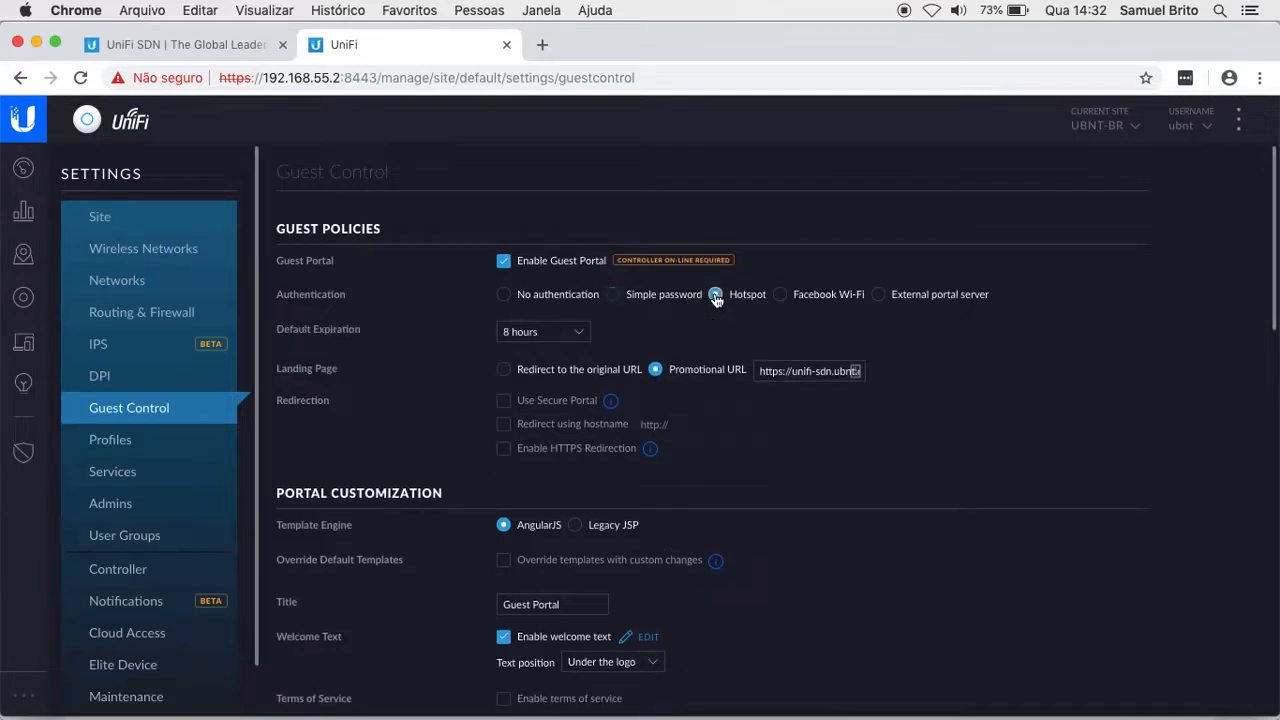
scroll(955, 390, "down", 3)
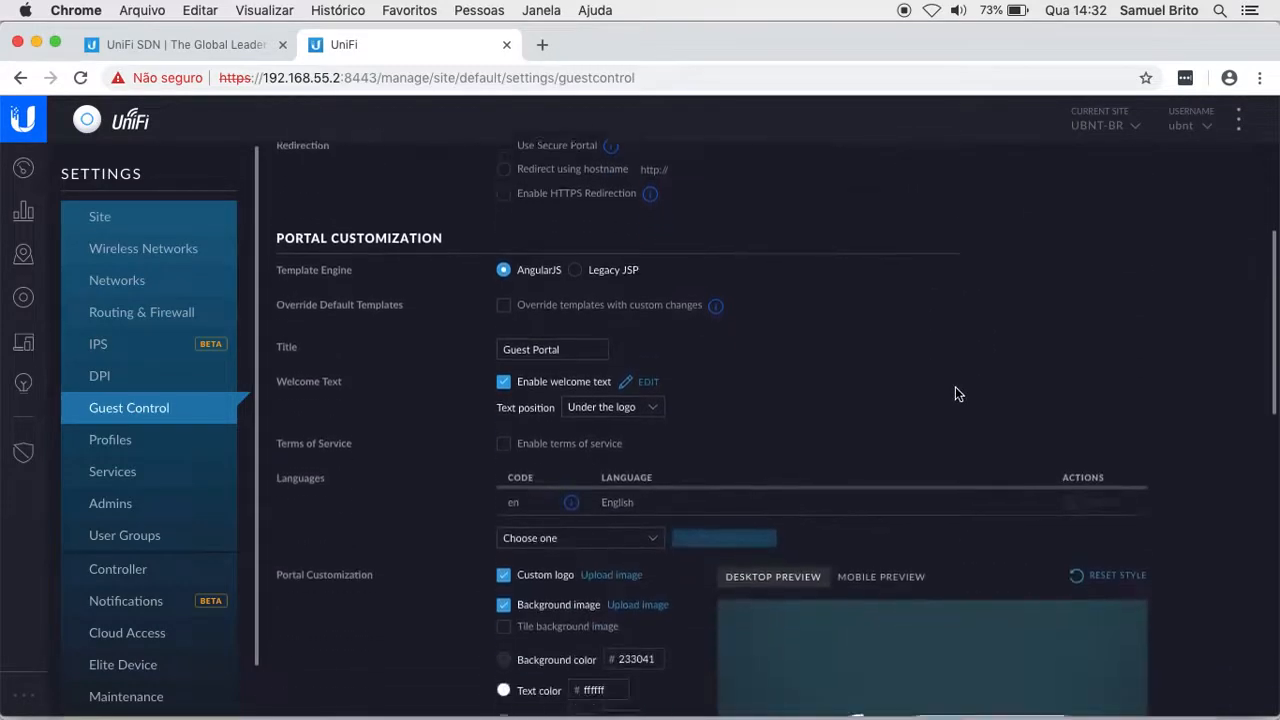
scroll(955, 386, "down", 3)
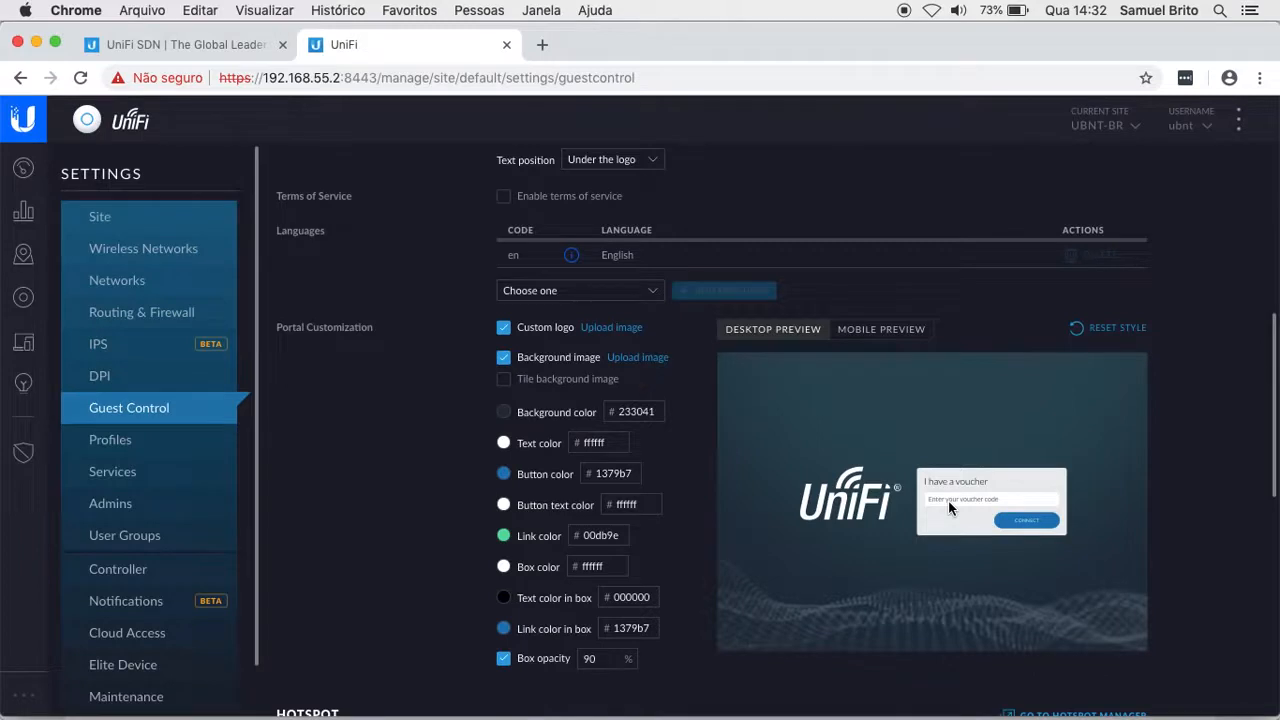
scroll(948, 500, "up", 6)
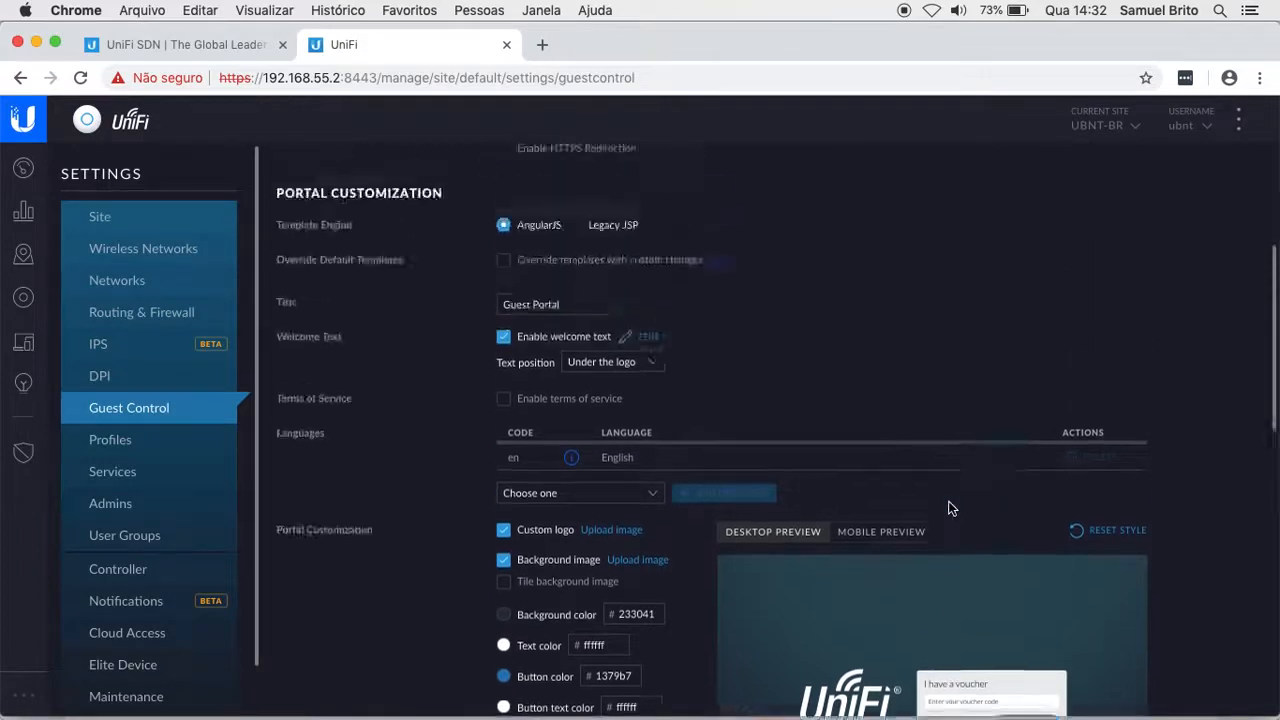
left_click(780, 298)
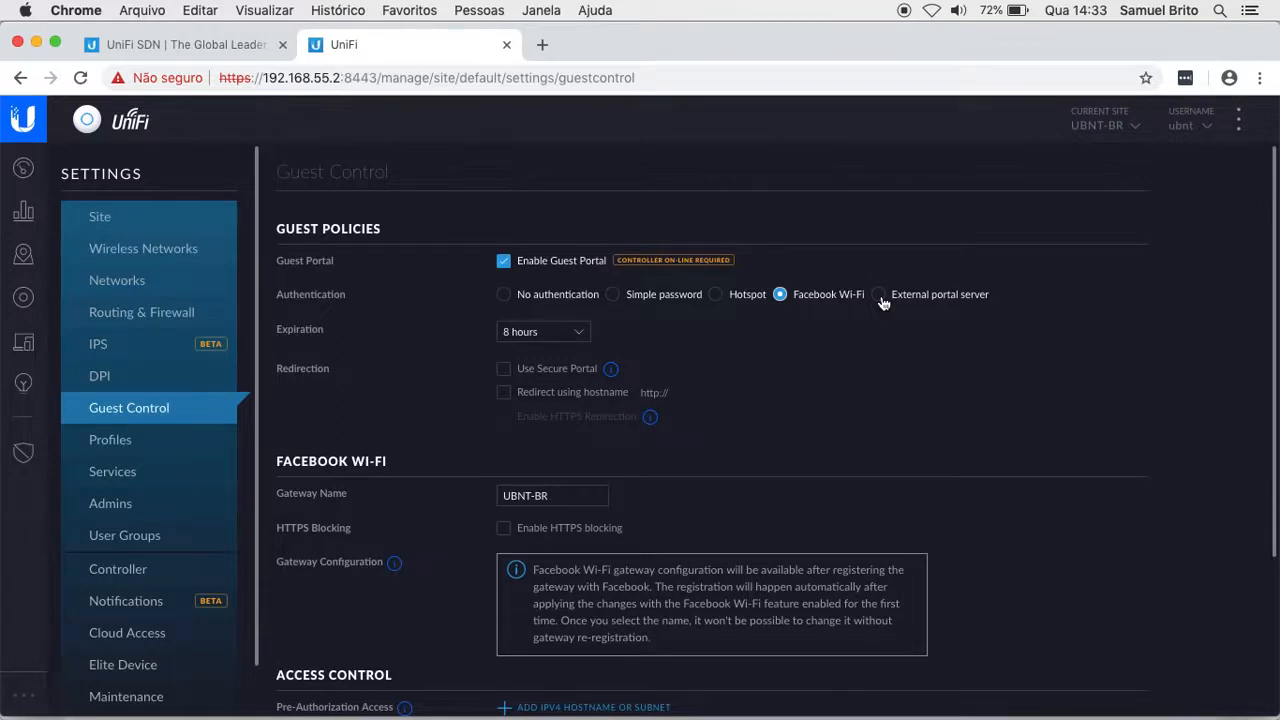
Step: Set authentication back to Hotspot, keeping 8-hour expiration and the promotional URL
left_click(716, 296)
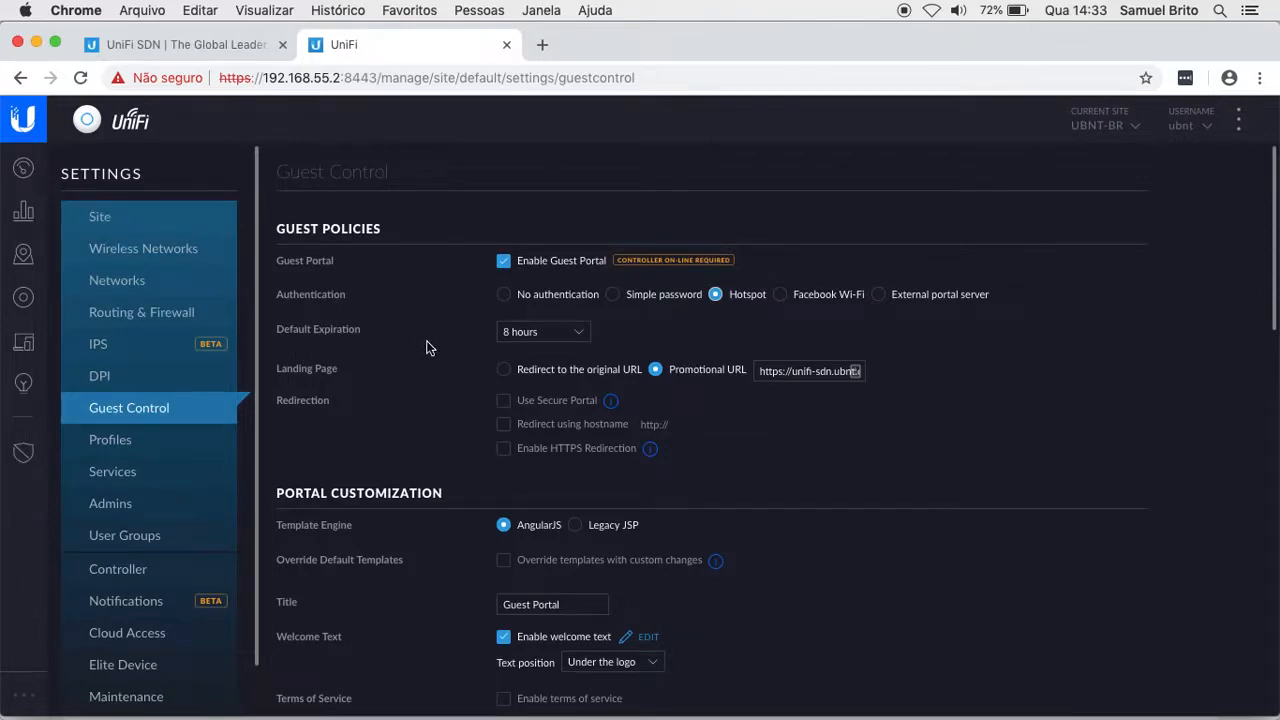
Step: Set Default Expiration to User-defined with a value of 2 hours
left_click(573, 341)
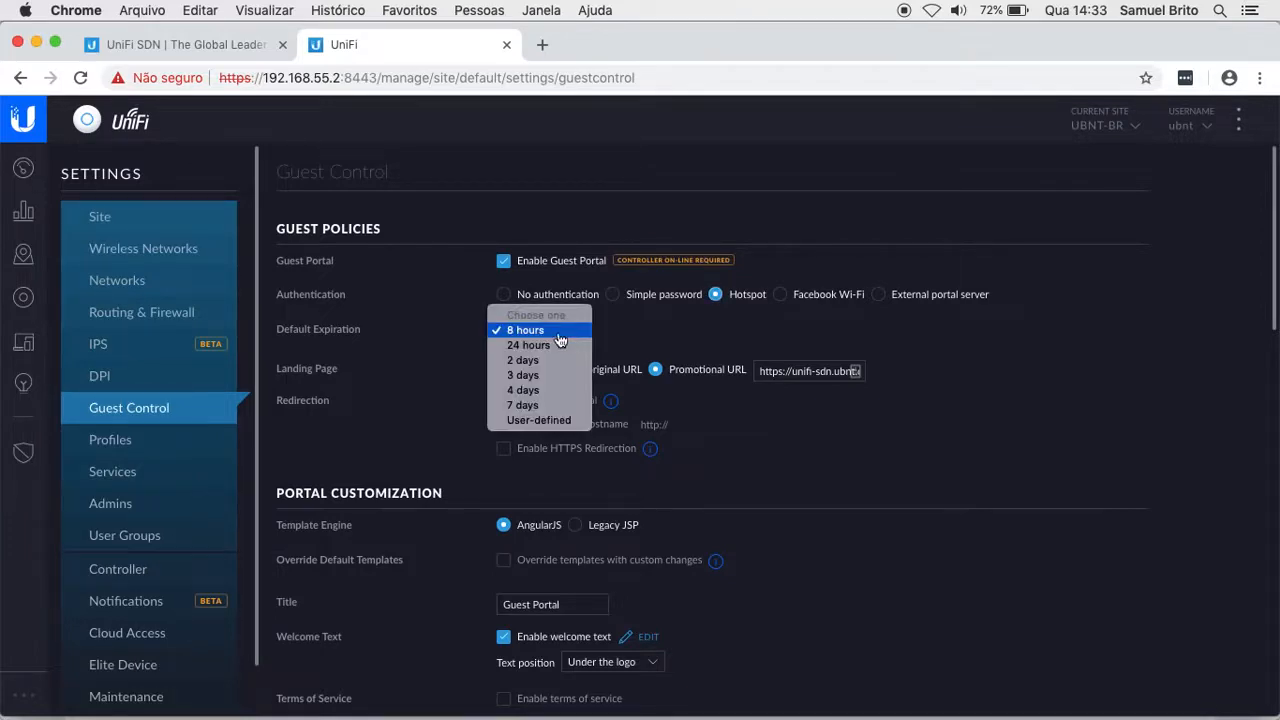
left_click(546, 424)
left_click(622, 333)
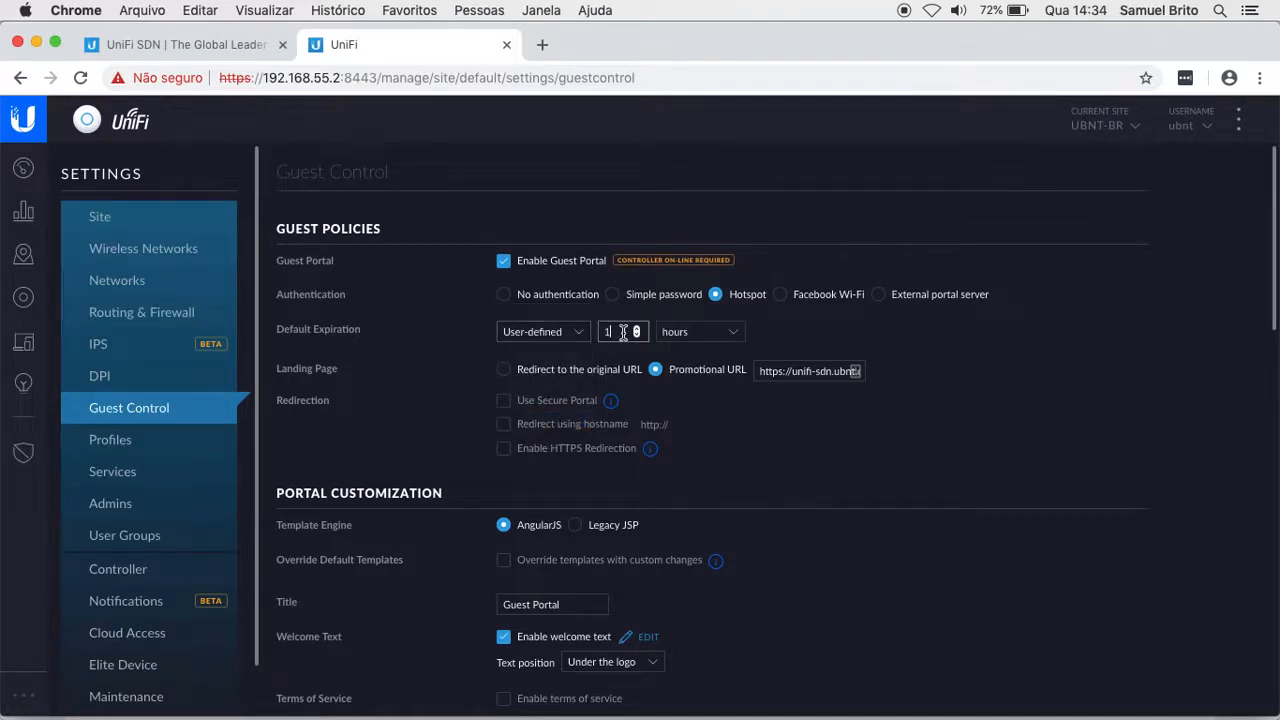
key("BackSpace")
type("2")
Step: Clear the promotional URL and set the landing page to 'Redirect to the original URL'
left_click(771, 369)
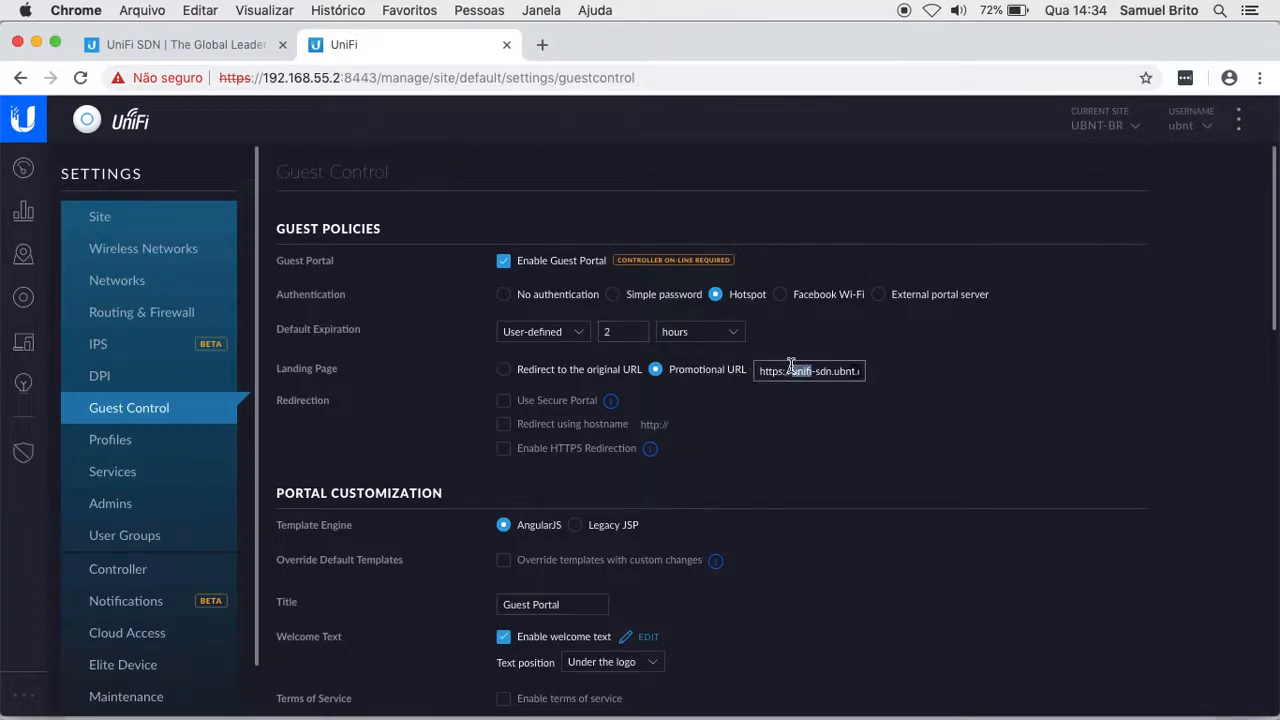
triple_click(790, 367)
key("BackSpace")
left_click(504, 371)
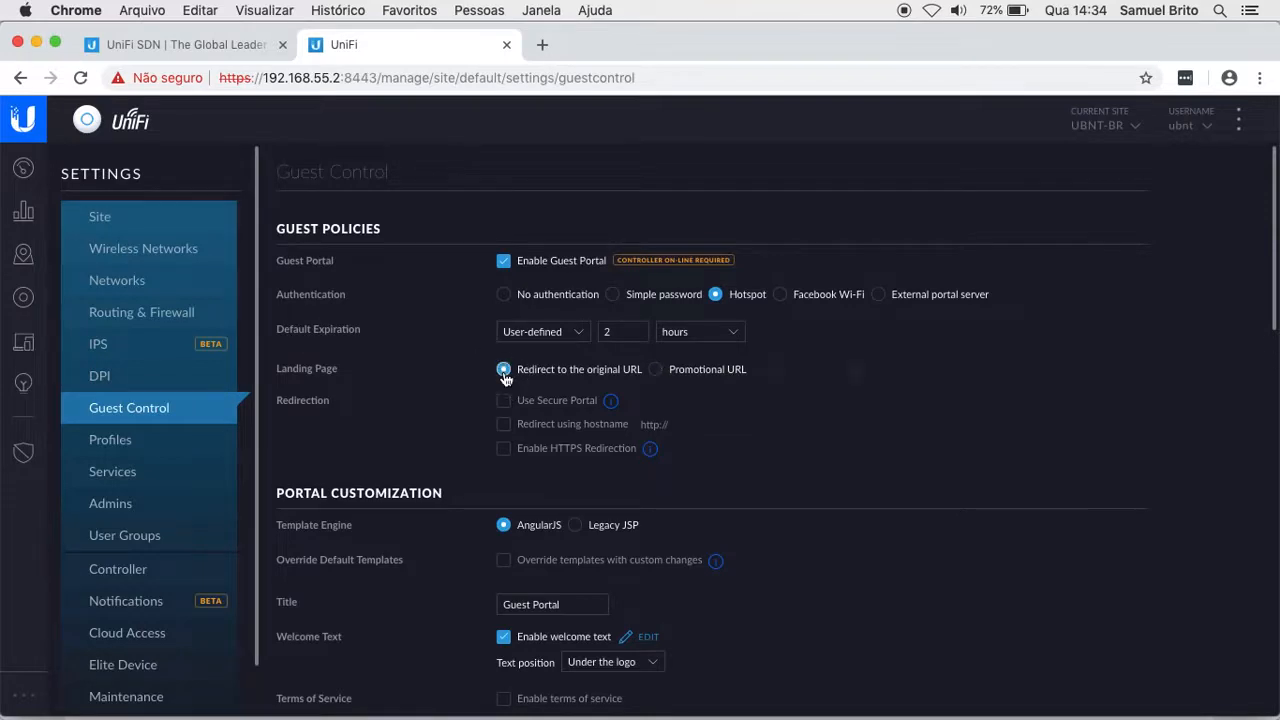
left_click(656, 370)
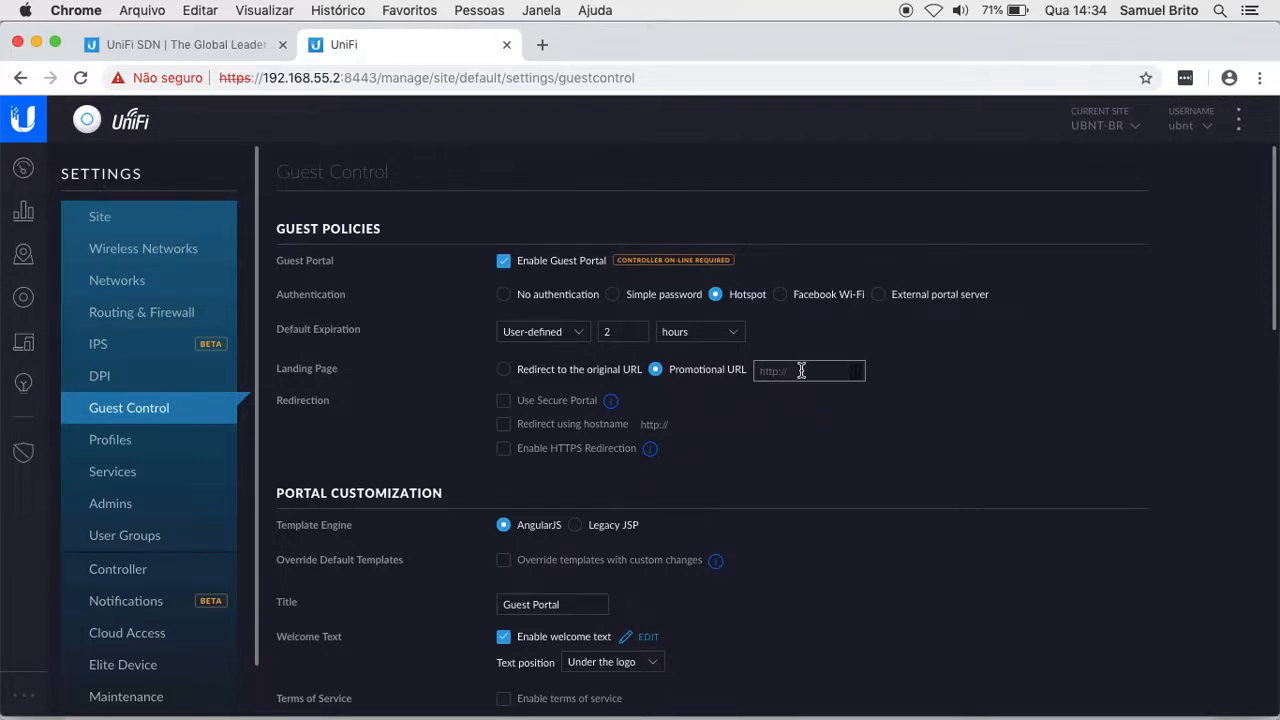
left_click(504, 370)
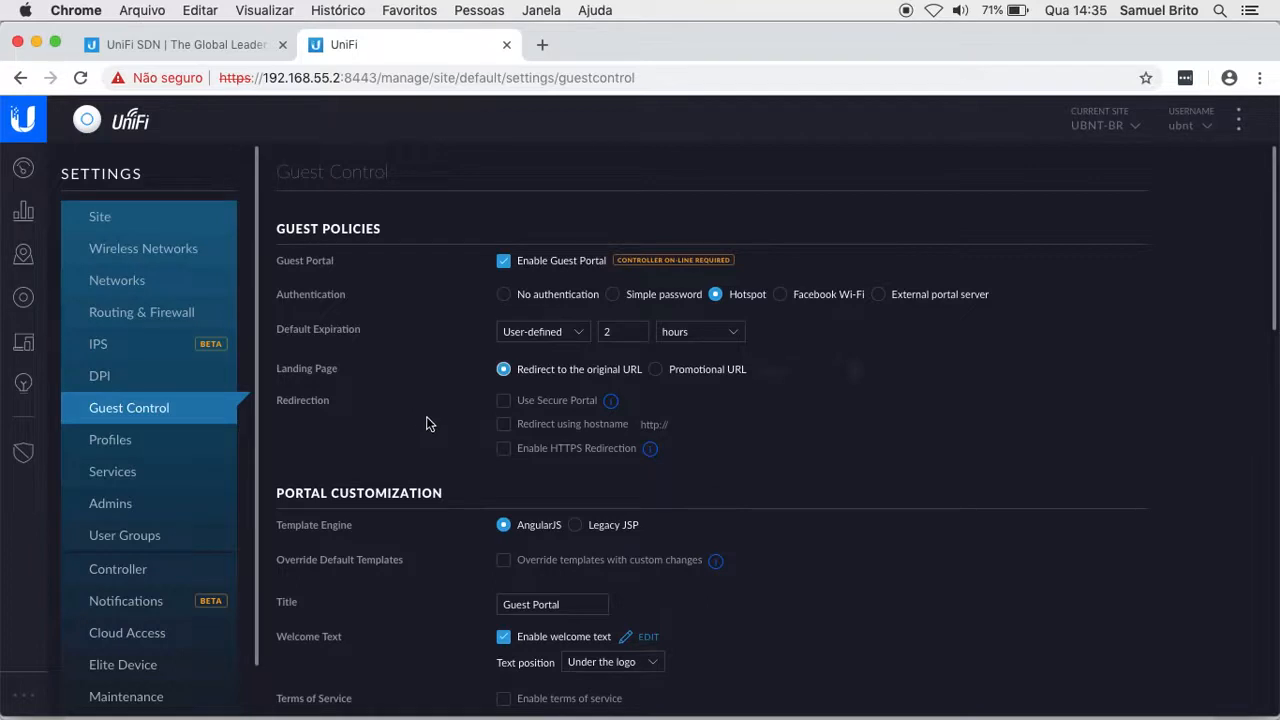
scroll(829, 508, "down", 3)
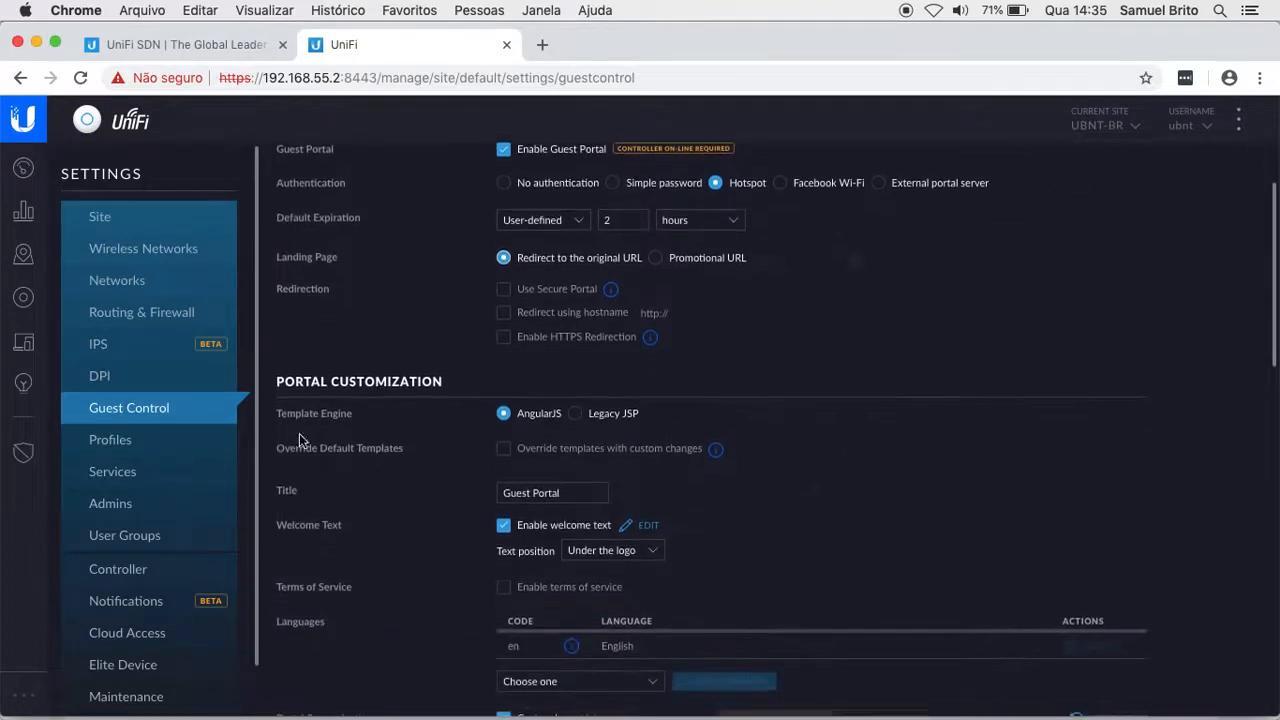
scroll(476, 415, "down", 3)
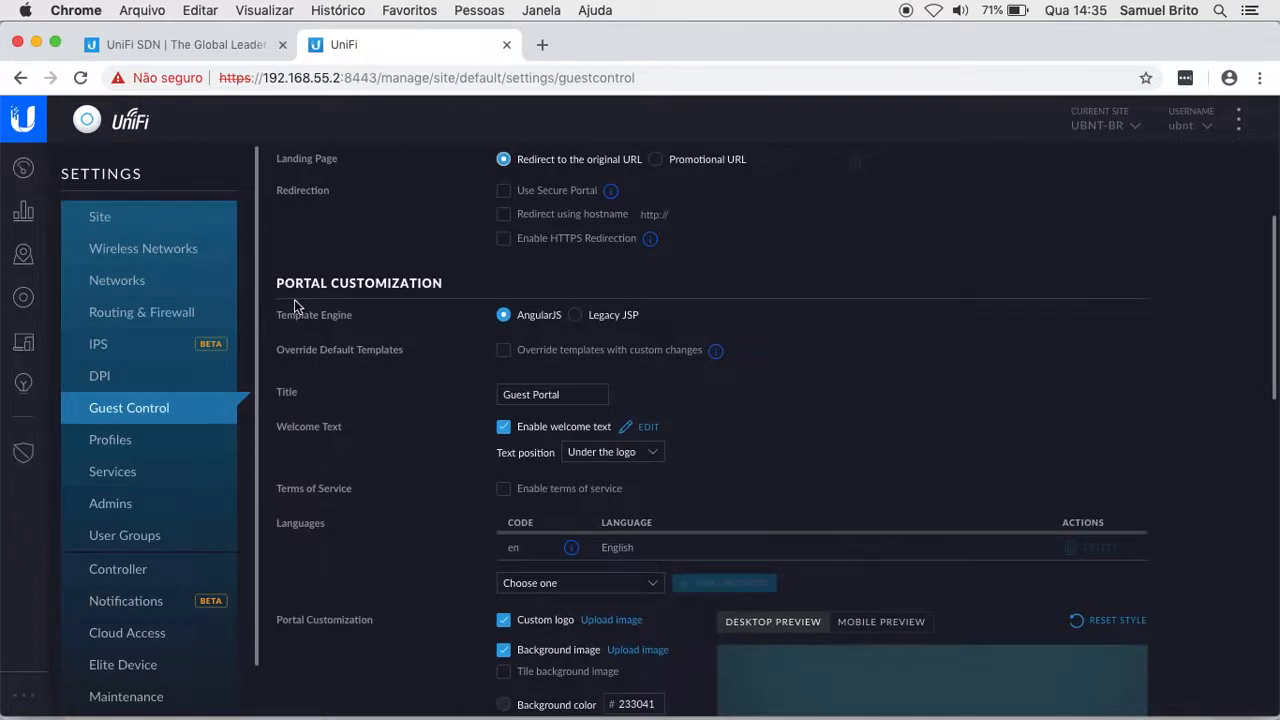
scroll(893, 380, "down", 2)
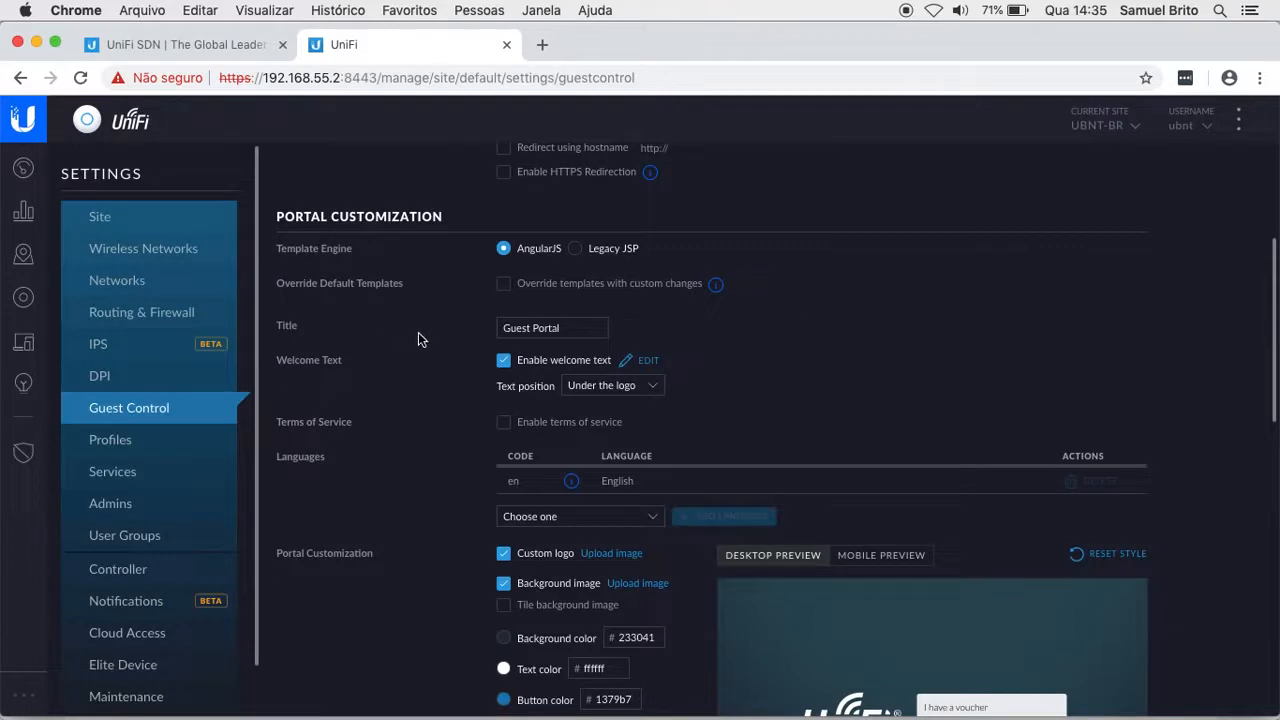
scroll(420, 340, "down", 1)
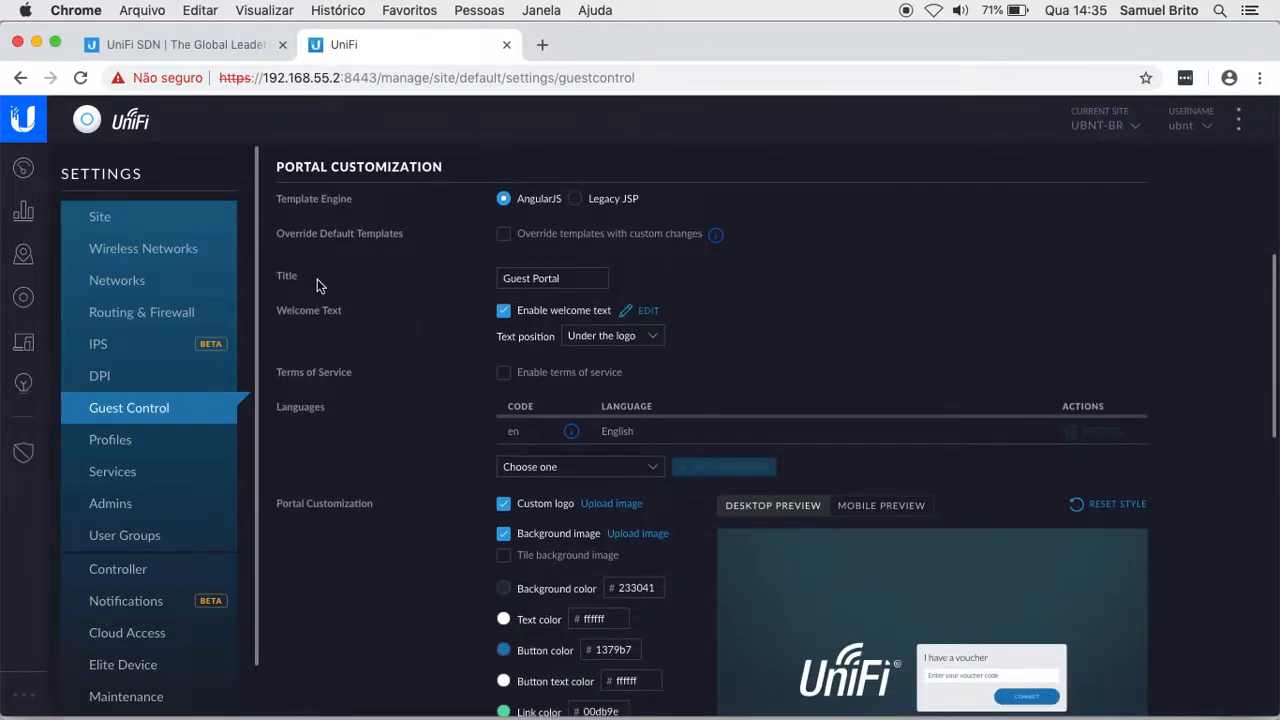
scroll(322, 449, "down", 3)
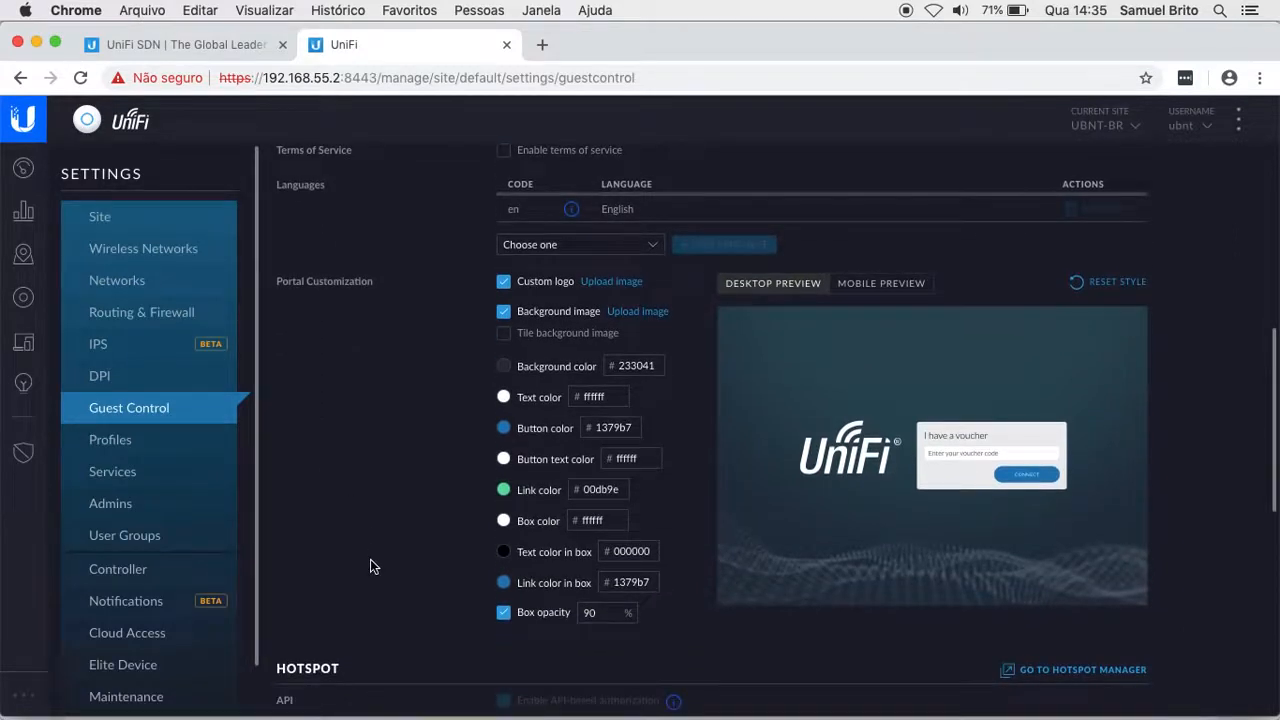
scroll(370, 559, "up", 1)
scroll(370, 566, "up", 1)
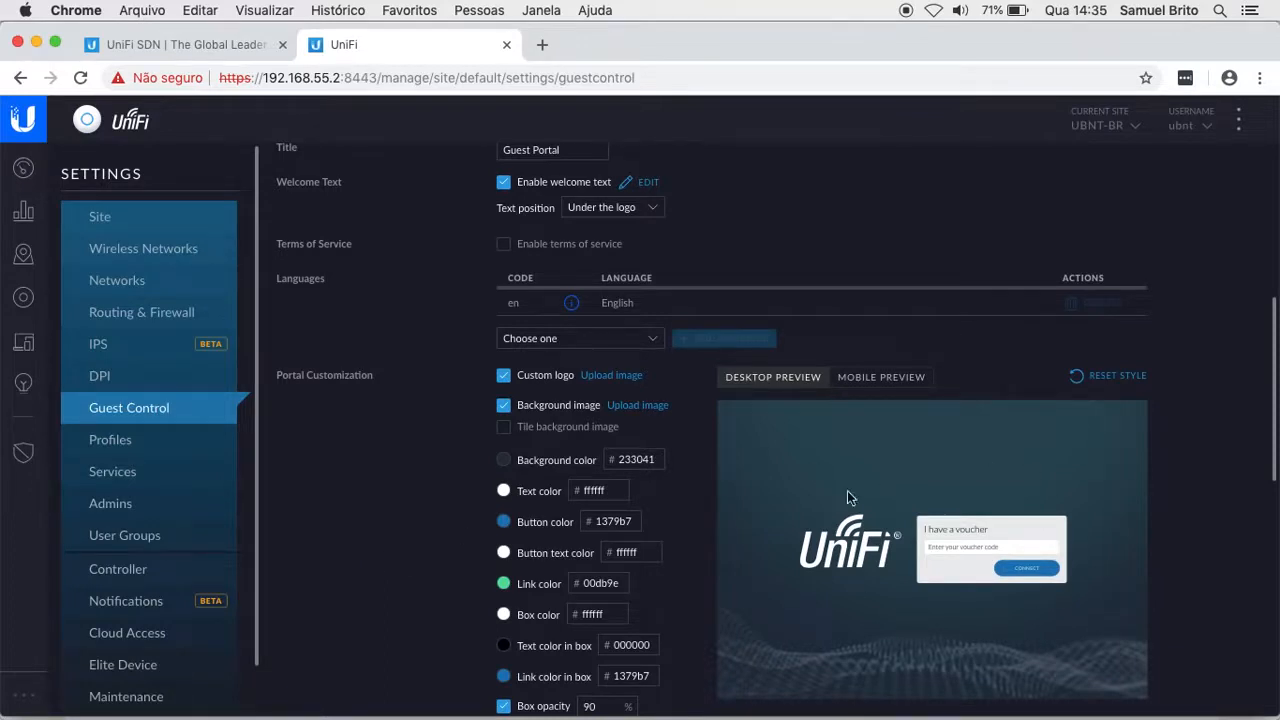
scroll(446, 489, "up", 3)
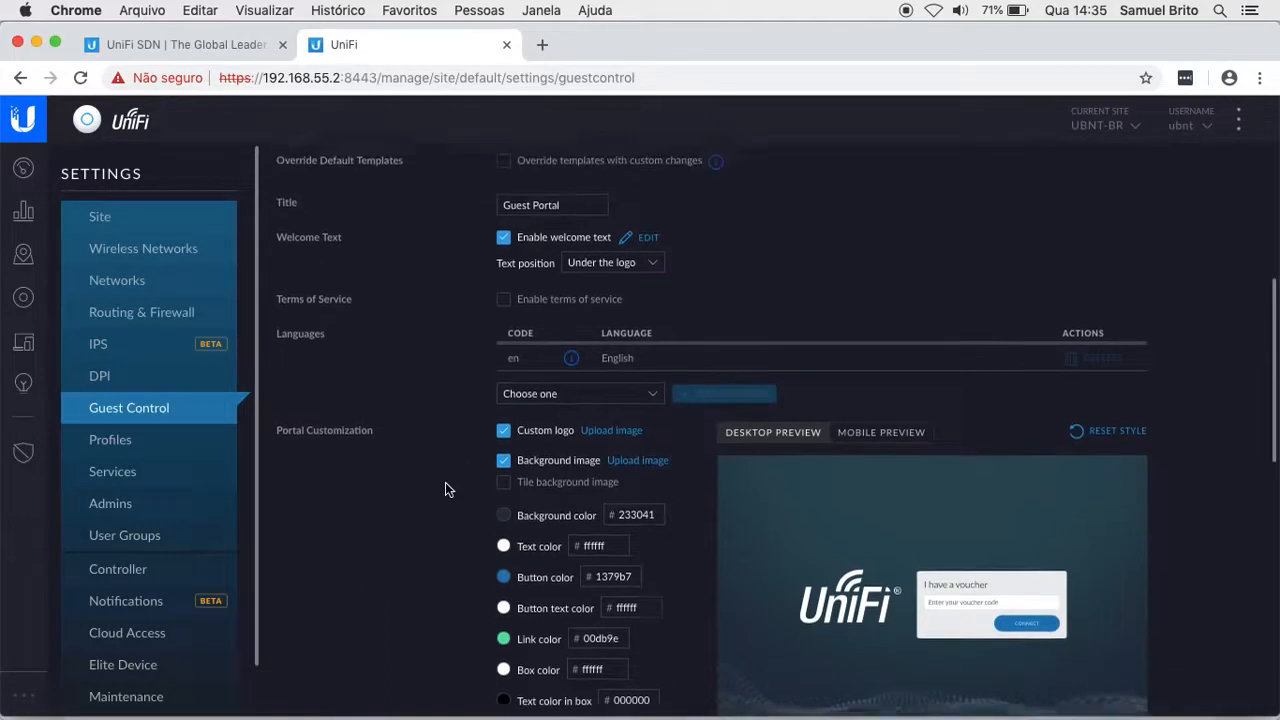
Step: Replace the portal title with 'Portal de Visitantes'
left_click(585, 249)
key("BackSpace")
key("BackSpace")
key("BackSpace")
key("BackSpace")
key("BackSpace")
key("BackSpace")
key("BackSpace")
key("BackSpace")
key("BackSpace")
key("BackSpace")
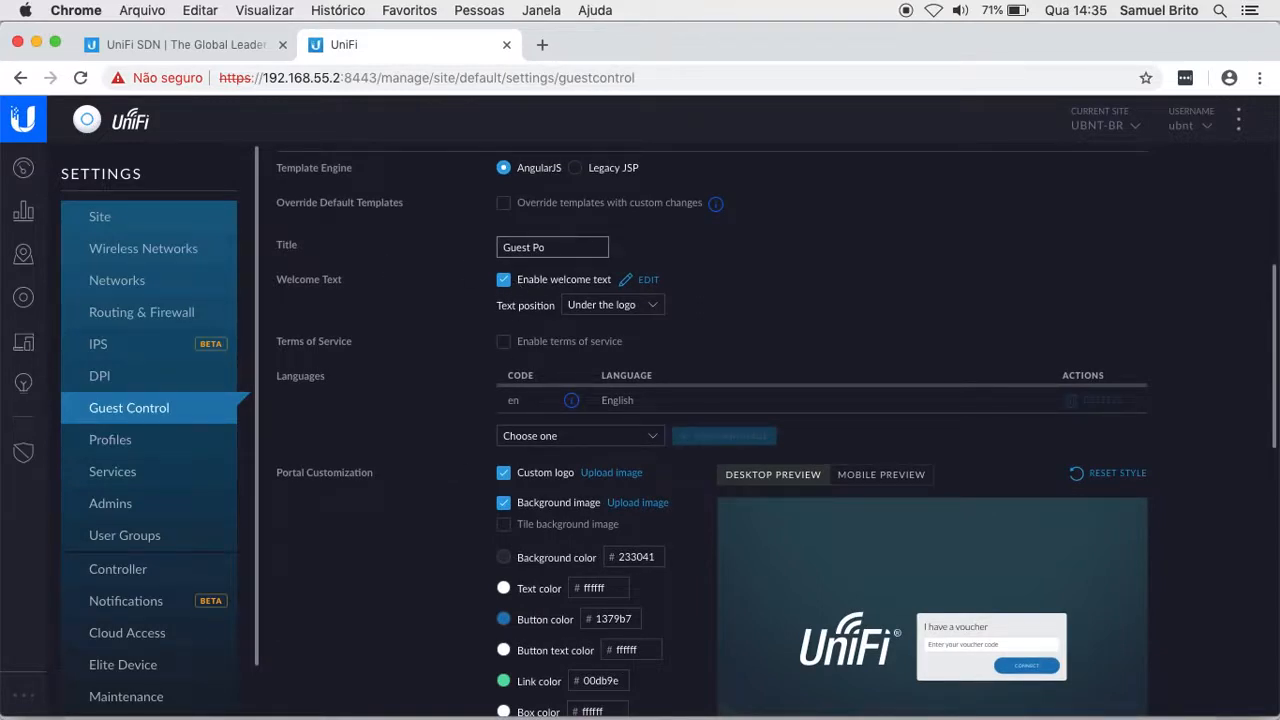
key("BackSpace")
key("BackSpace")
type("Portal de Visitantes")
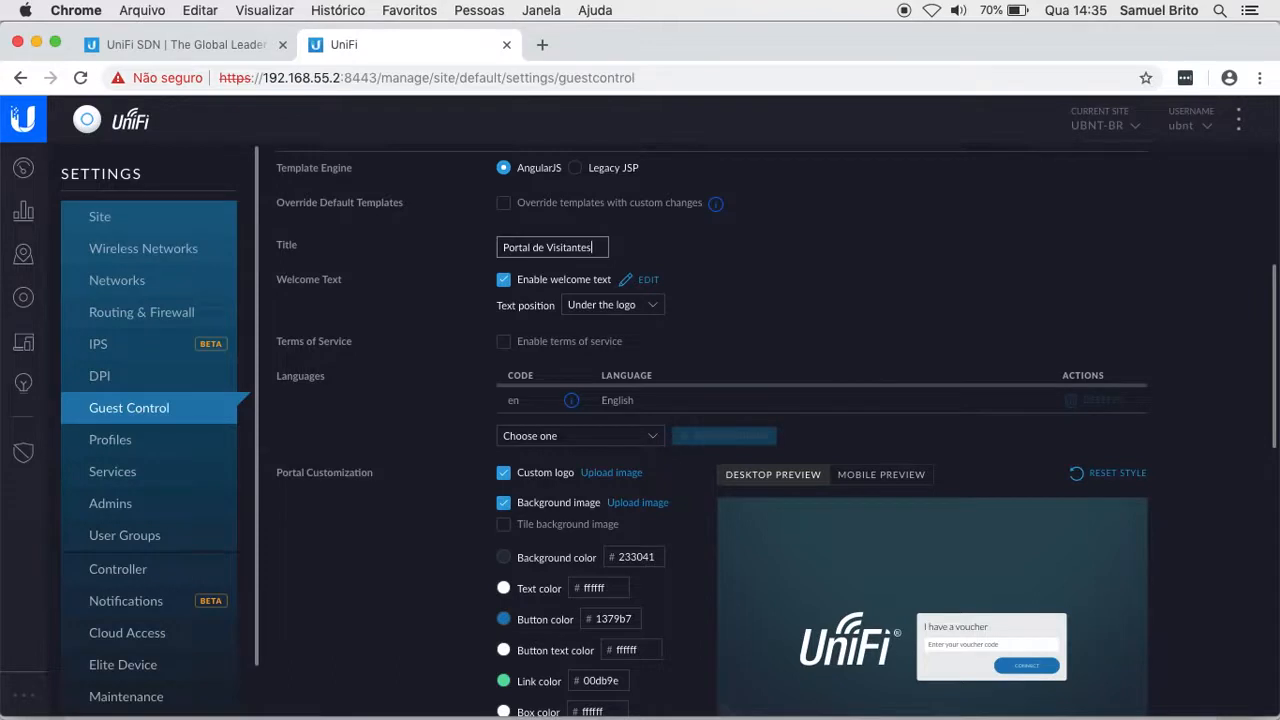
Step: Toggle Enable welcome text off and on again to open the empty Hotspot Welcome Text editor
left_click(502, 281)
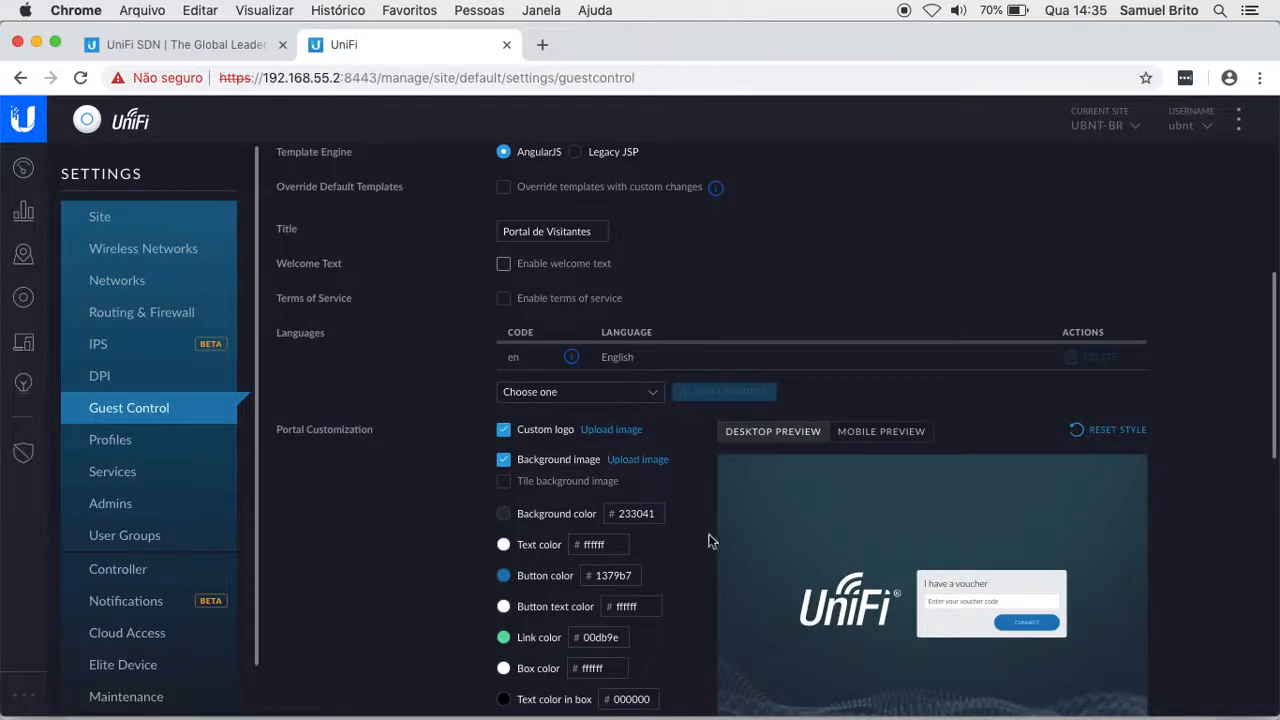
scroll(830, 627, "down", 1)
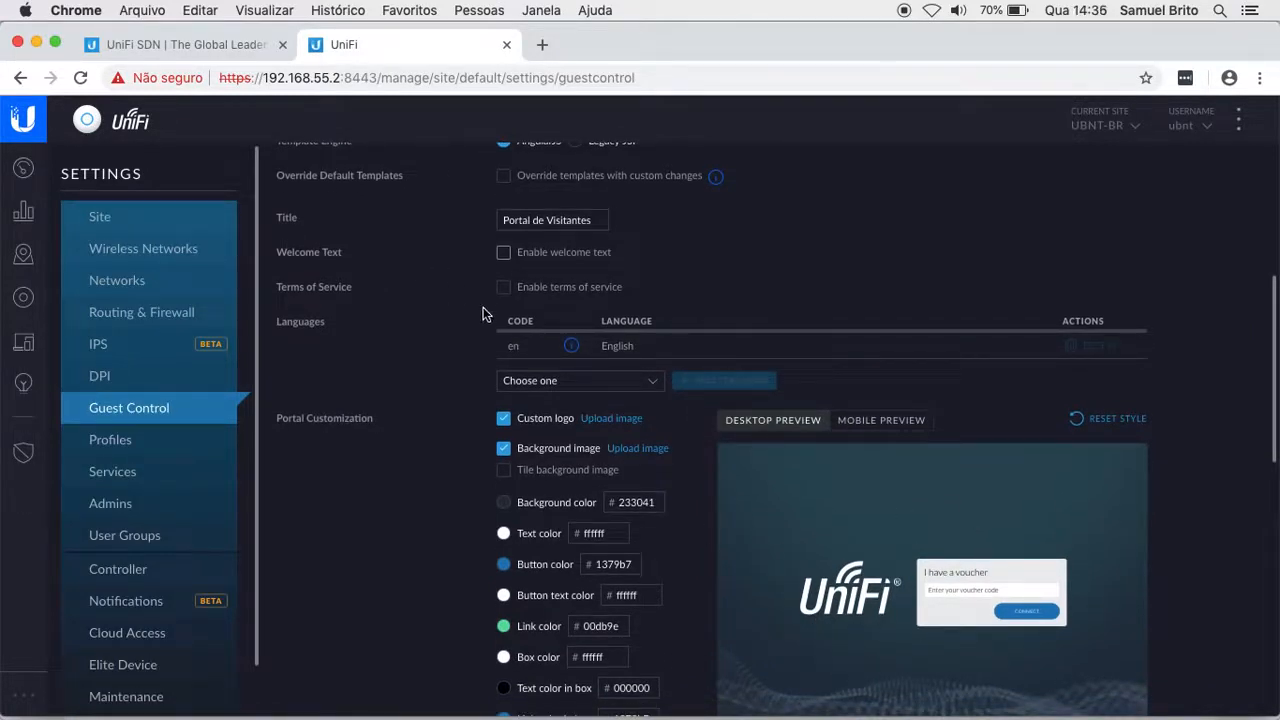
left_click(504, 255)
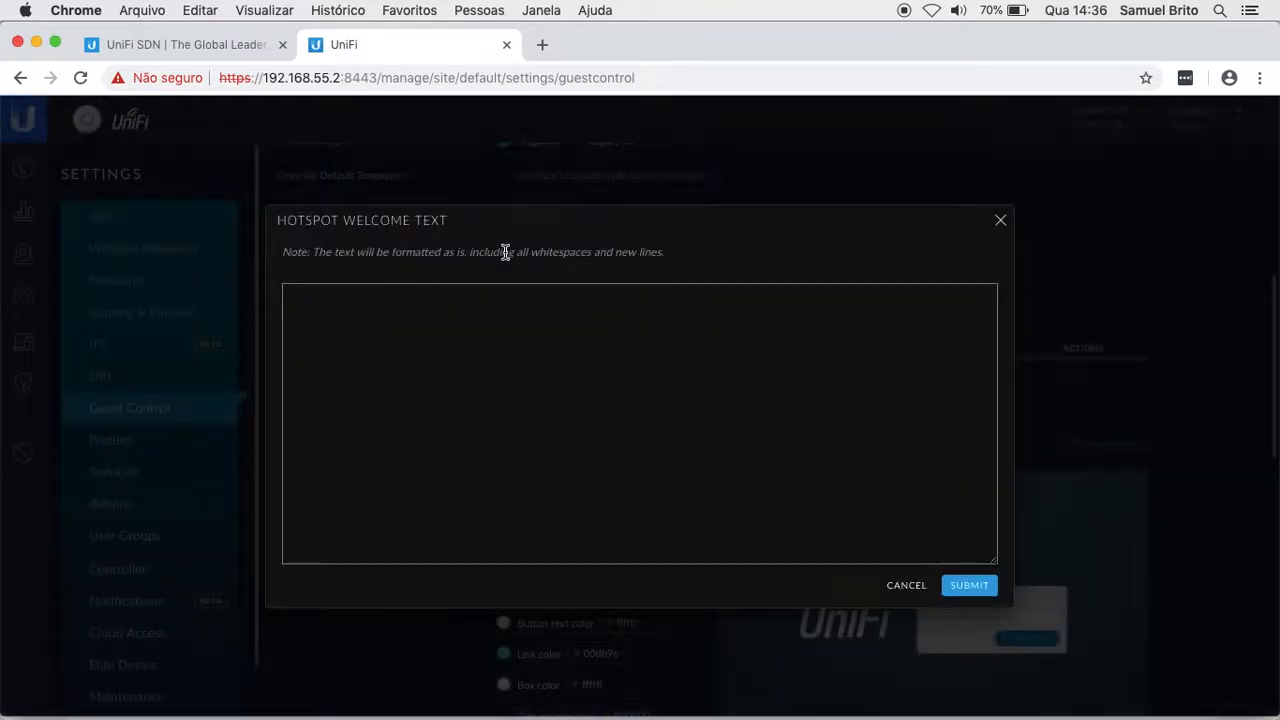
Step: Enter 'Bem-Vindo à Rede de Visitantes' as the hotspot welcome text and submit it
left_click(405, 318)
type("Bem-Vindo à Rede de Visitantes")
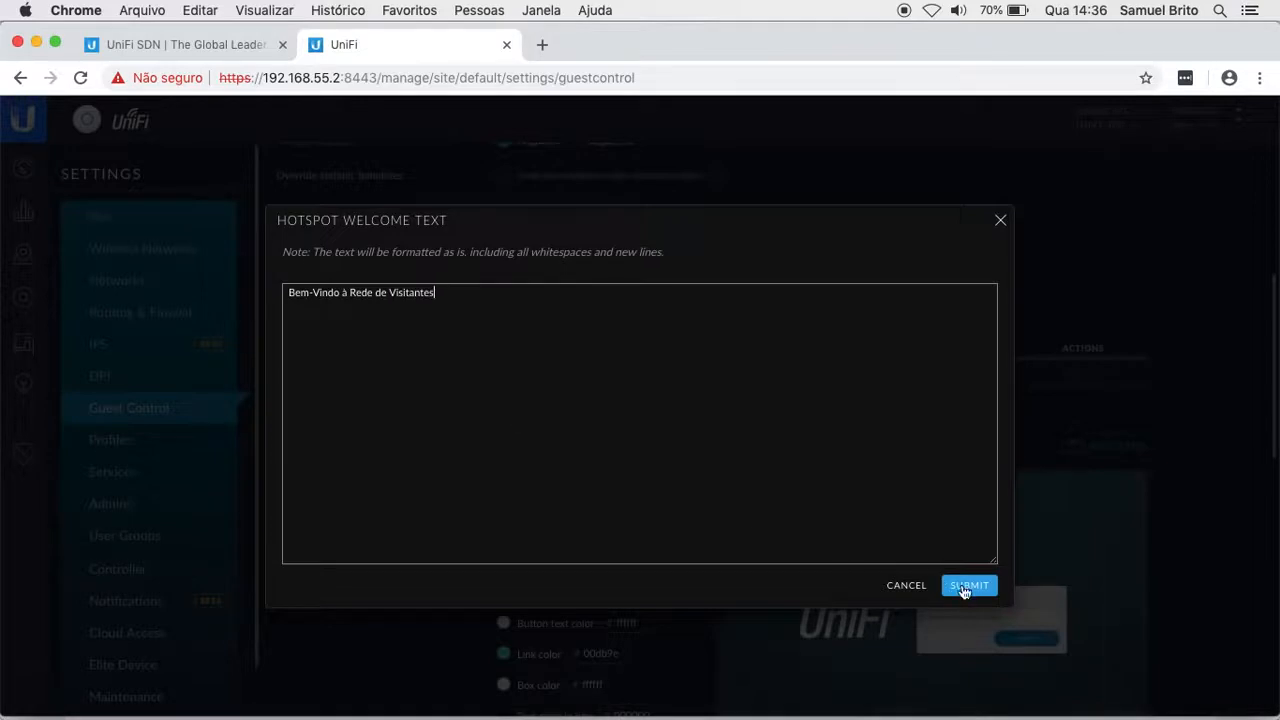
left_click(965, 588)
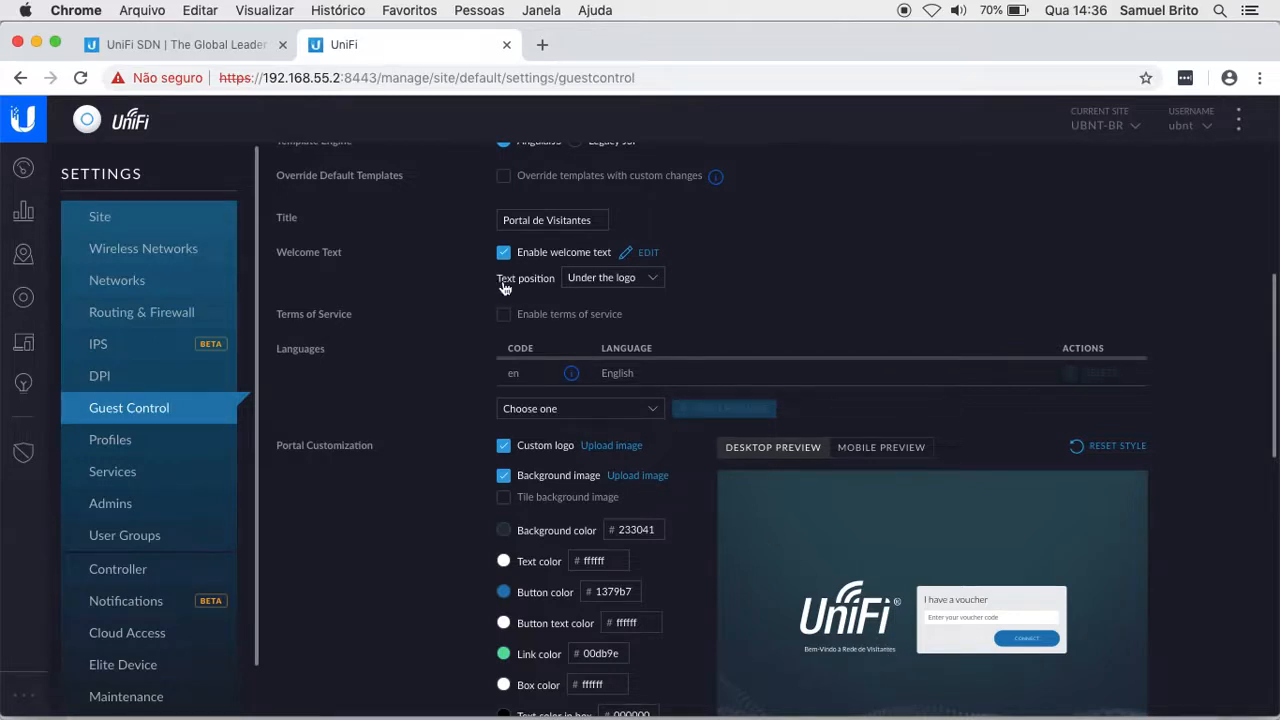
Step: Try the welcome text above the boxes, return it under the logo, then enable terms of service
left_click(641, 283)
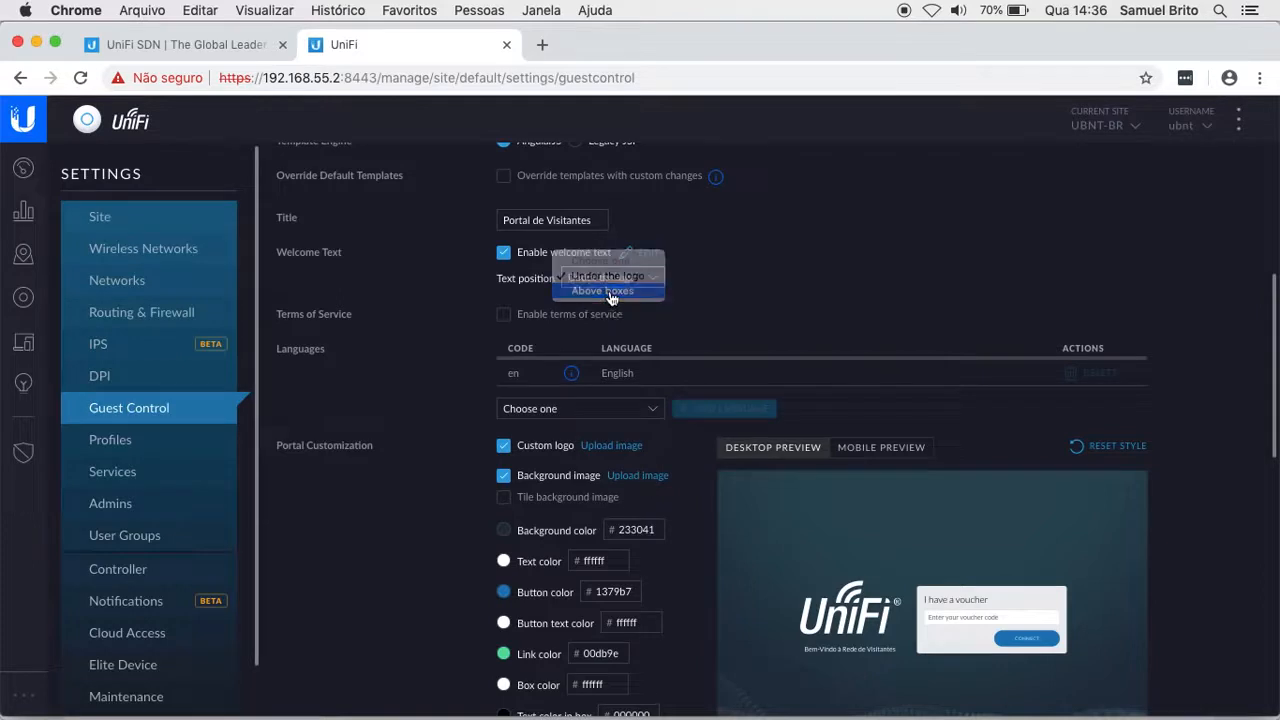
left_click(611, 291)
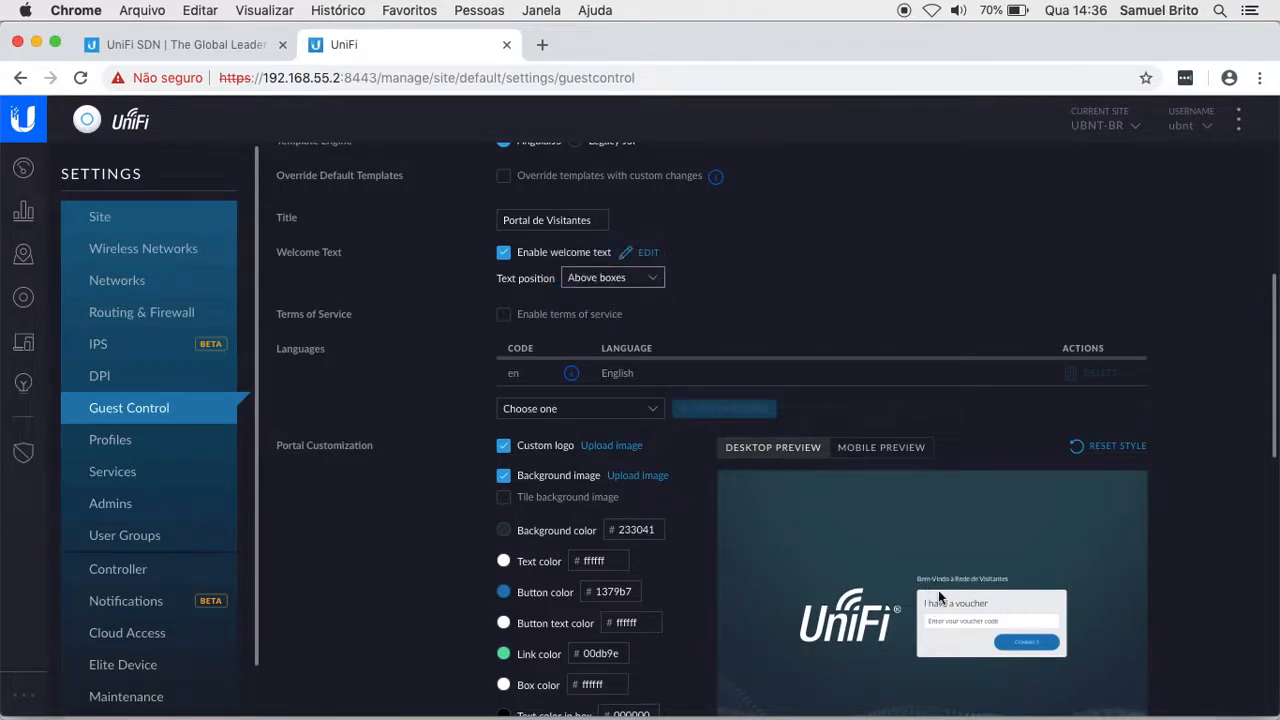
left_click(600, 279)
left_click(594, 262)
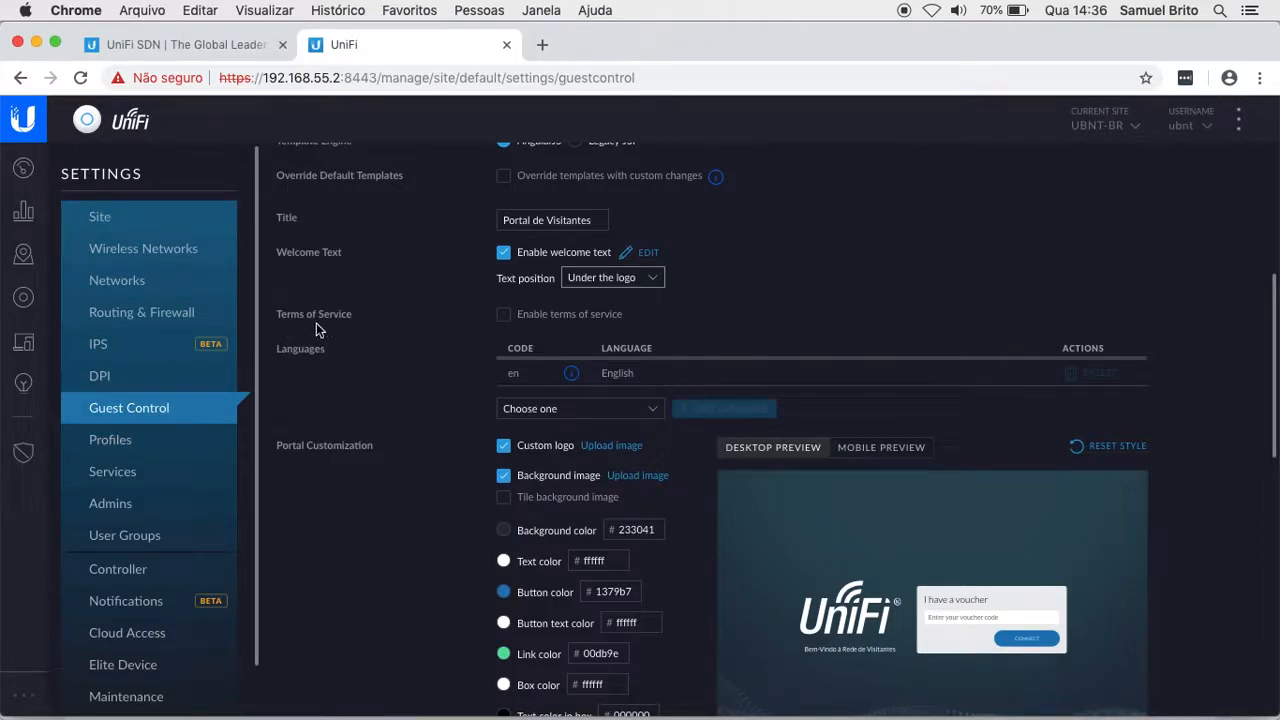
left_click(504, 314)
Step: Keep the default English Terms of Use text and submit it
left_click(741, 396)
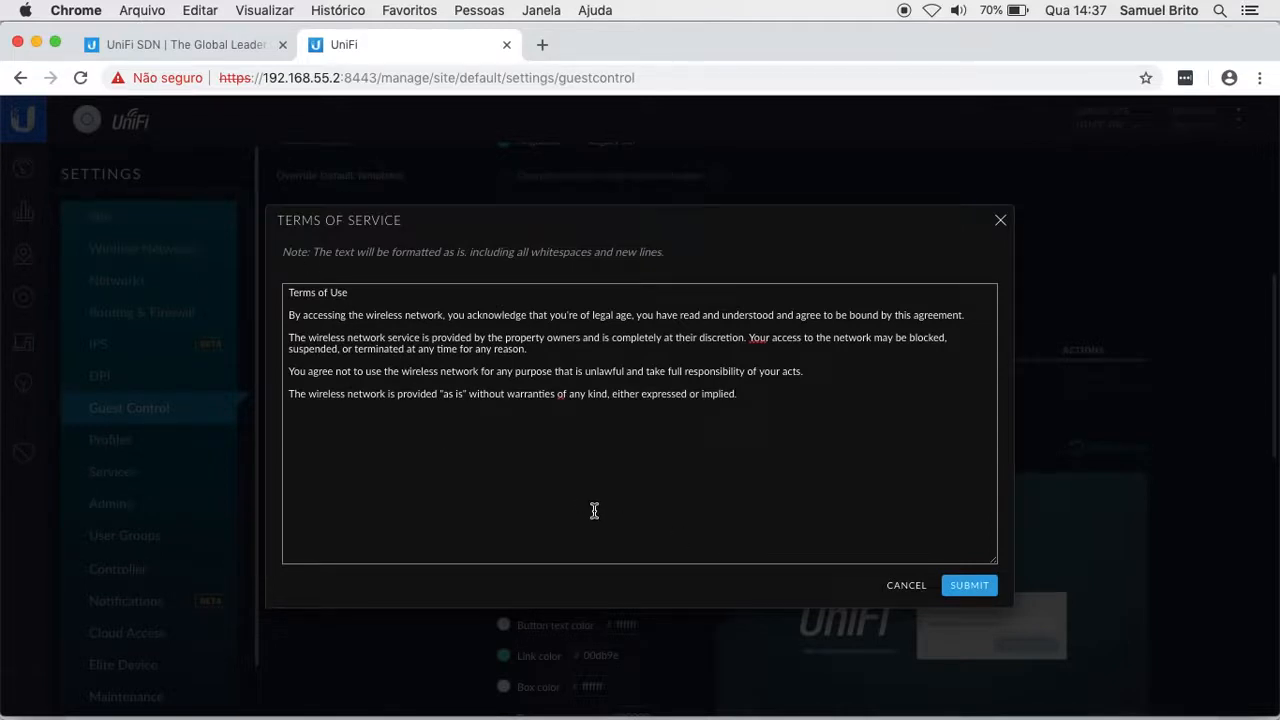
left_click(966, 588)
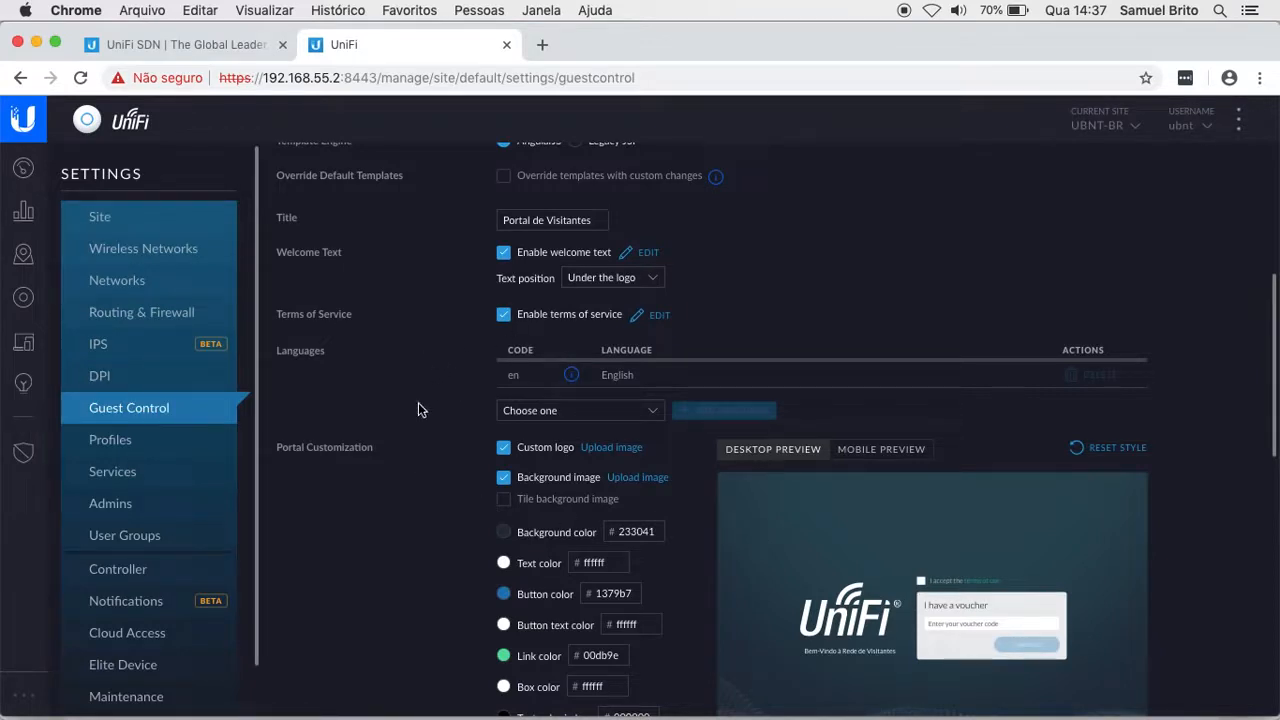
Step: Add Portuguese (Brazil) [pt_BR] to the portal languages next to English
scroll(436, 403, "down", 2)
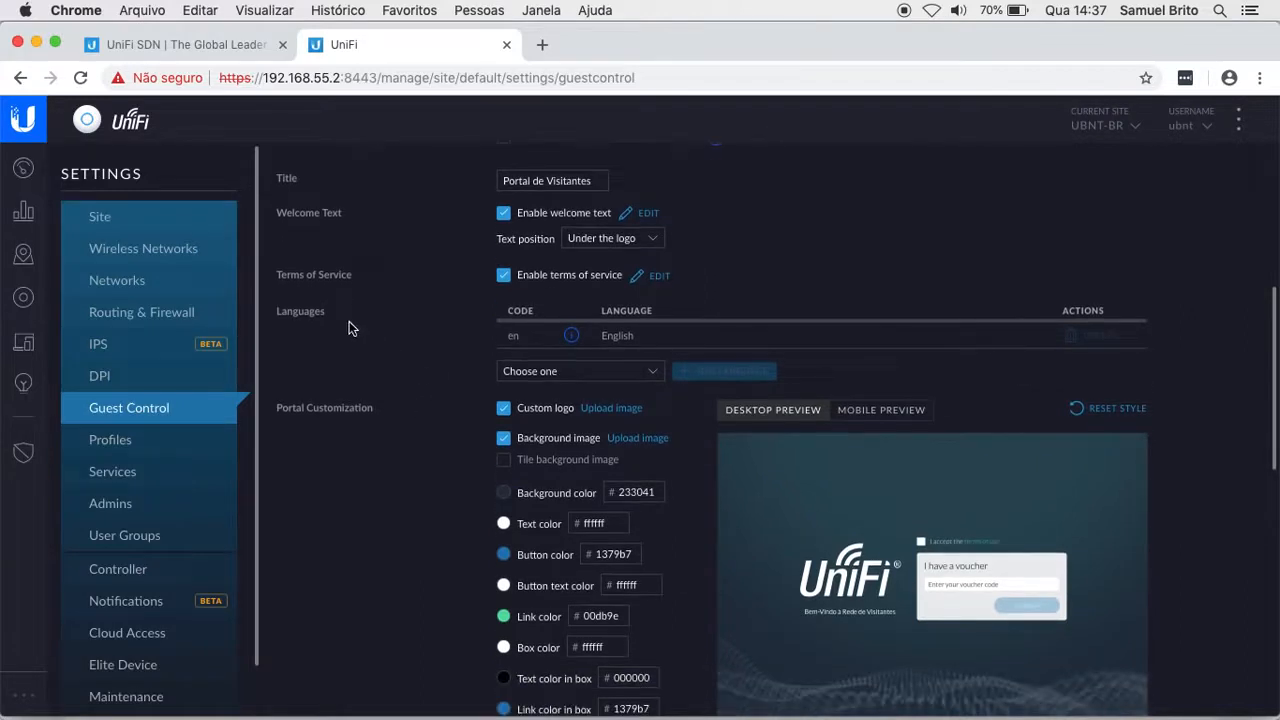
scroll(349, 327, "down", 1)
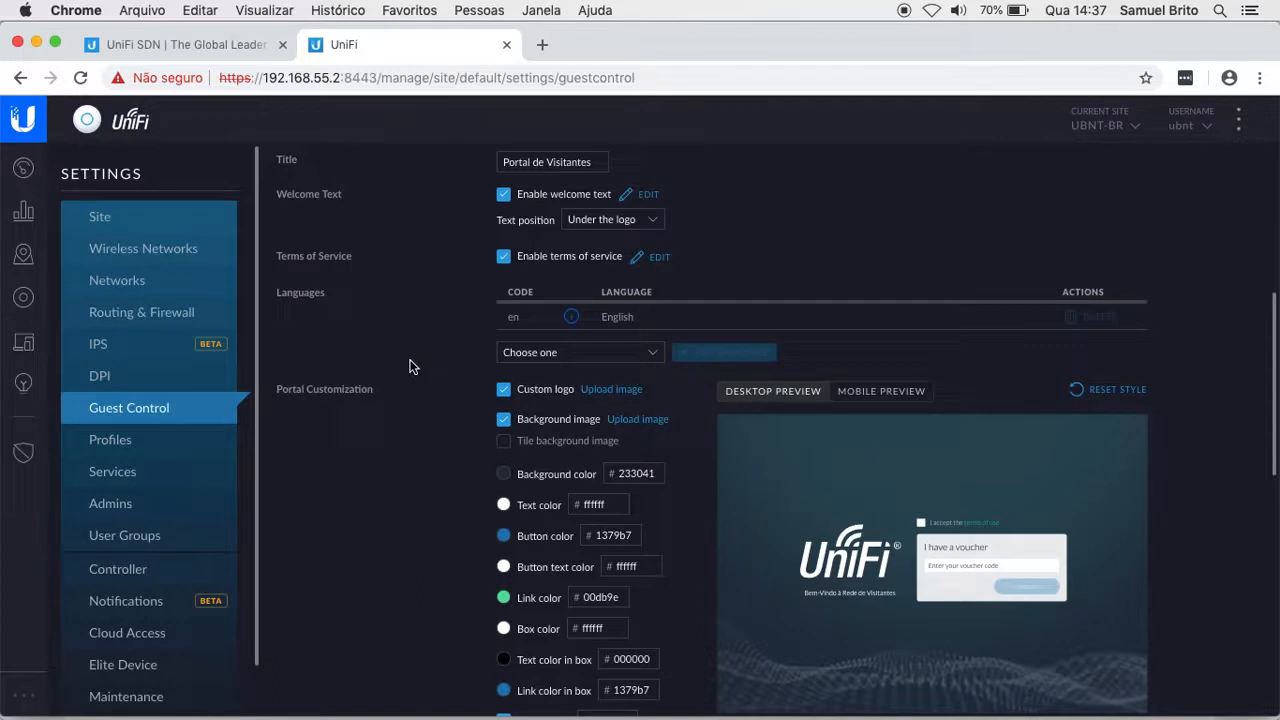
left_click(531, 358)
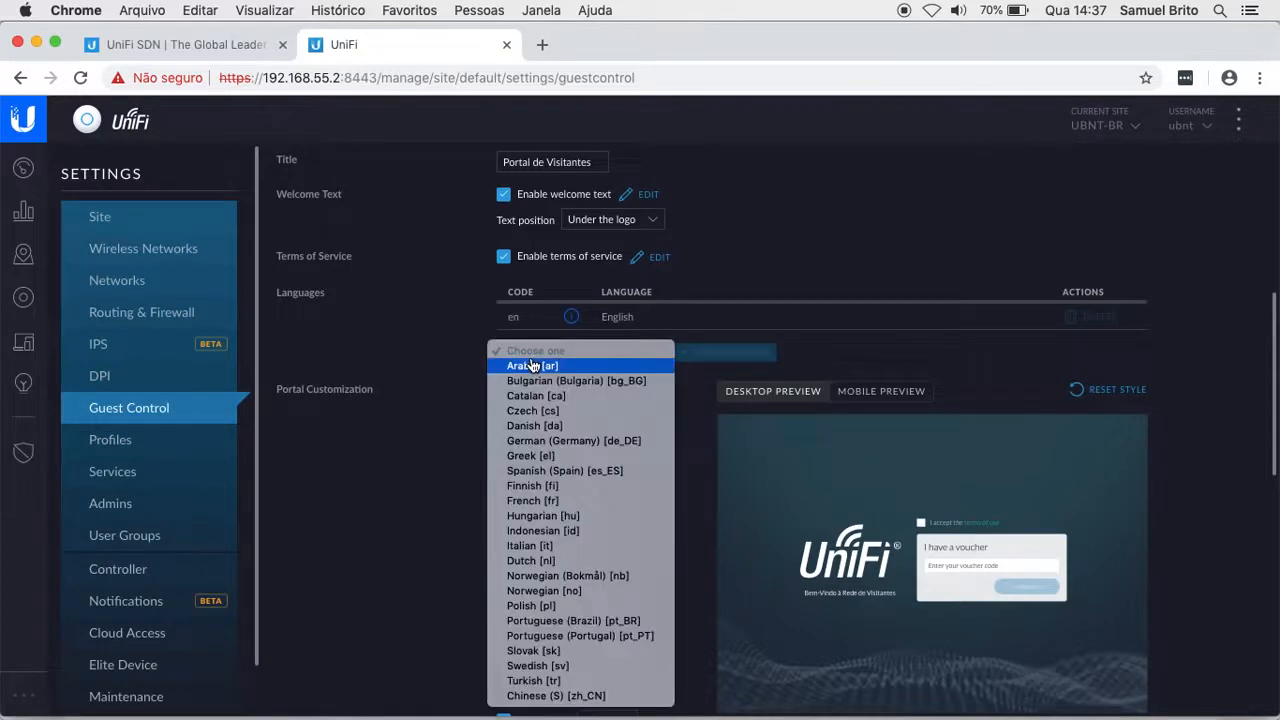
left_click(563, 621)
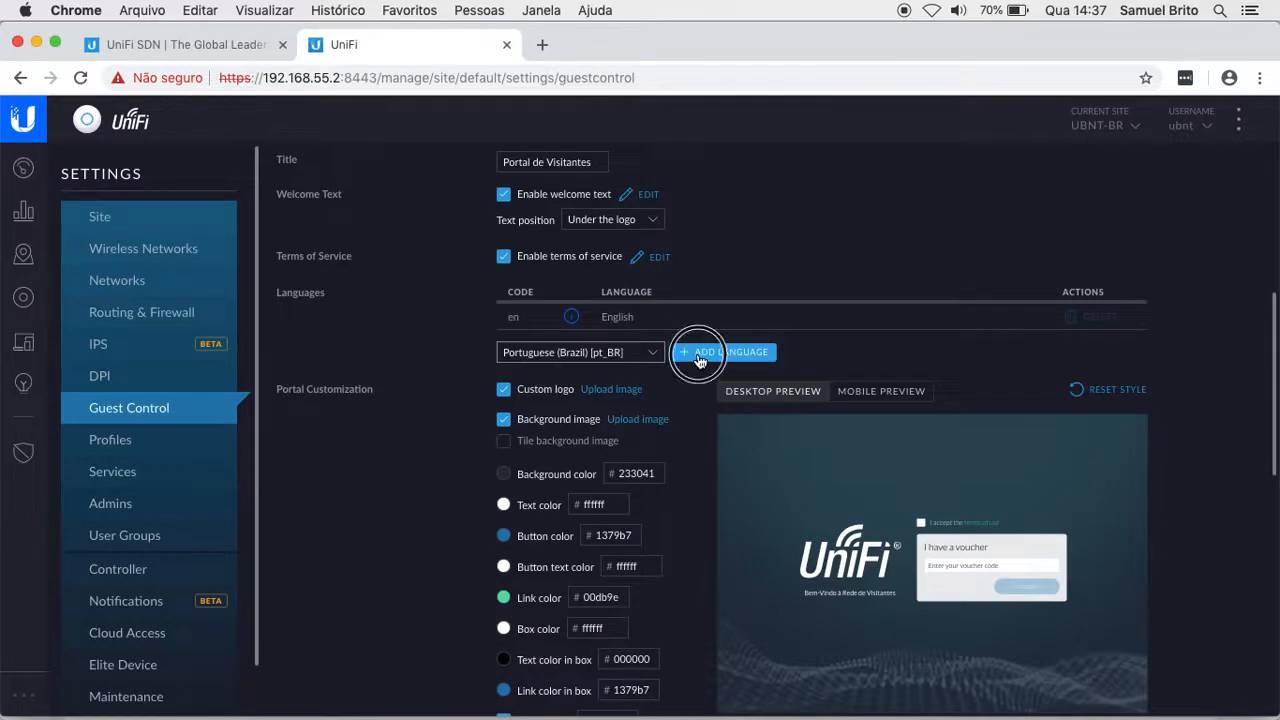
left_click(700, 356)
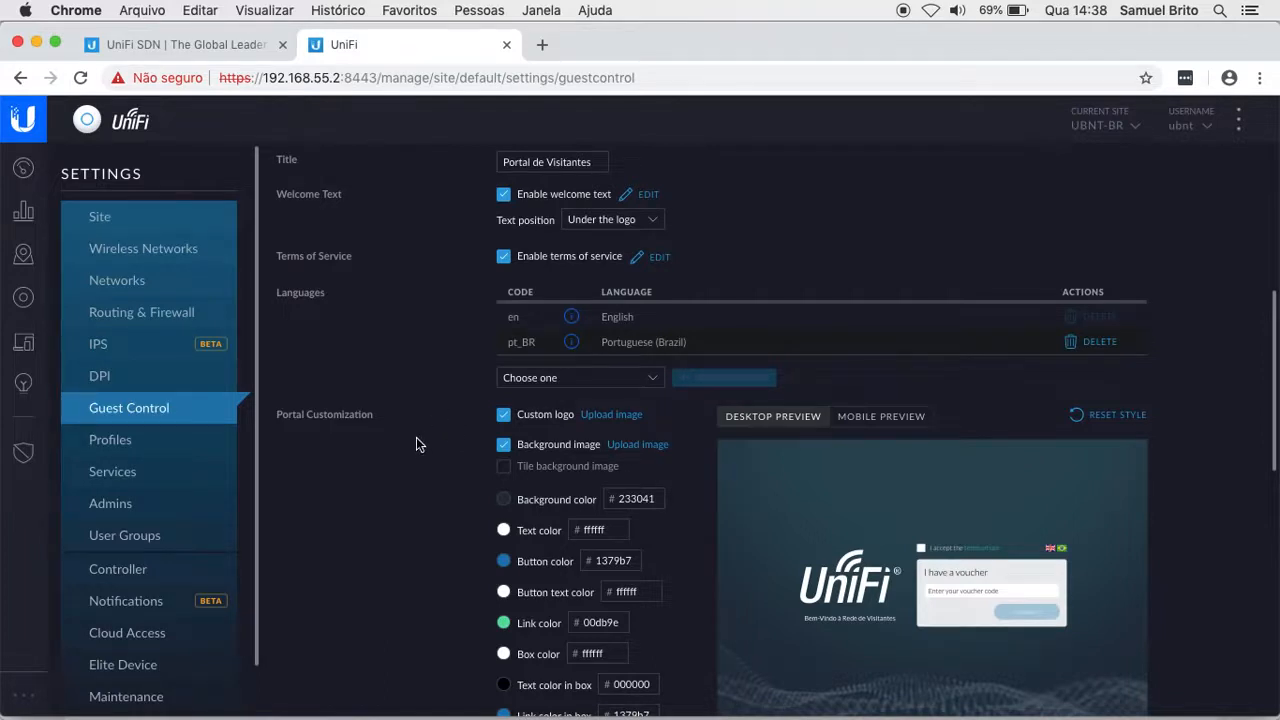
scroll(416, 444, "down", 2)
Step: Re-enable Custom logo and open the file chooser to upload the portal logo image
scroll(419, 444, "down", 3)
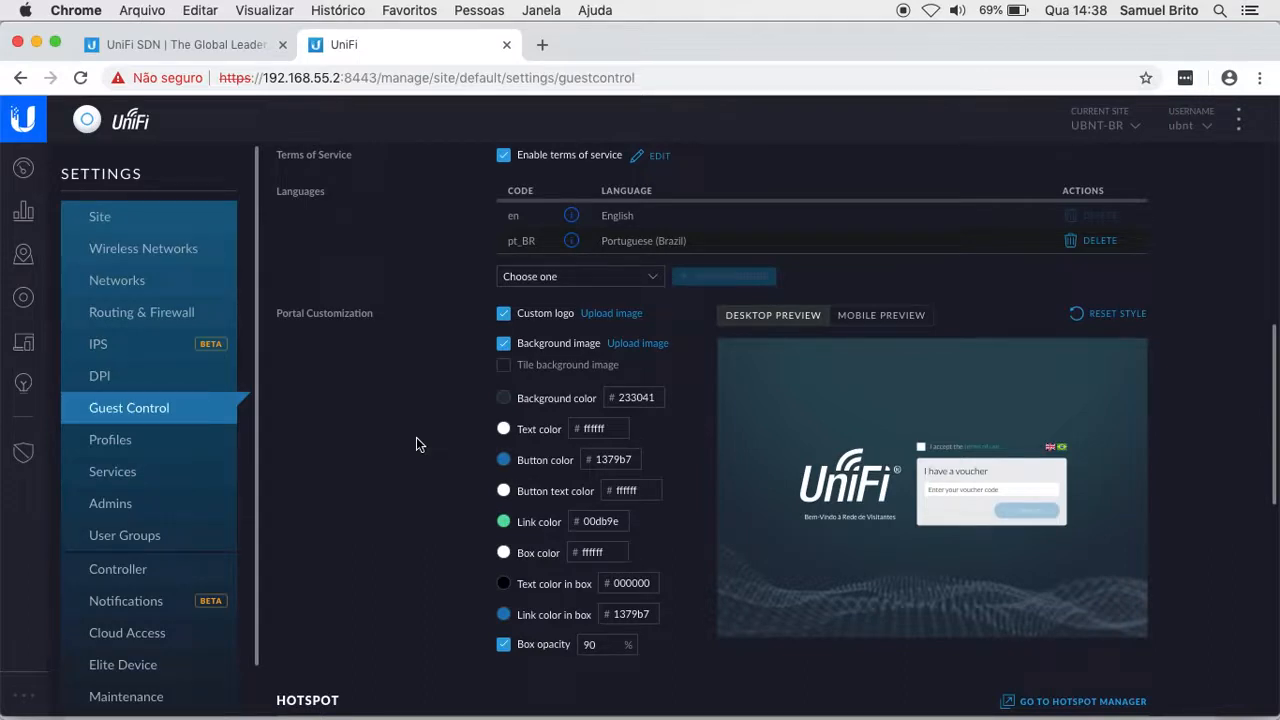
left_click(505, 316)
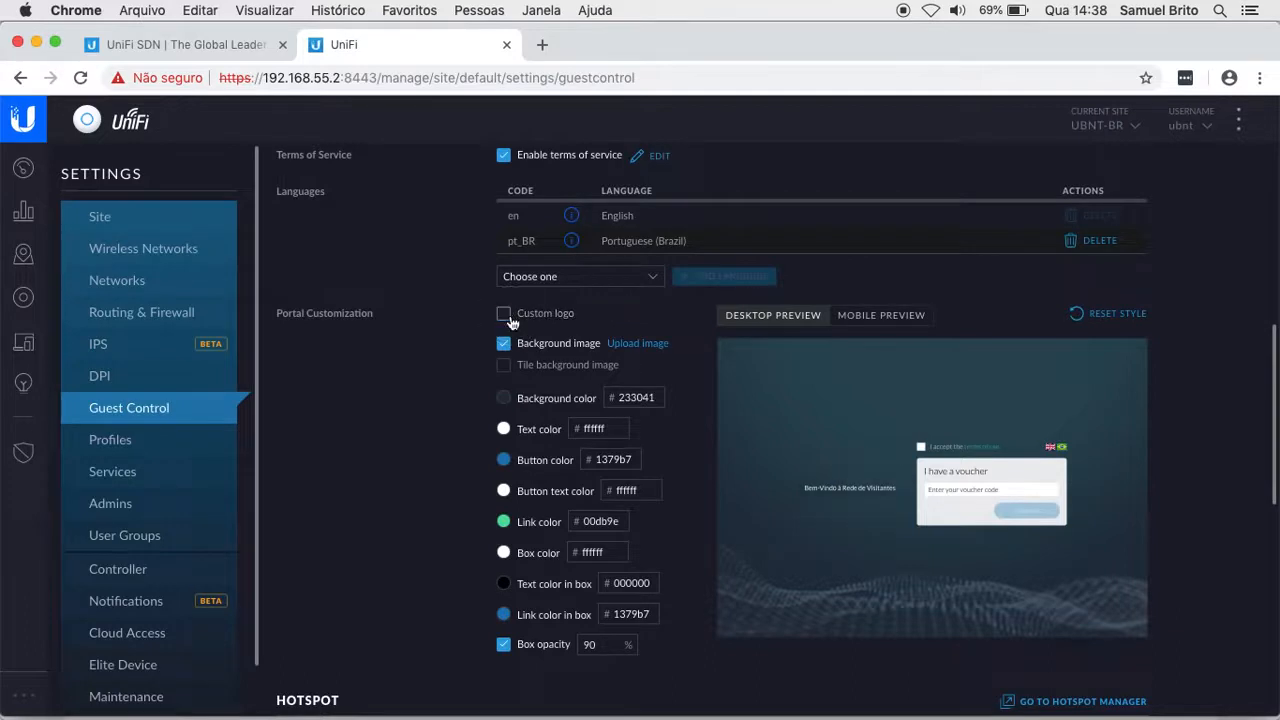
left_click(503, 317)
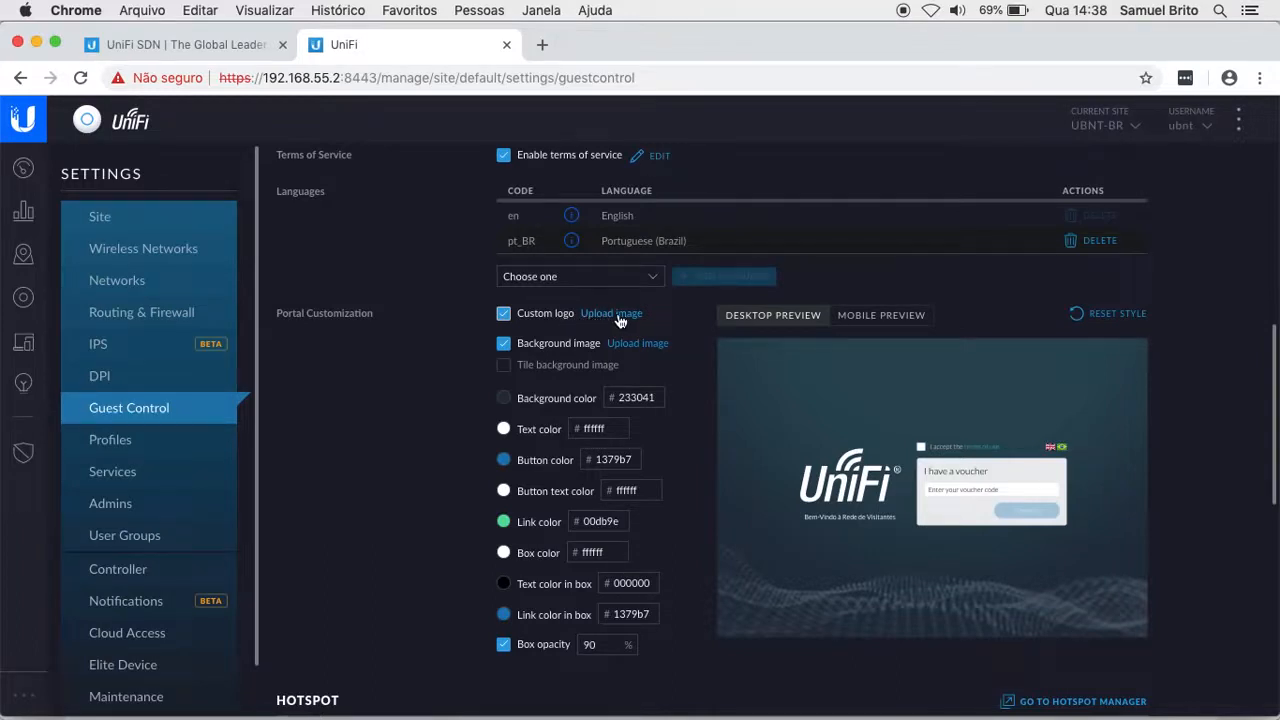
left_click(617, 314)
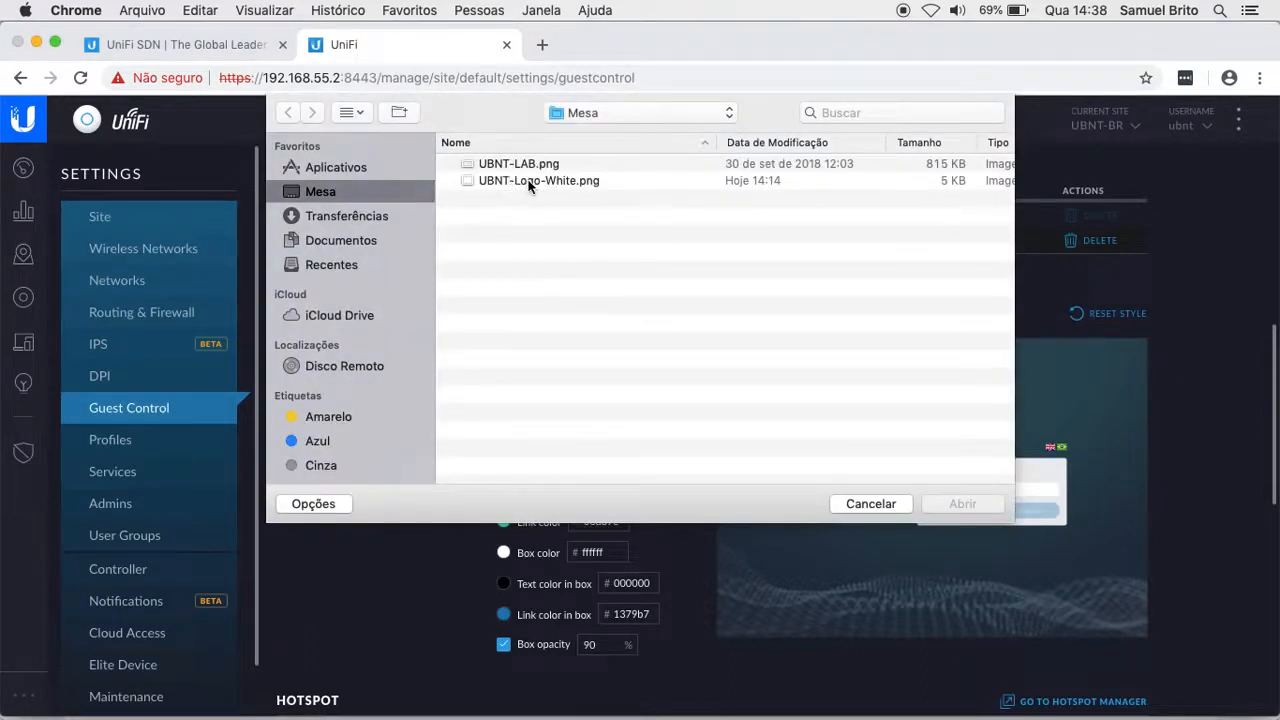
Step: Upload UBNT-Logo-White.png from the Desktop as the portal's custom logo
left_click(523, 182)
double_click(528, 182)
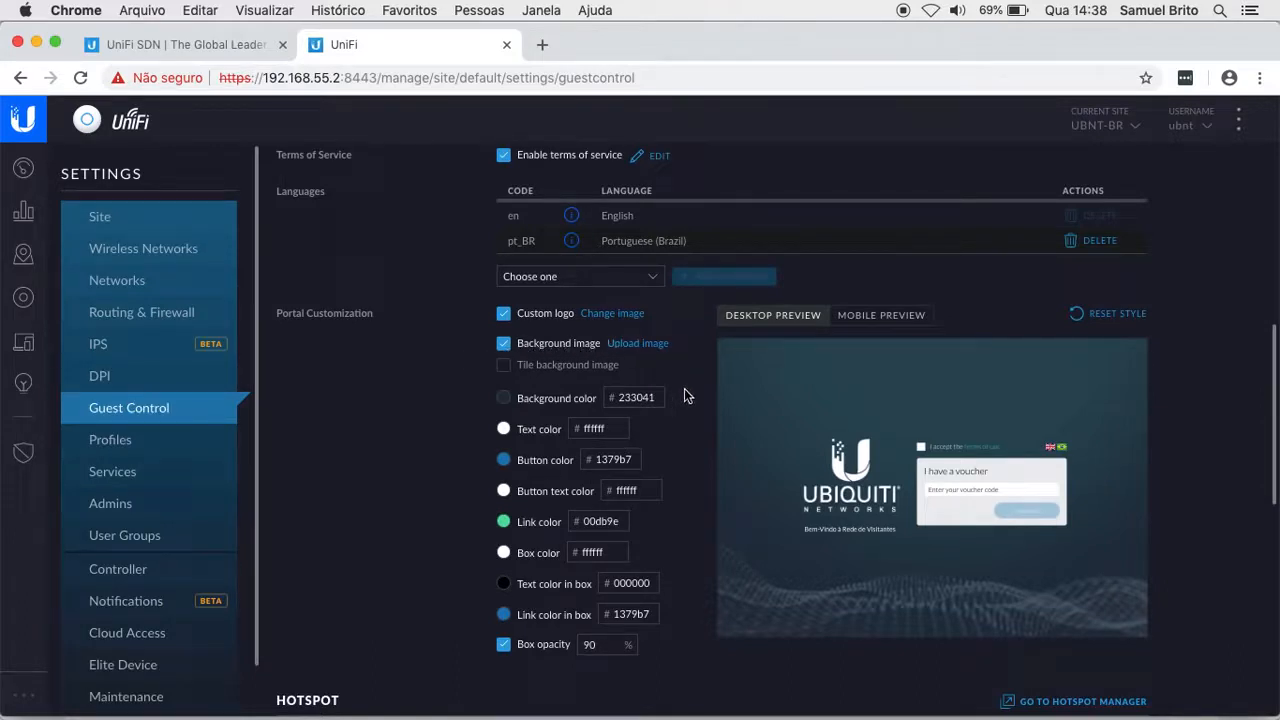
Step: Turn off the portal background image and set the background colour to blue 396fb4
left_click(503, 346)
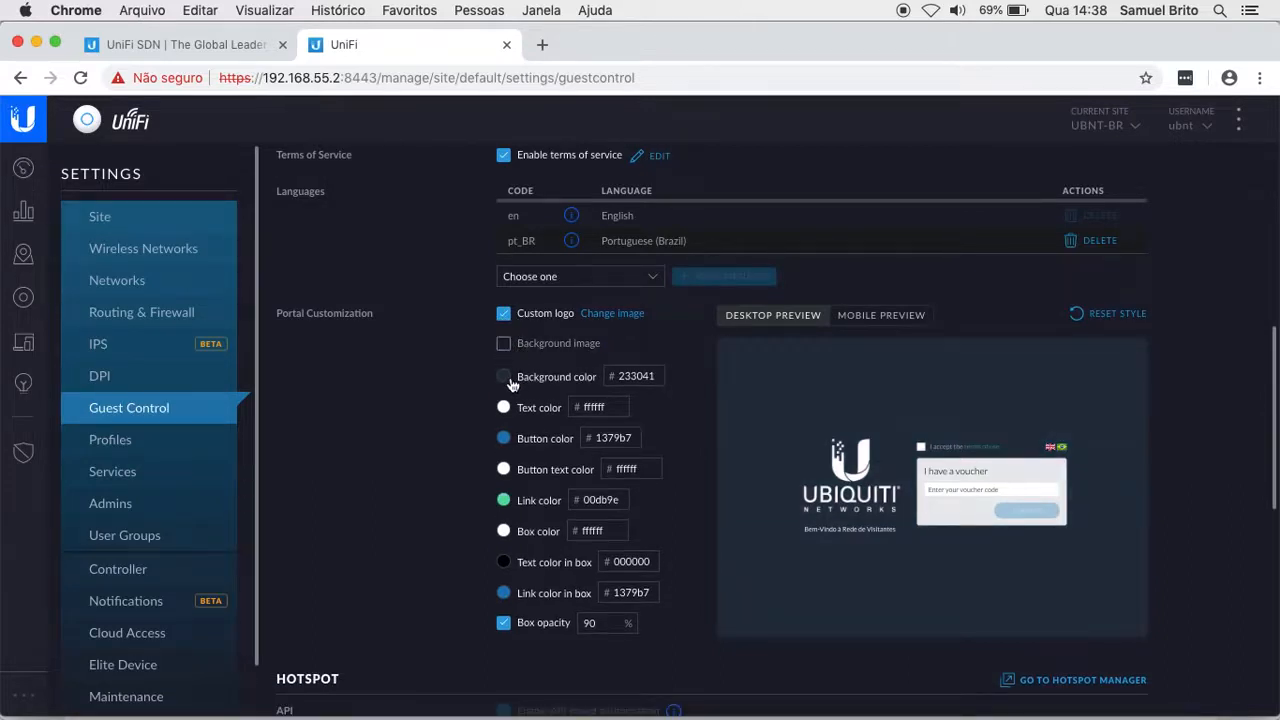
left_click(504, 379)
mouse_move(618, 182)
left_mouse_down()
mouse_move(608, 151)
mouse_move(607, 181)
mouse_move(626, 173)
left_mouse_up()
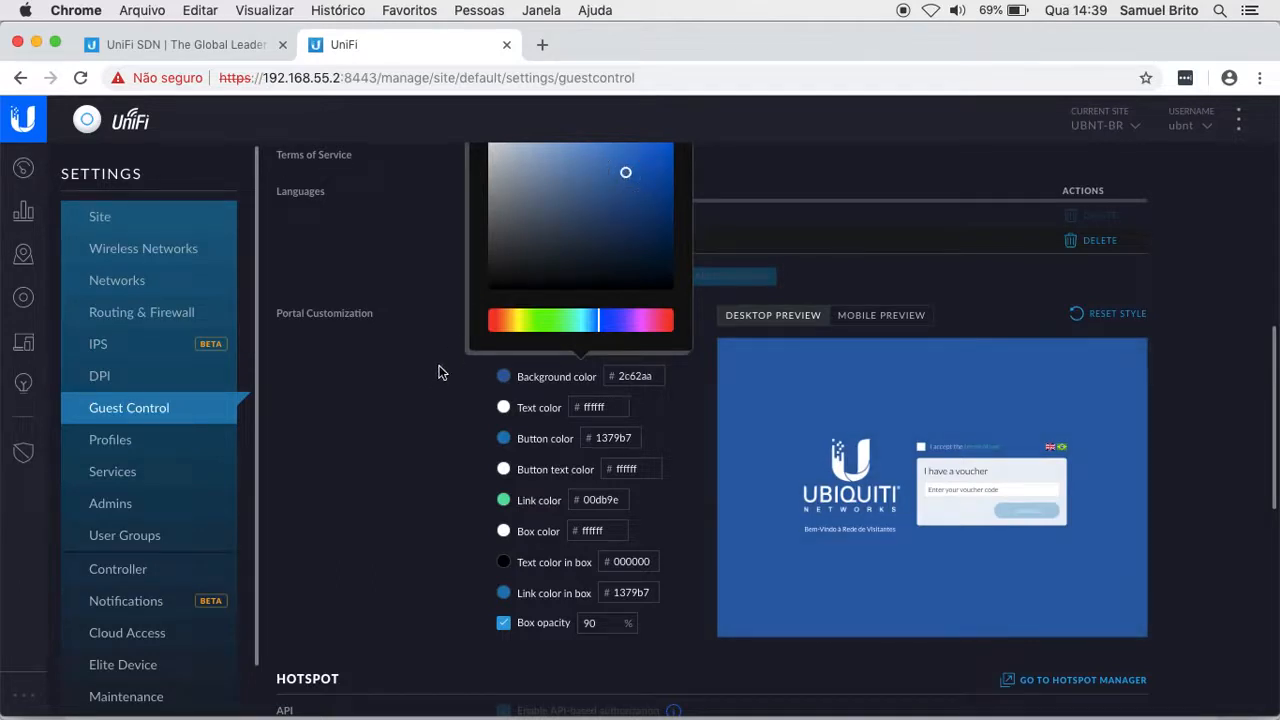
left_click(616, 169)
mouse_move(616, 169)
left_mouse_down()
mouse_move(514, 254)
mouse_move(476, 310)
mouse_move(614, 166)
left_mouse_up()
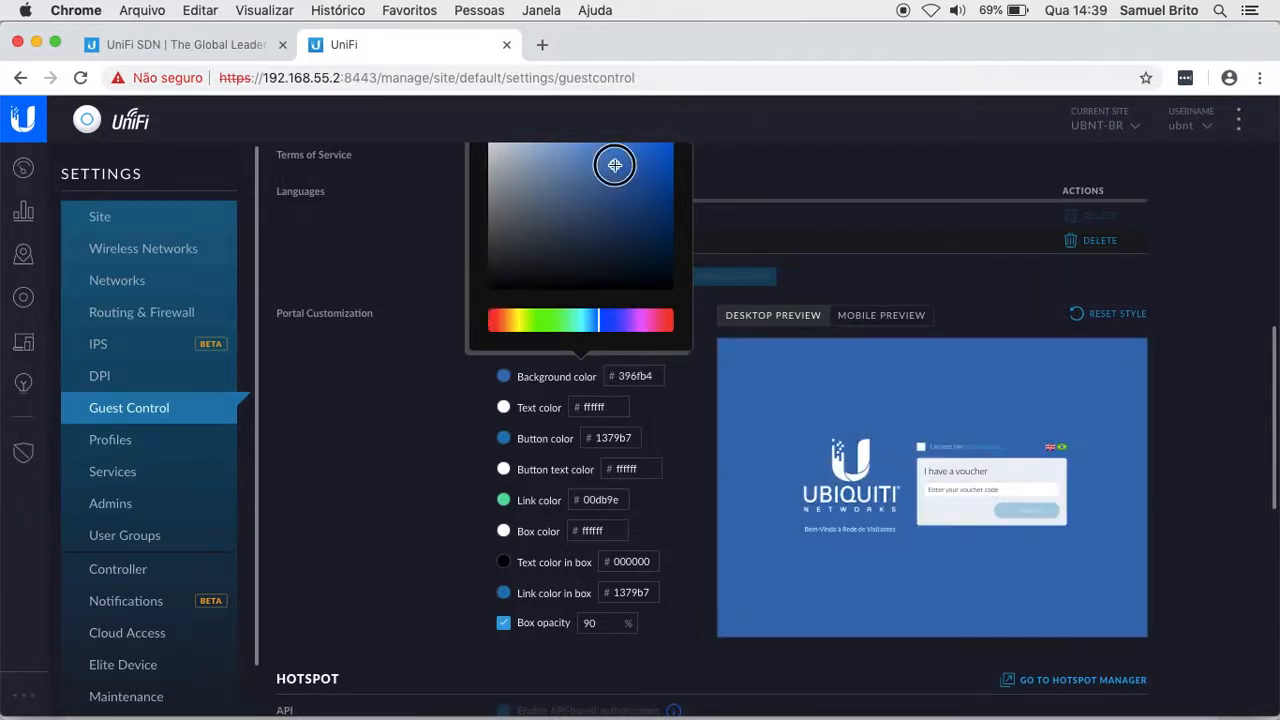
left_click(615, 166)
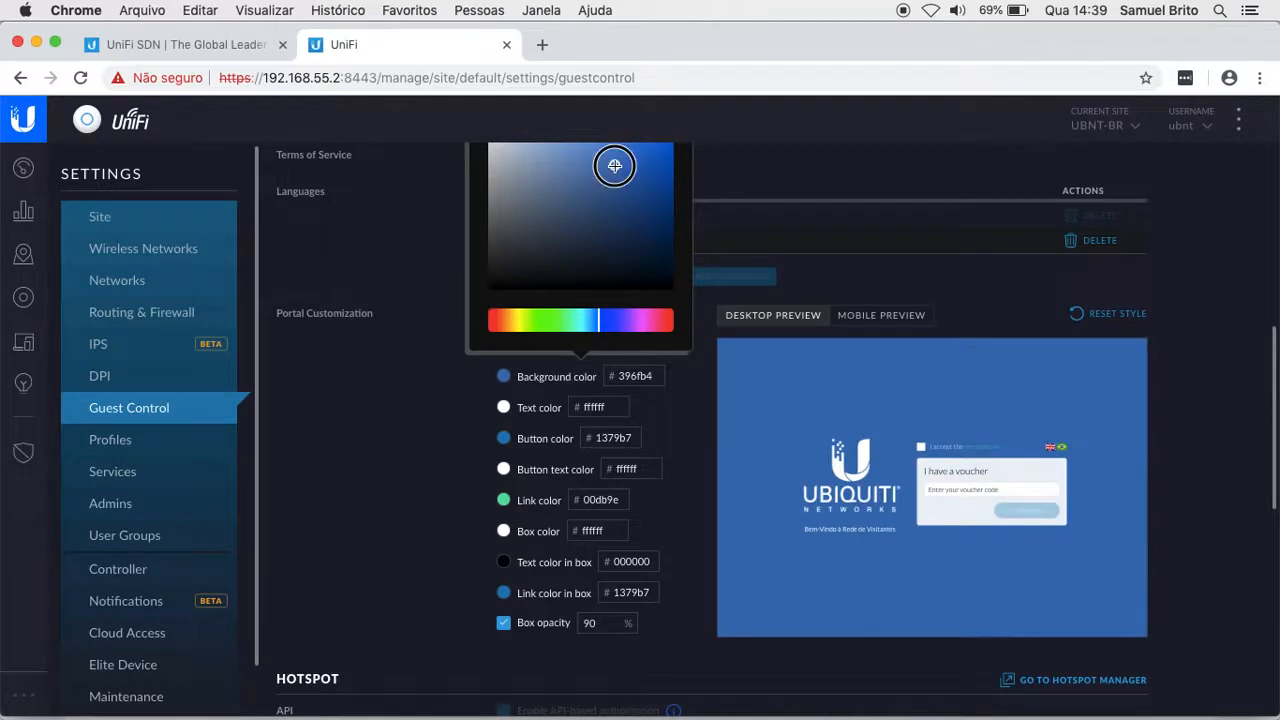
left_click(418, 399)
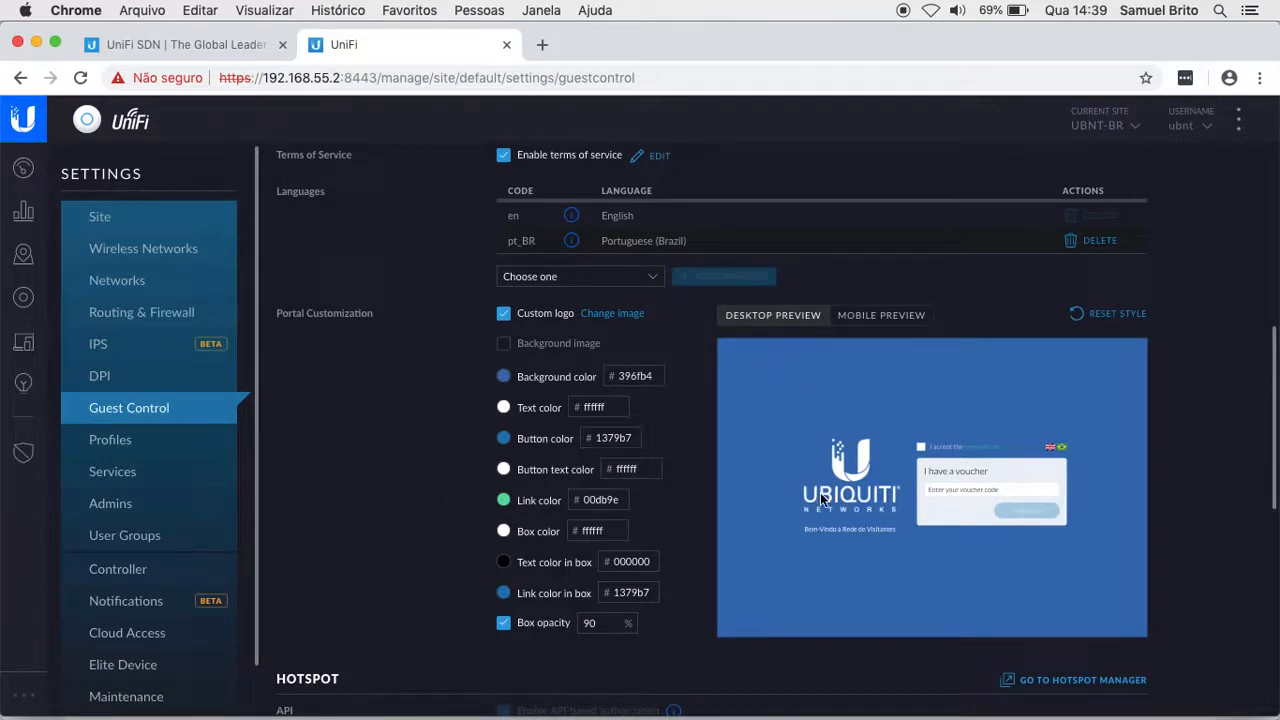
left_click(876, 322)
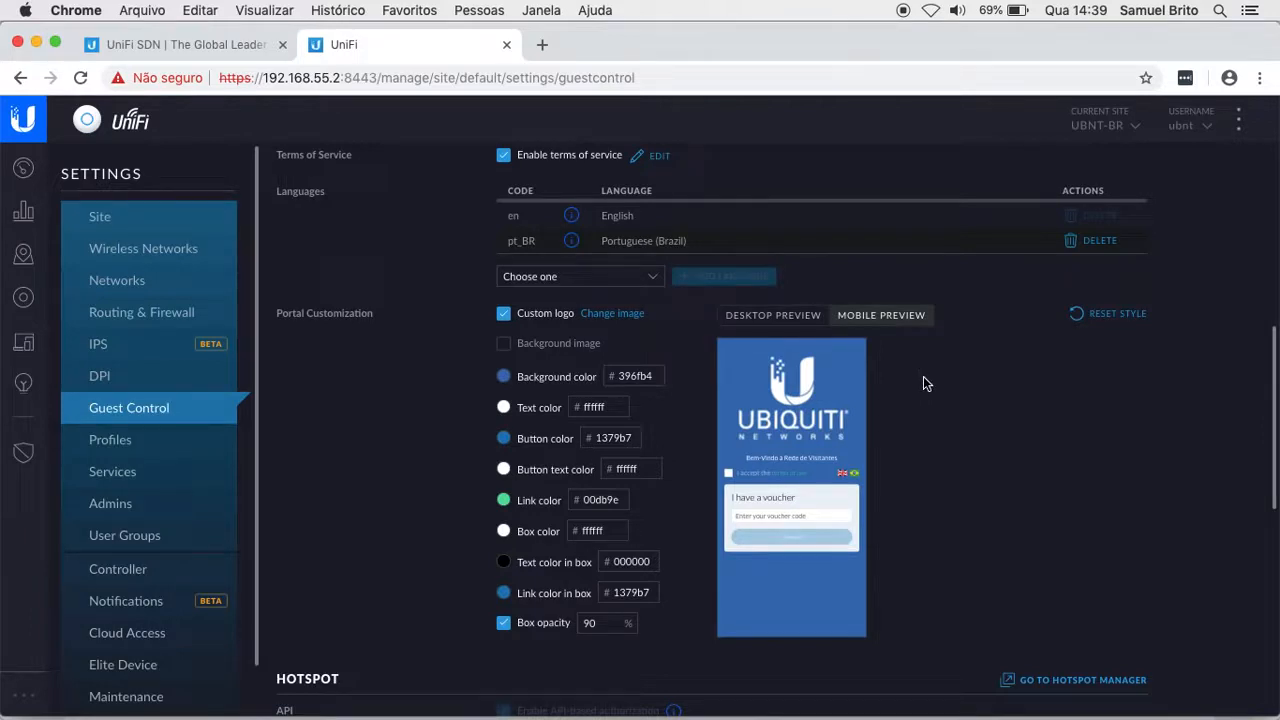
left_click(762, 318)
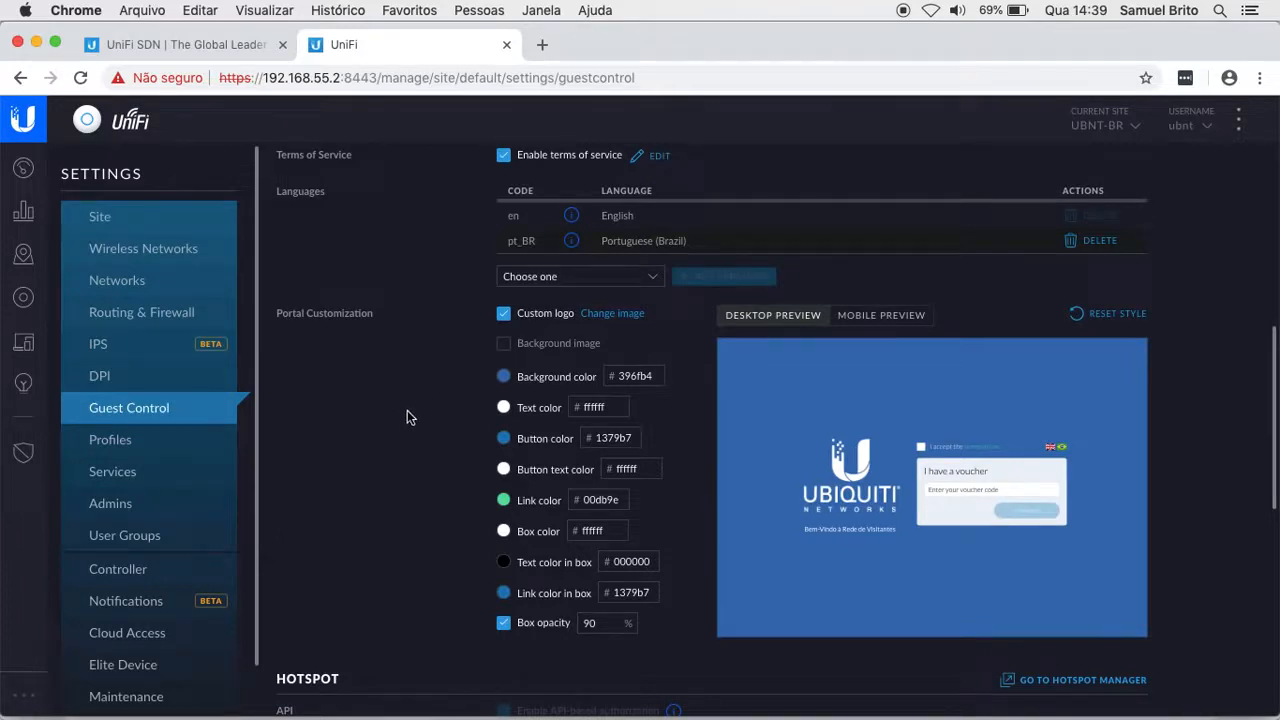
scroll(402, 420, "down", 2)
scroll(402, 420, "up", 2)
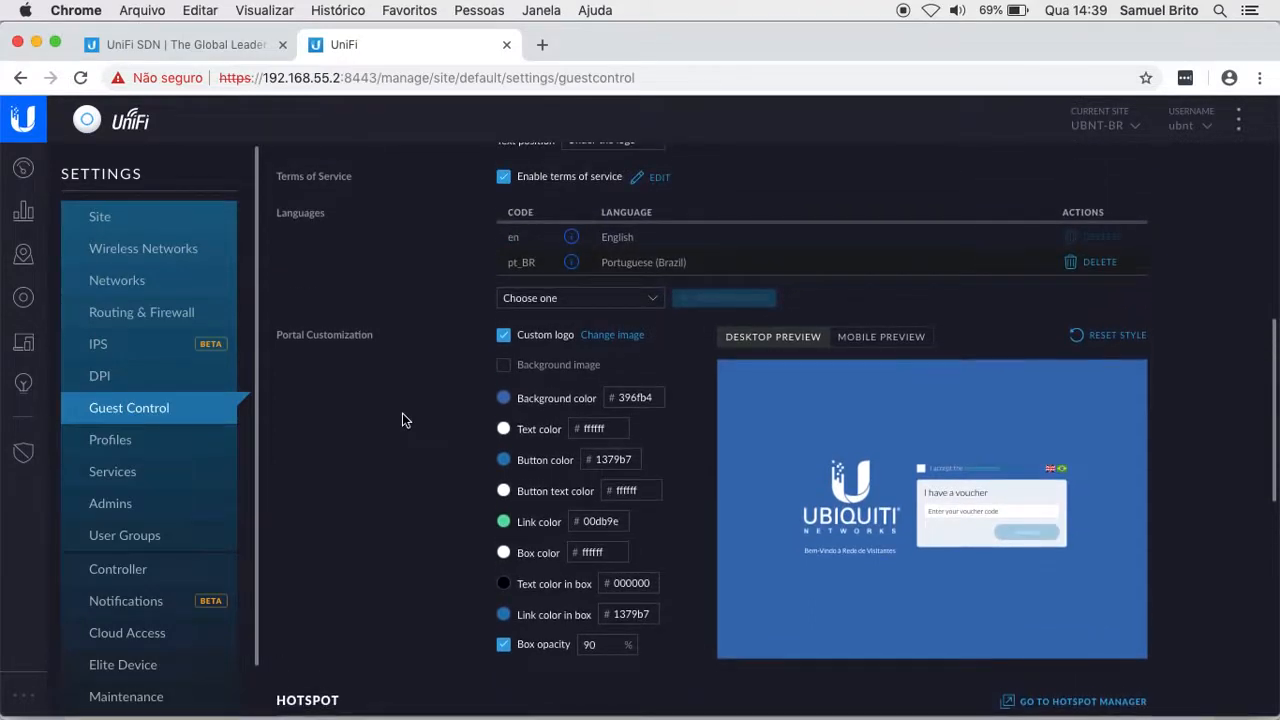
scroll(402, 420, "down", 8)
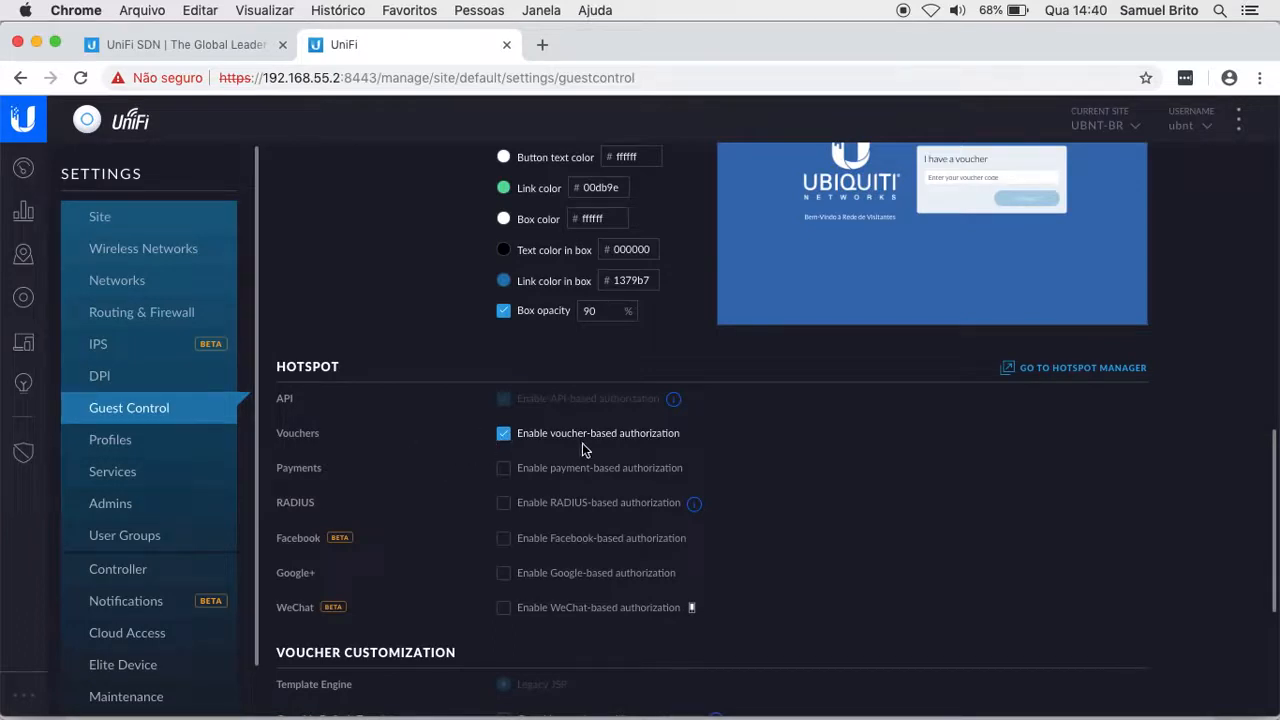
scroll(829, 456, "up", 10)
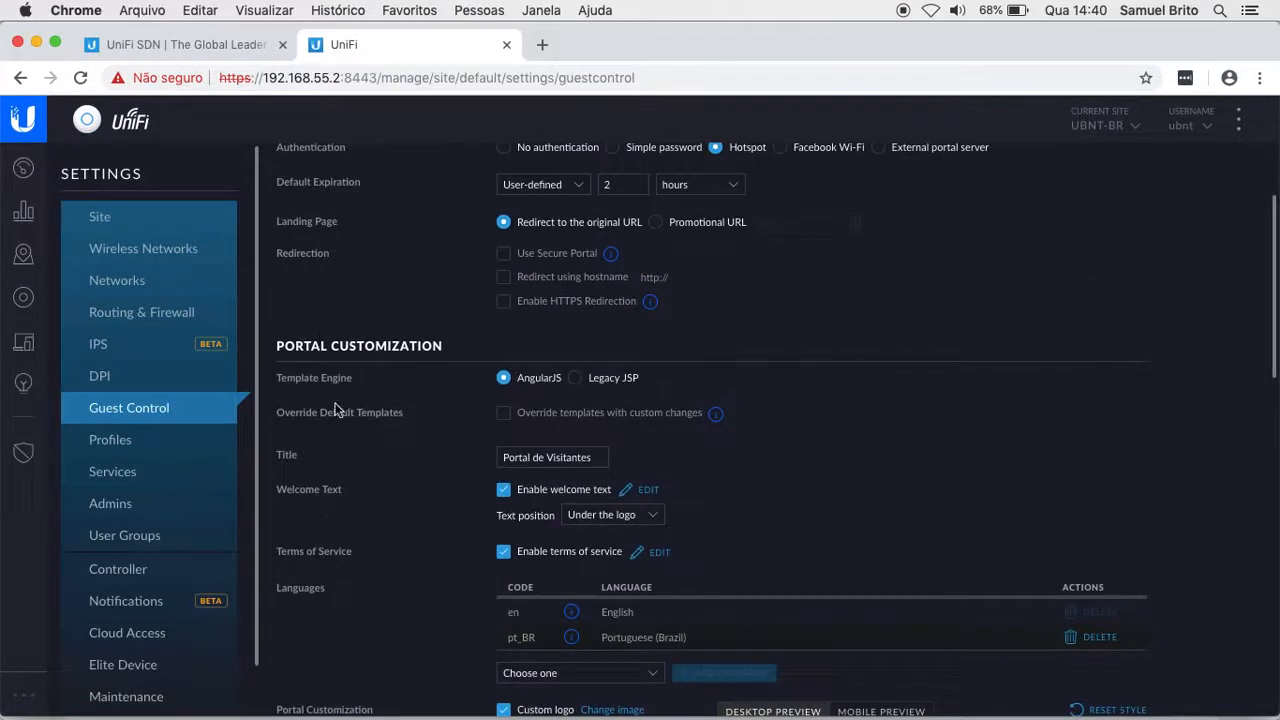
scroll(432, 487, "up", 3)
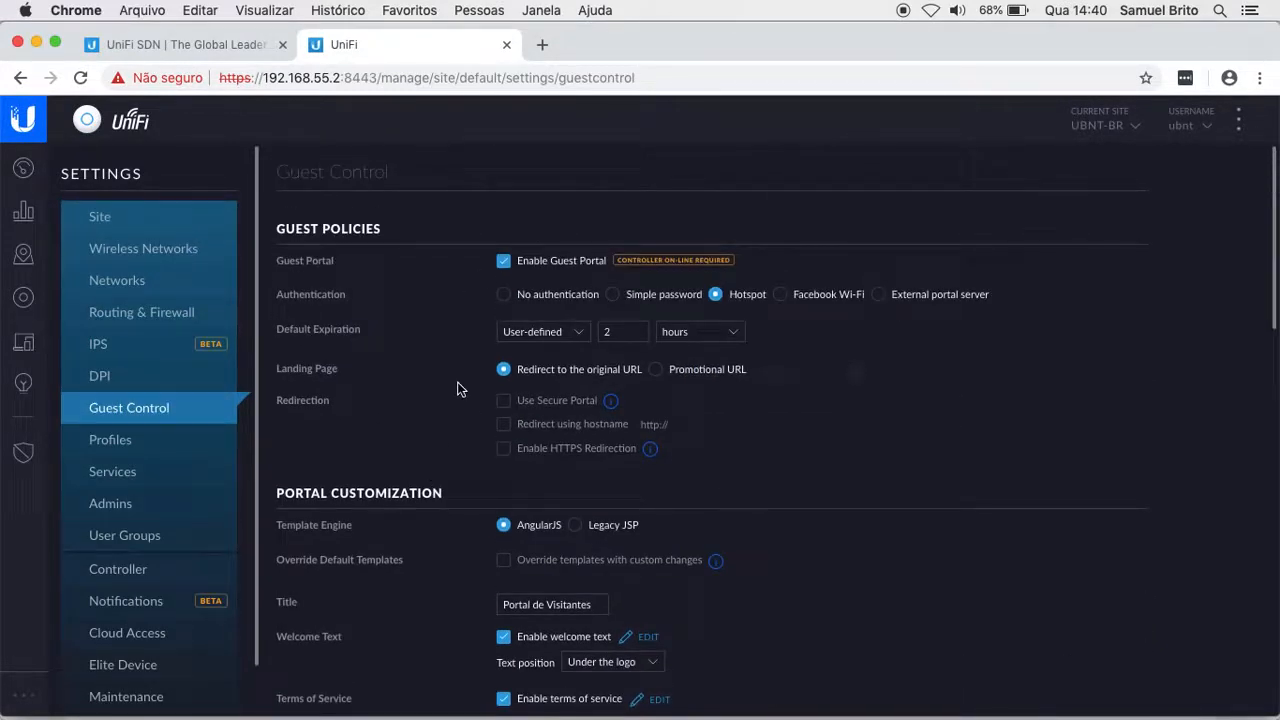
left_click(503, 294)
scroll(456, 366, "down", 3)
scroll(456, 366, "down", 10)
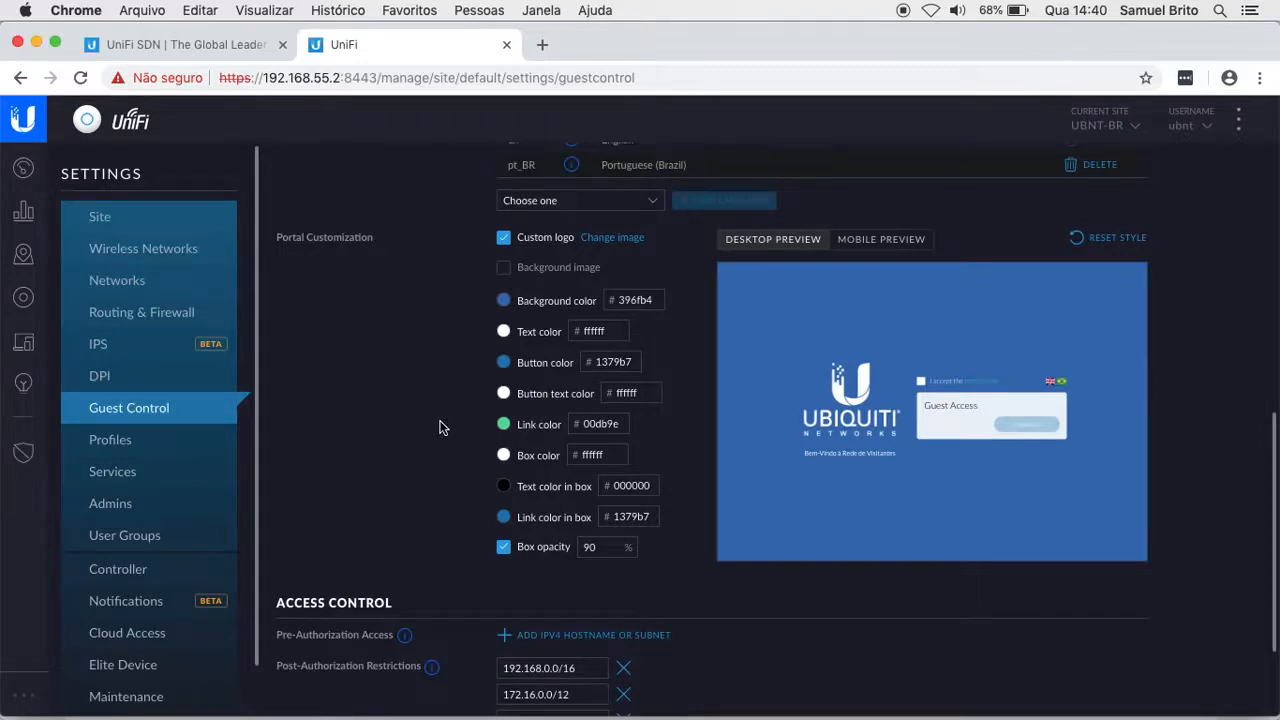
scroll(440, 428, "up", 10)
left_click(716, 295)
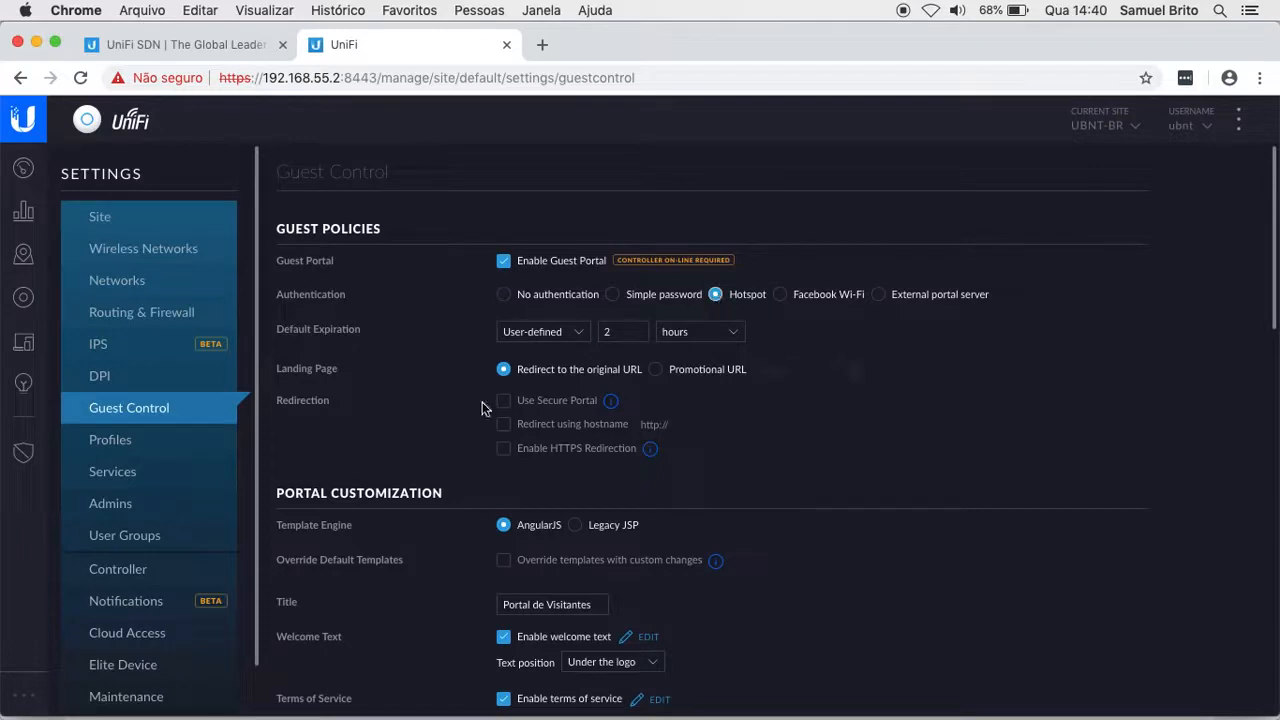
scroll(448, 421, "down", 10)
scroll(448, 428, "down", 4)
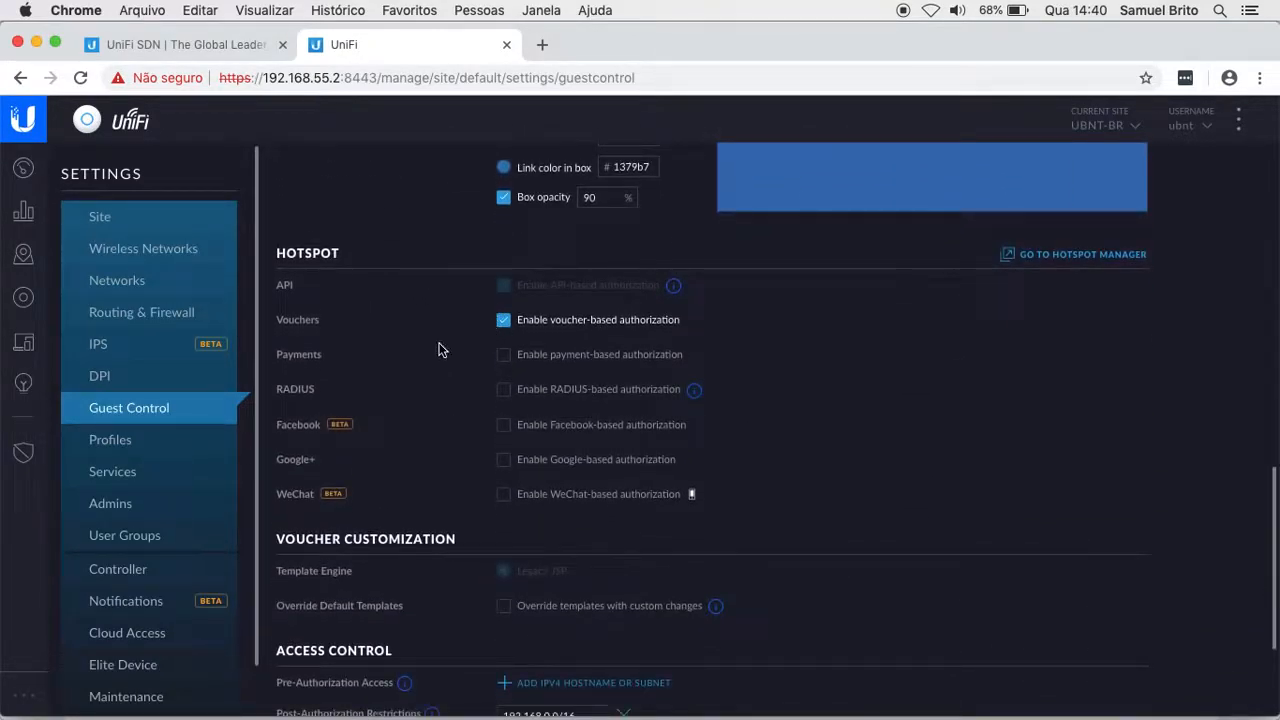
scroll(923, 386, "down", 2)
scroll(923, 389, "up", 1)
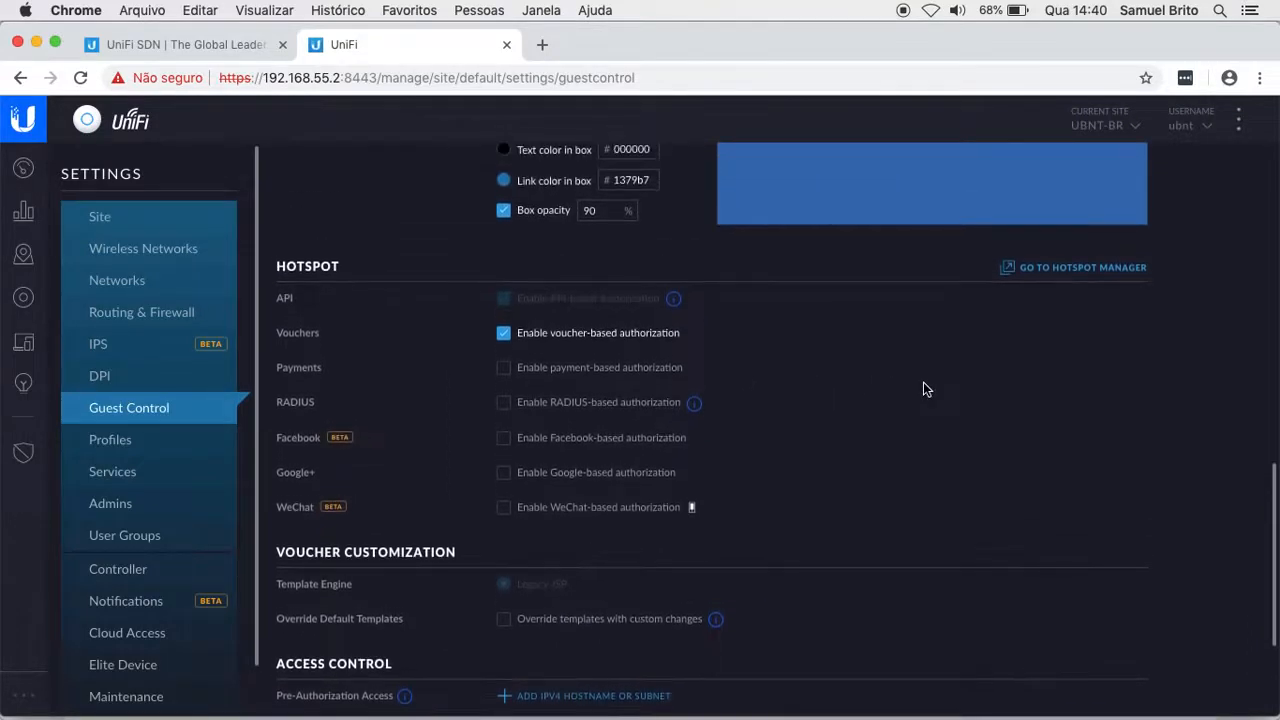
scroll(923, 389, "up", 1)
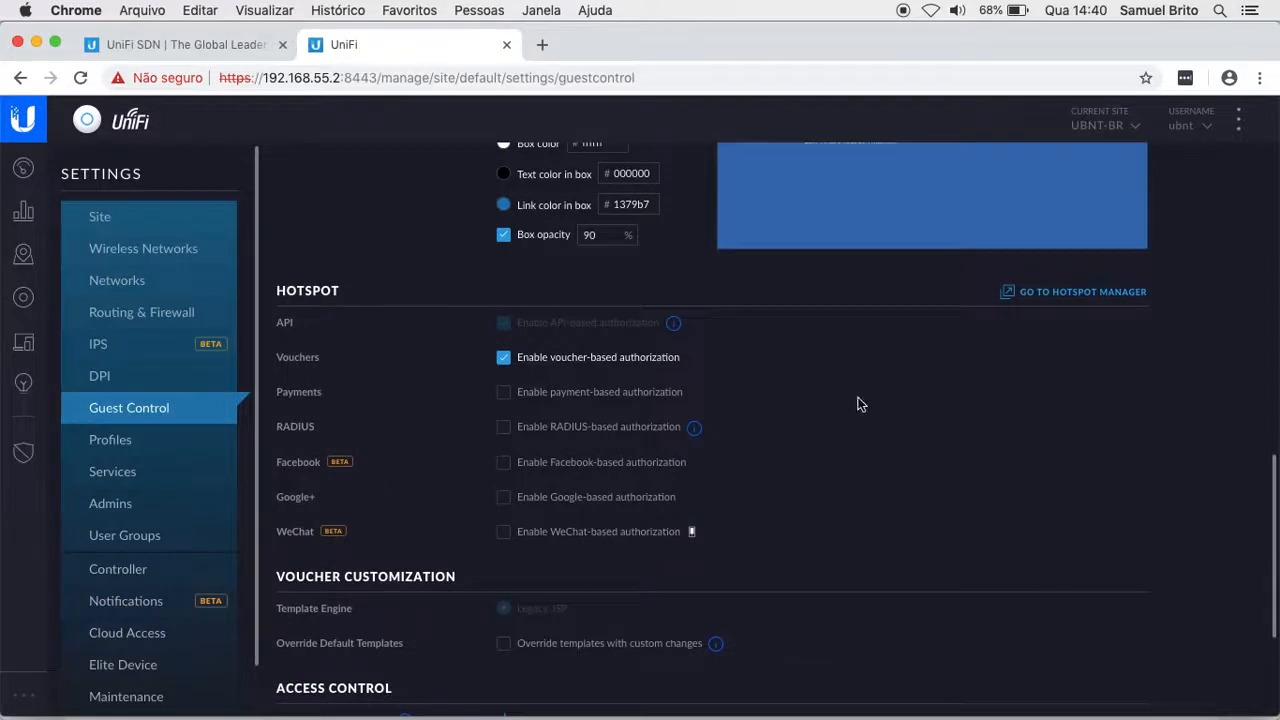
scroll(998, 418, "up", 2)
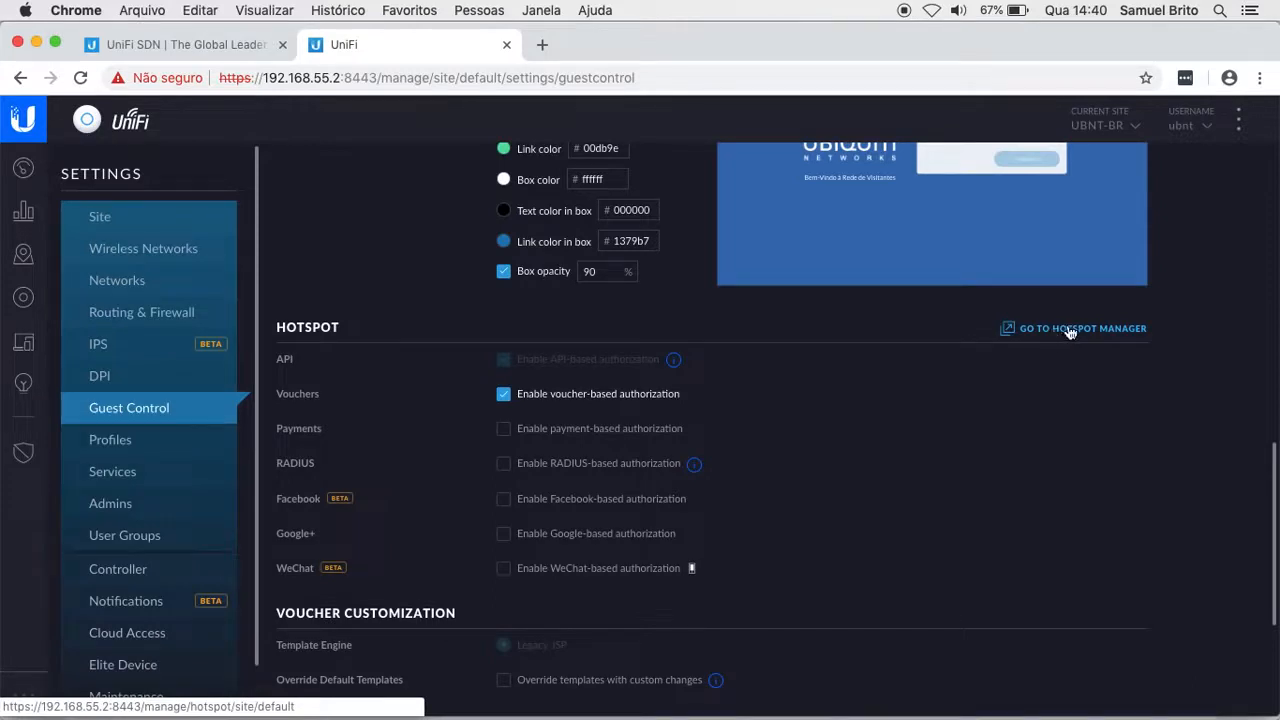
Step: Launch the Hotspot Manager in a new tab and view its empty Operators list
left_click(1066, 331)
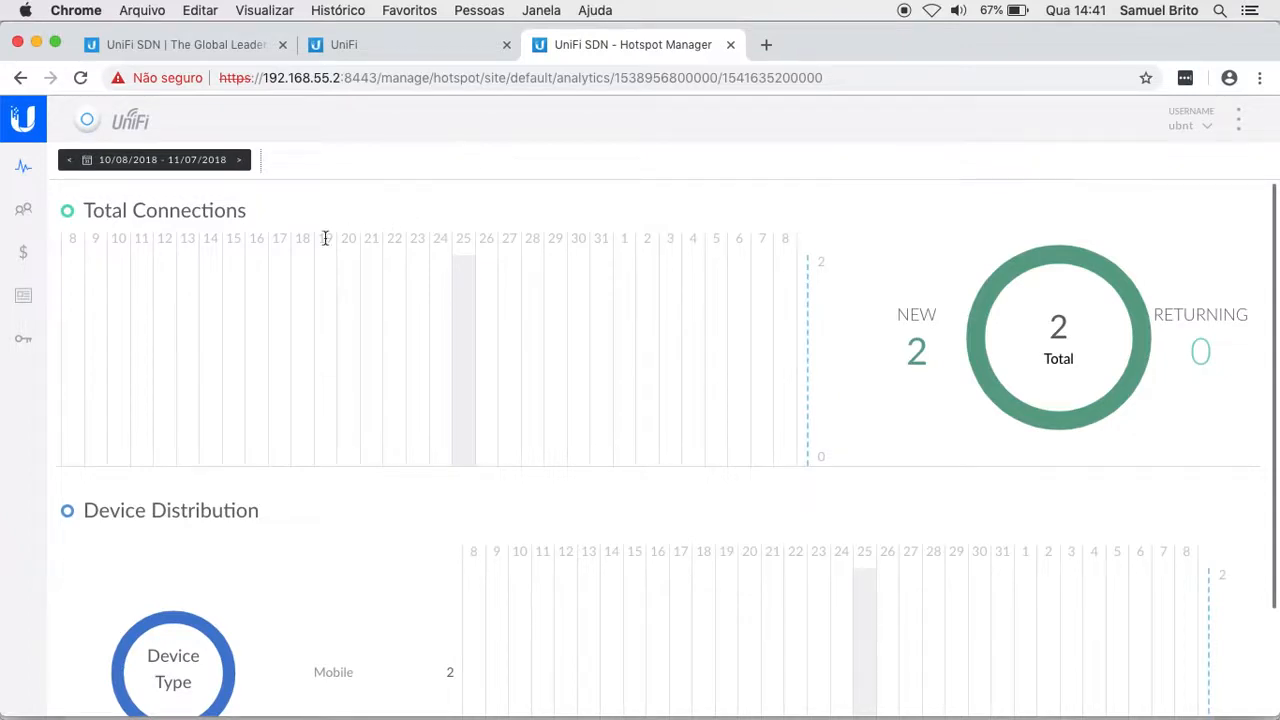
scroll(383, 440, "up", 3)
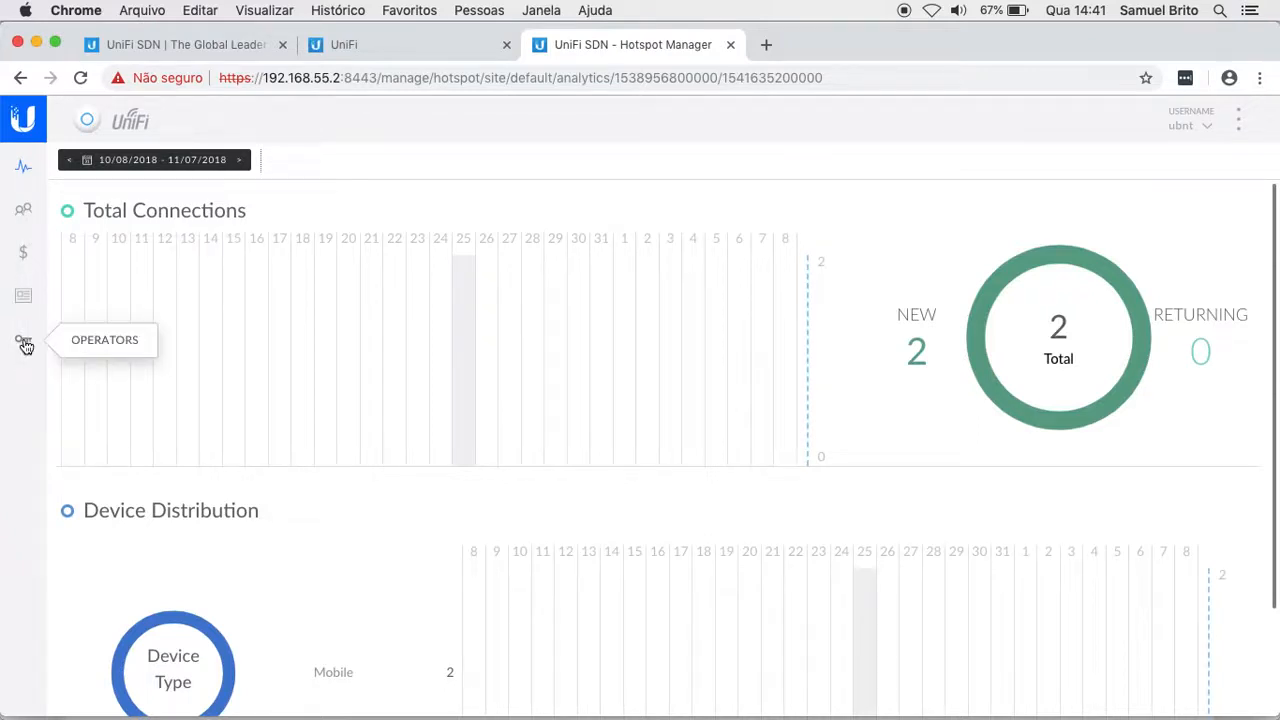
left_click(23, 341)
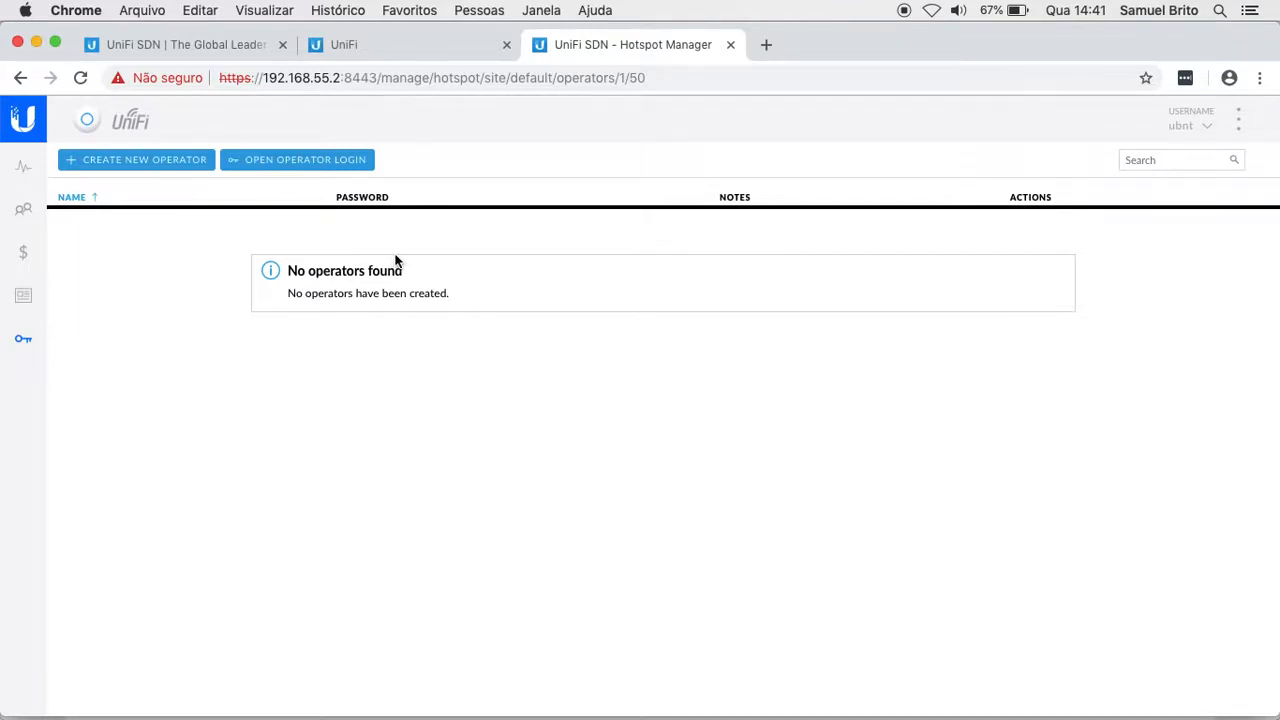
left_click(333, 78)
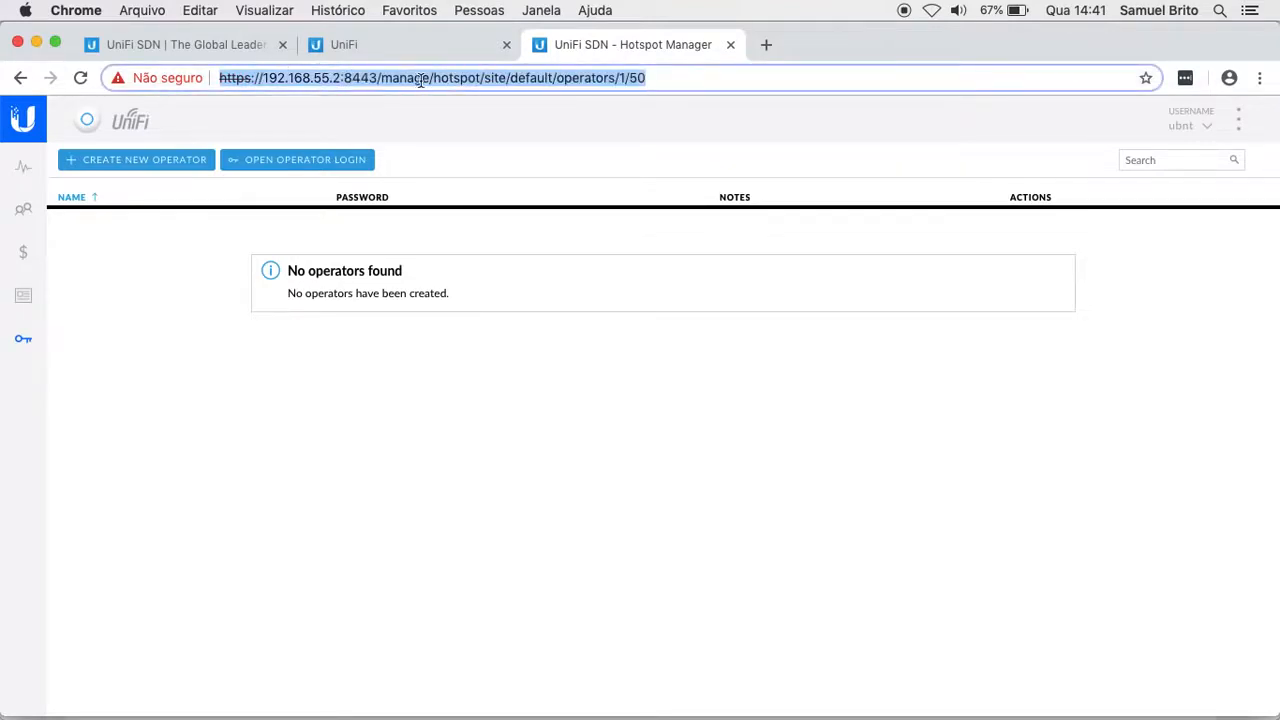
left_click(501, 367)
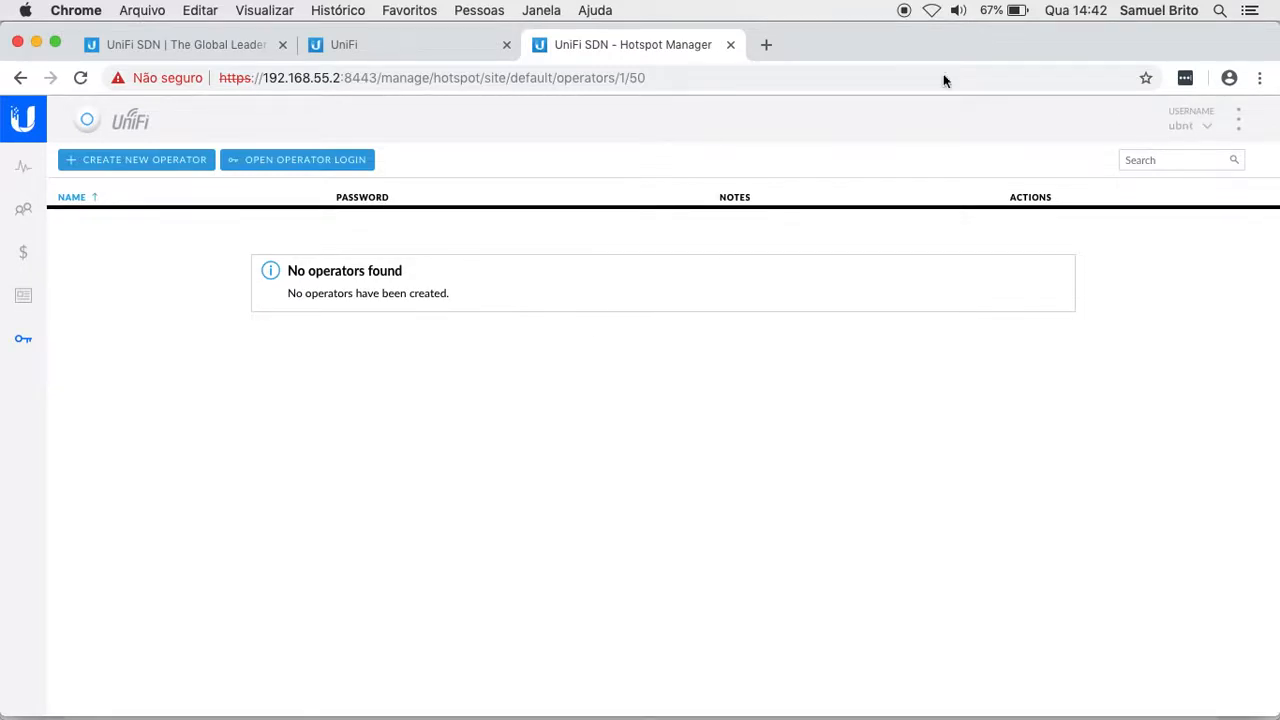
Step: Create operator account 'recepcao' with its password and save it
left_click(150, 167)
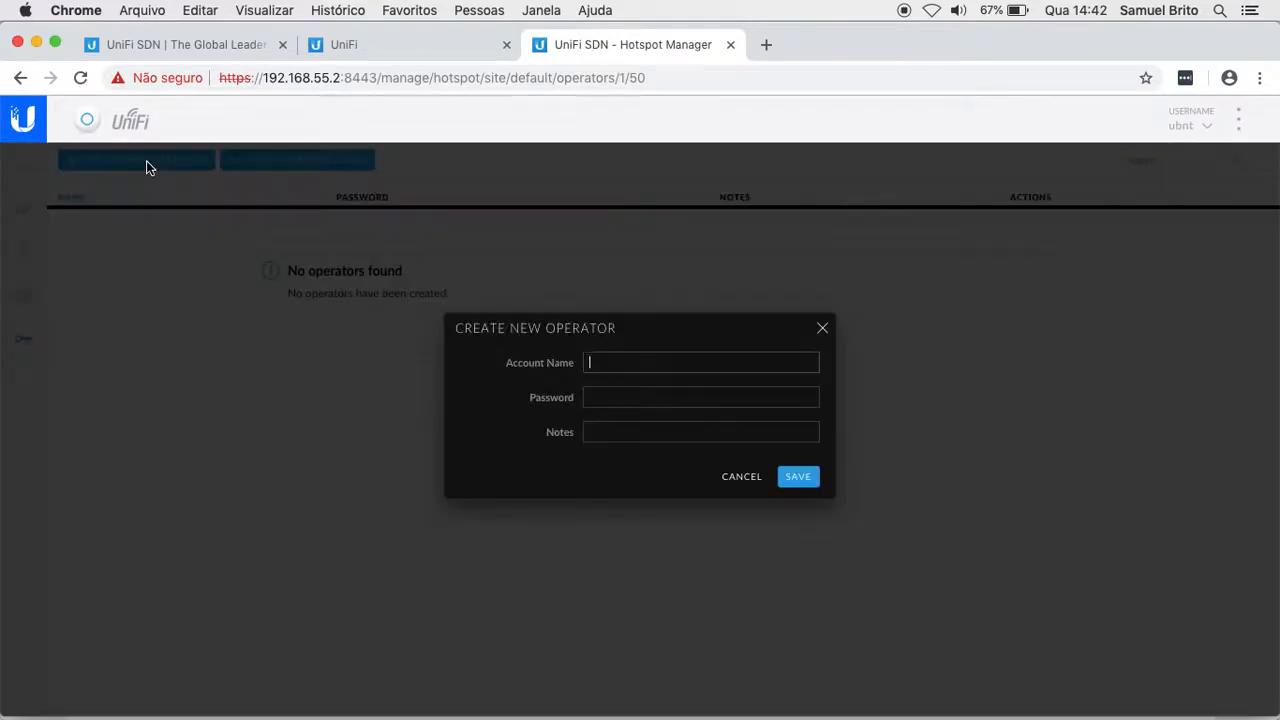
type("recepcao")
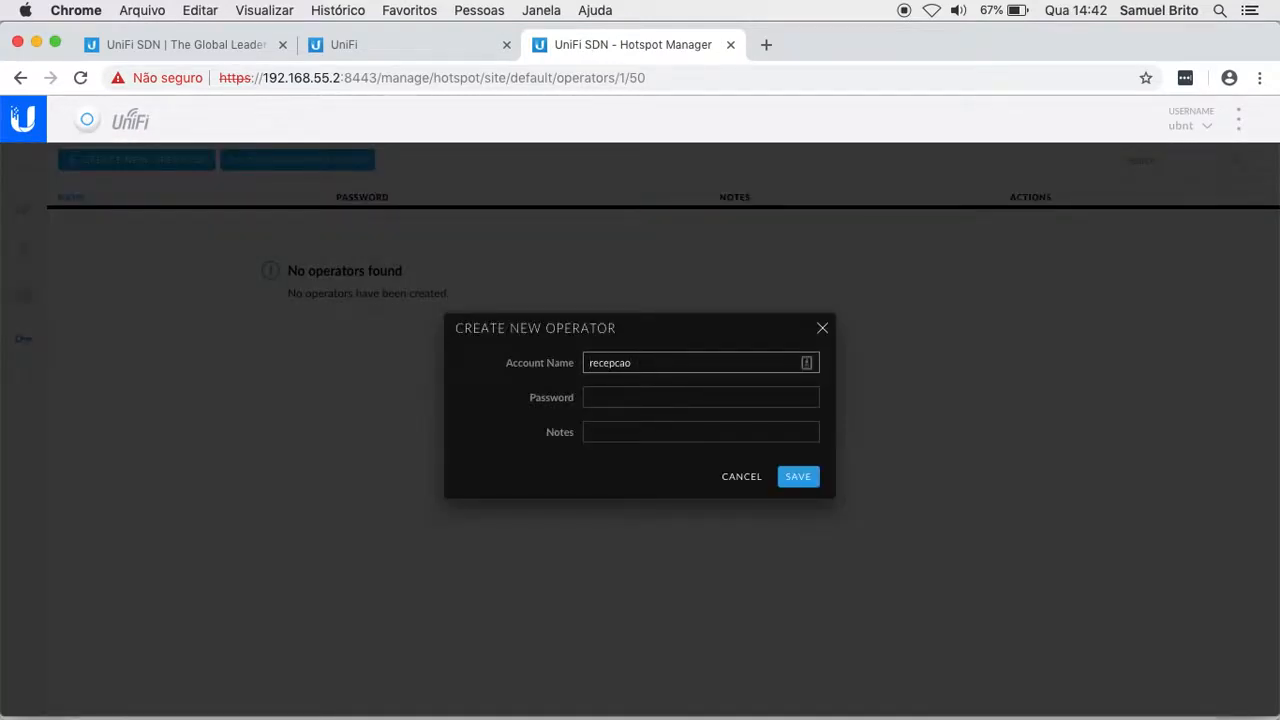
key("Tab")
type("123456")
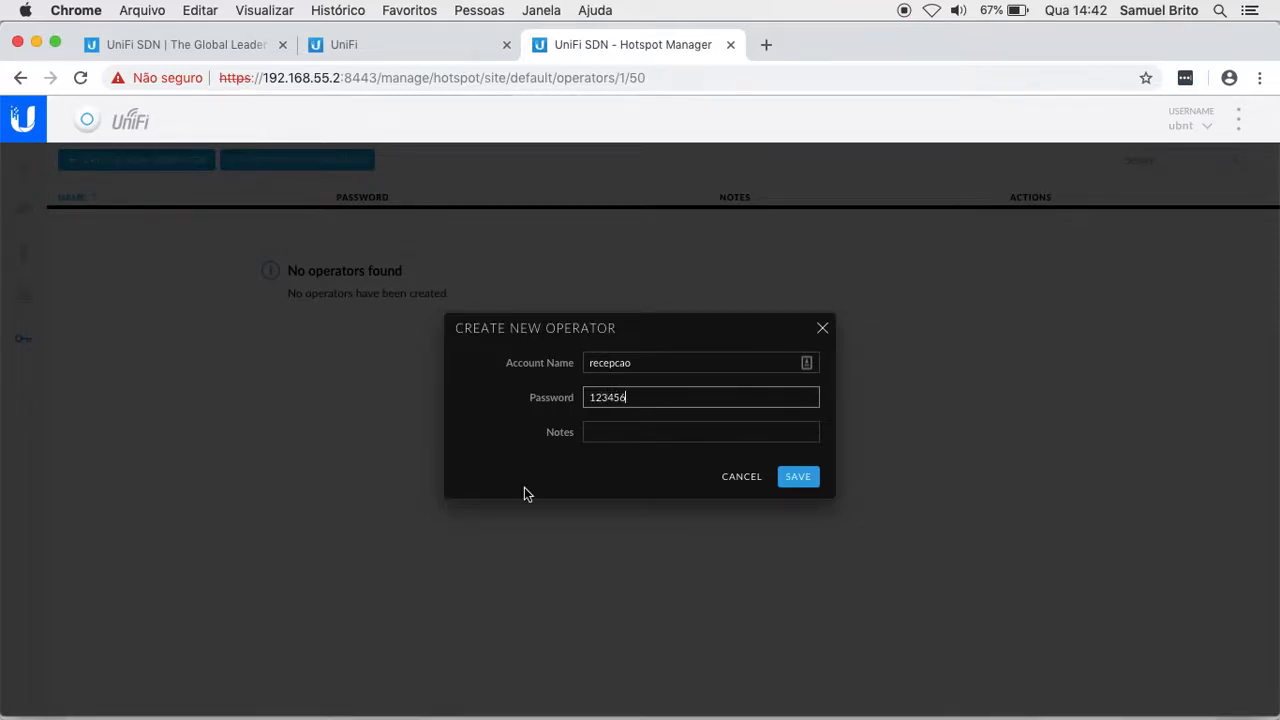
left_click(633, 364)
left_click(596, 397)
left_click(798, 480)
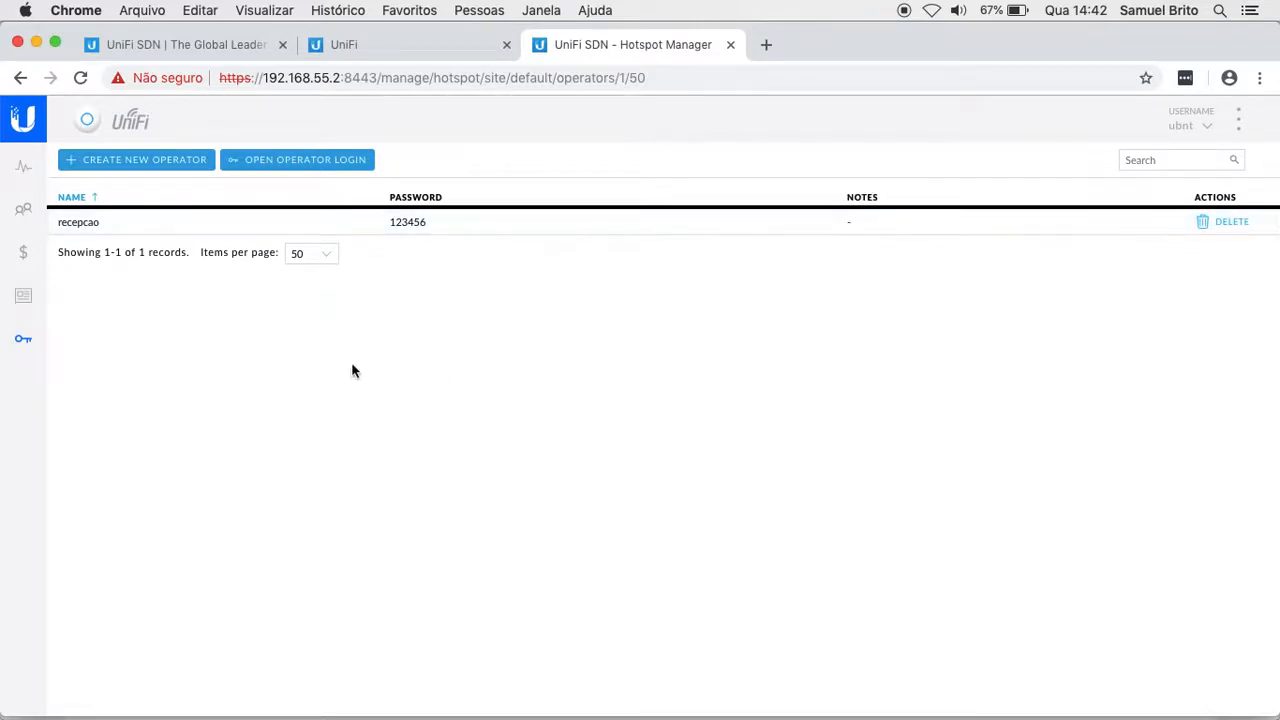
Step: Log out of the Hotspot Manager's current account
left_click(1185, 128)
left_click(1087, 175)
left_click(282, 345)
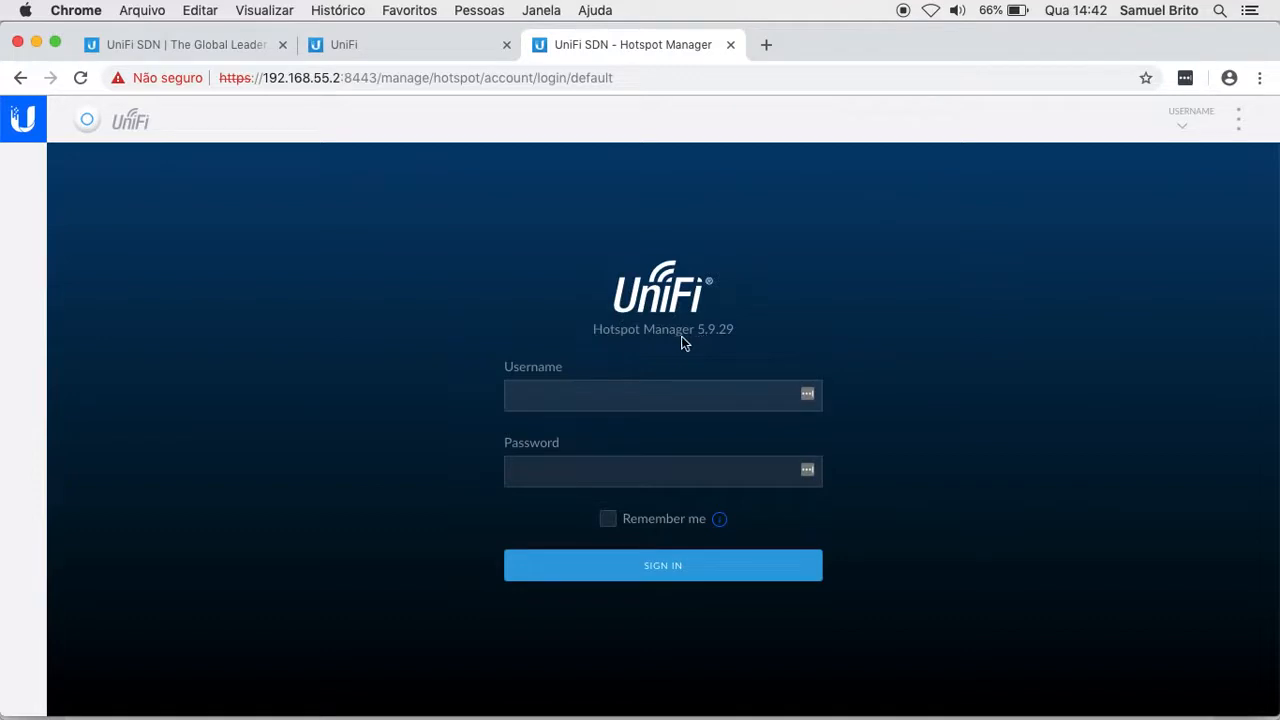
Step: Sign in as operator 'recepcao' with its password to reach the analytics dashboard
left_click(610, 395)
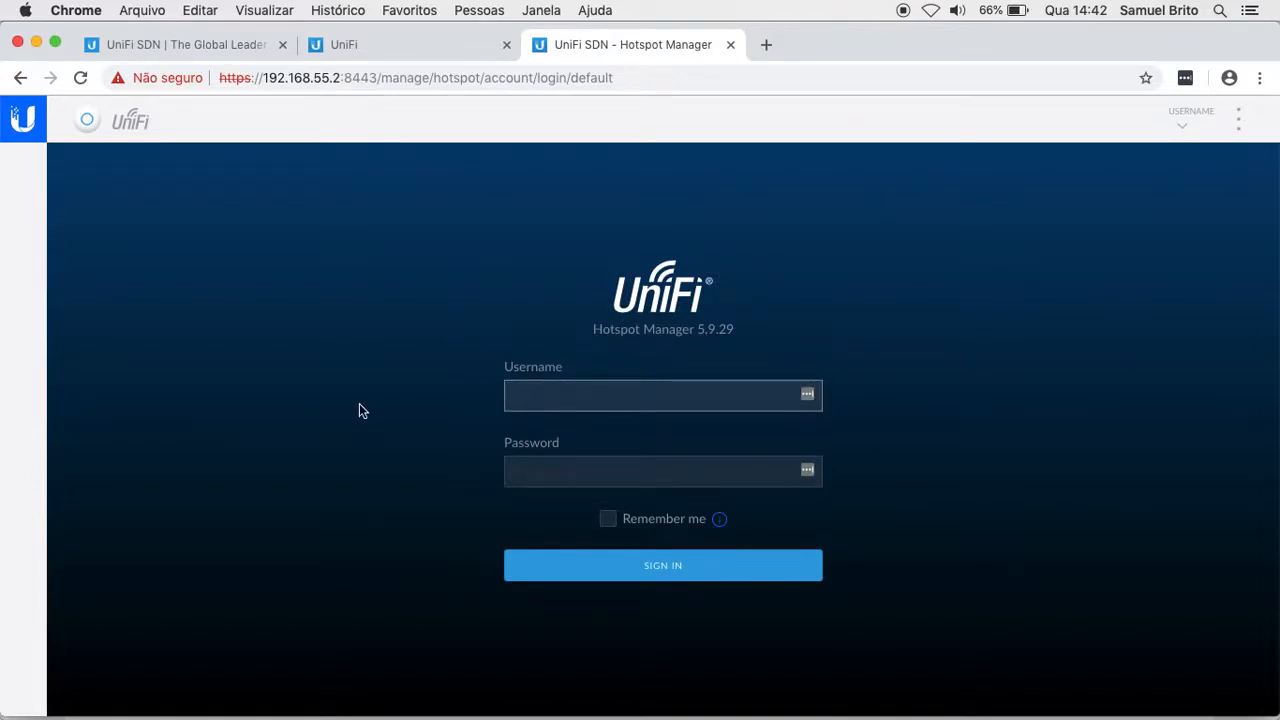
type("recepcao")
key("Tab")
type("••••••")
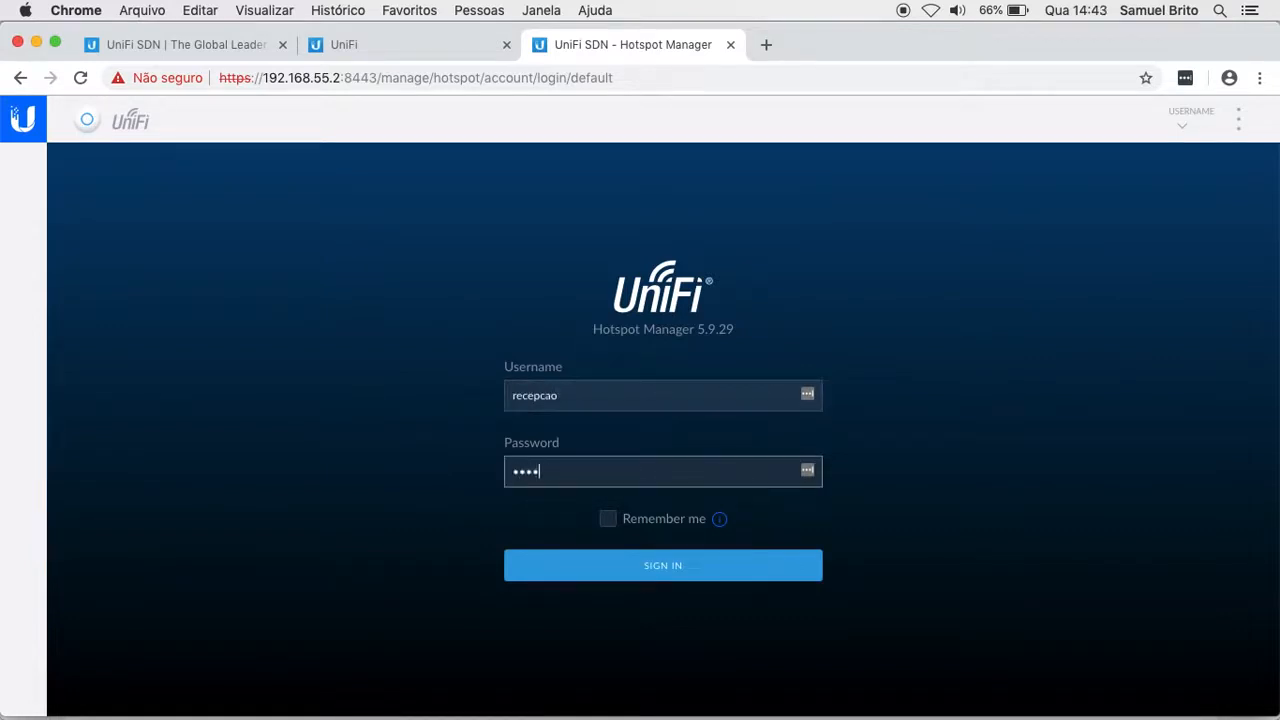
left_click(614, 570)
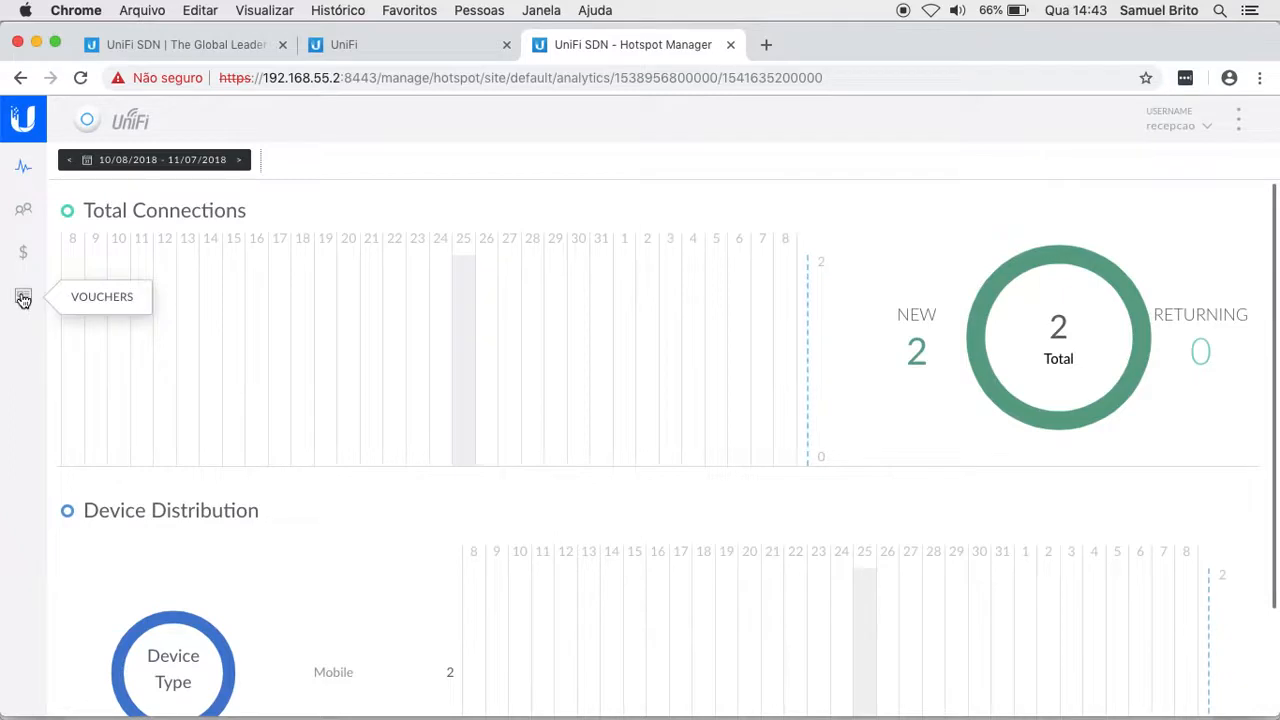
Step: Open the Vouchers page from the sidebar, which shows no vouchers created yet
left_click(23, 298)
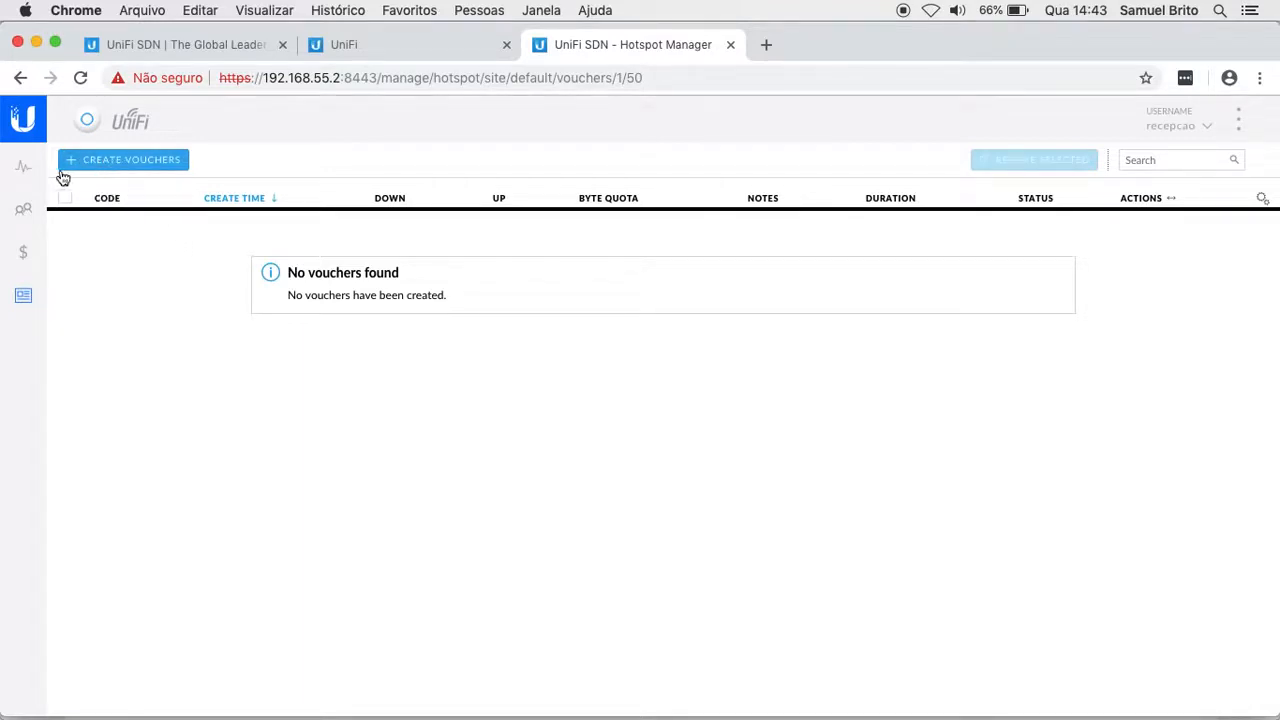
Step: Start a batch of 10 one-time vouchers with a user-defined expiration of 2 hours
left_click(120, 162)
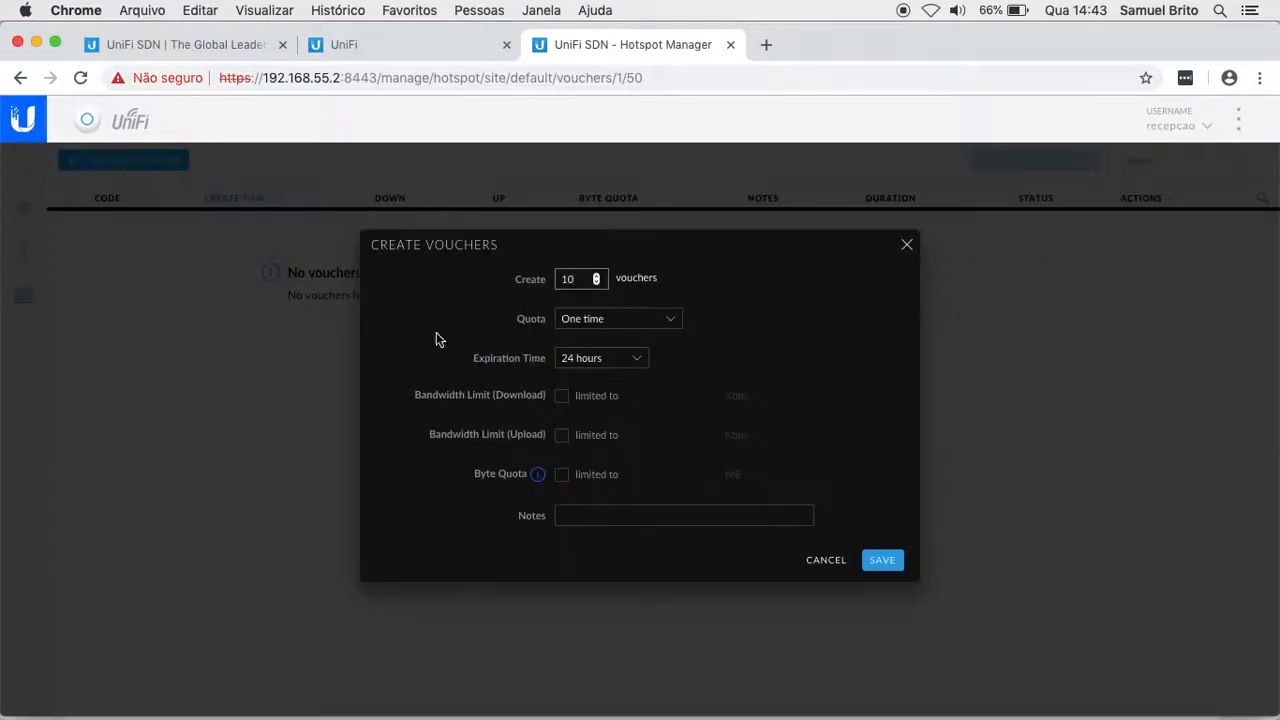
double_click(568, 279)
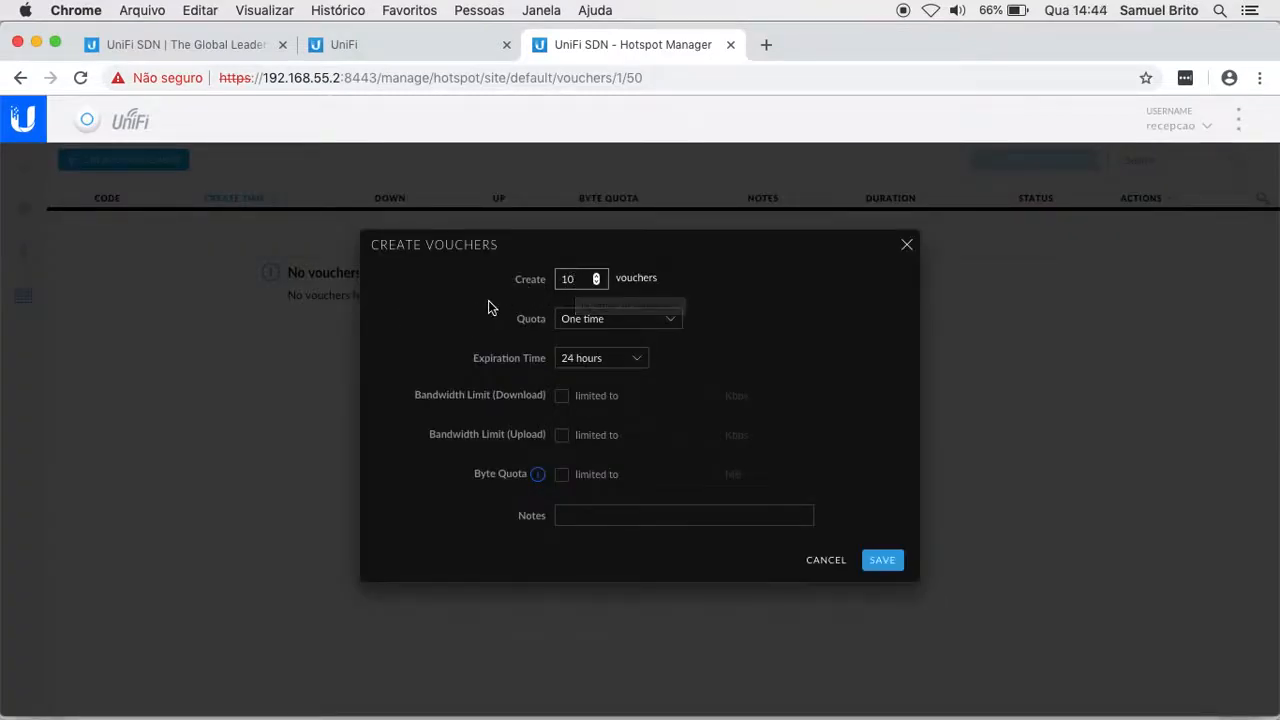
left_click(602, 320)
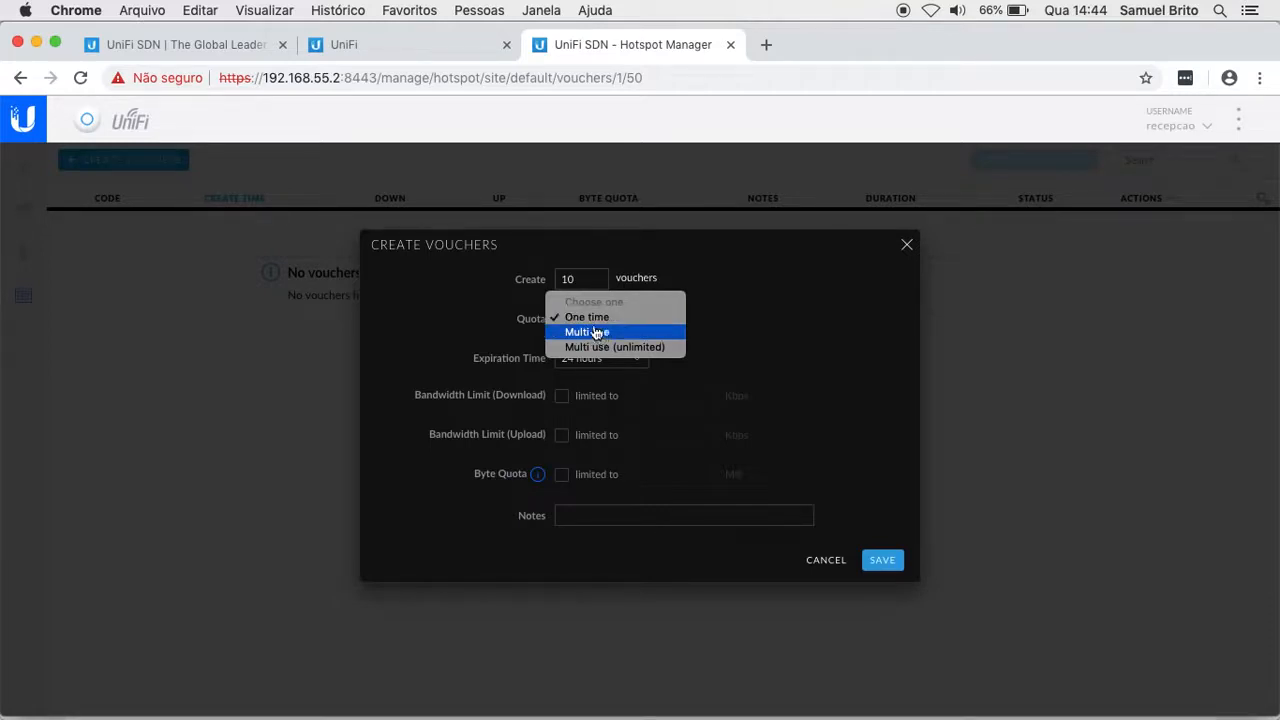
left_click(580, 317)
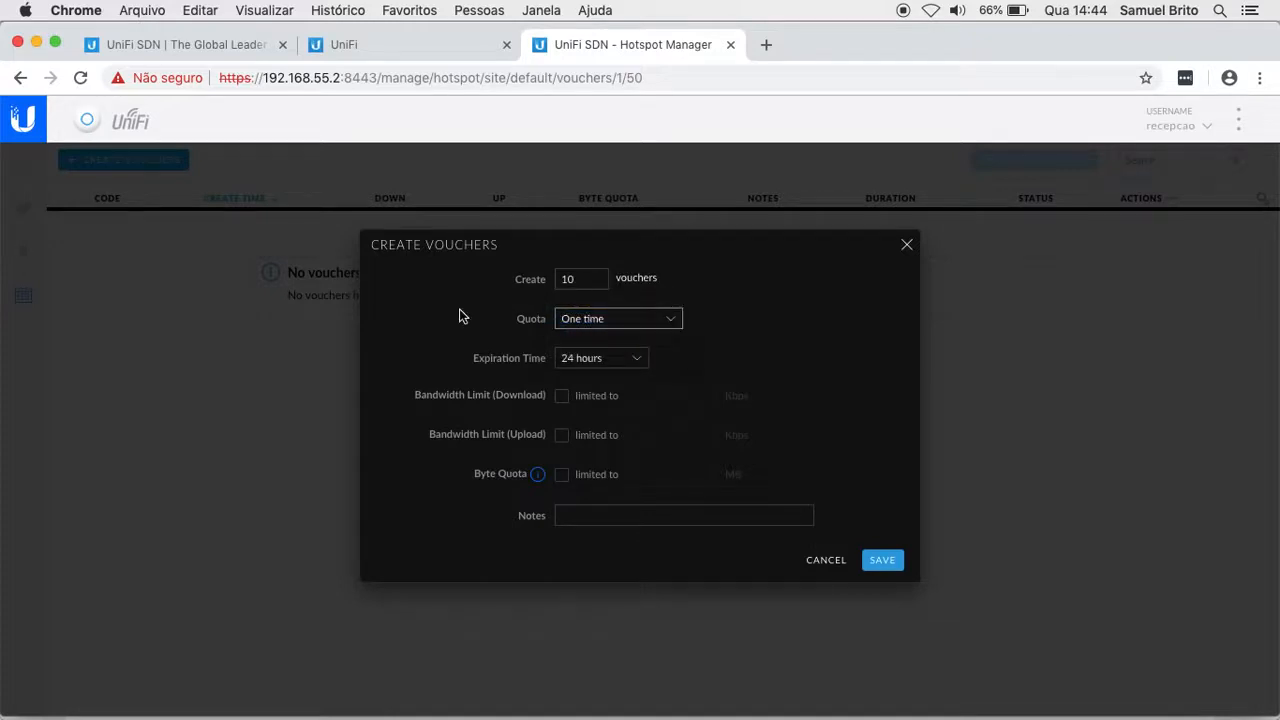
left_click(557, 358)
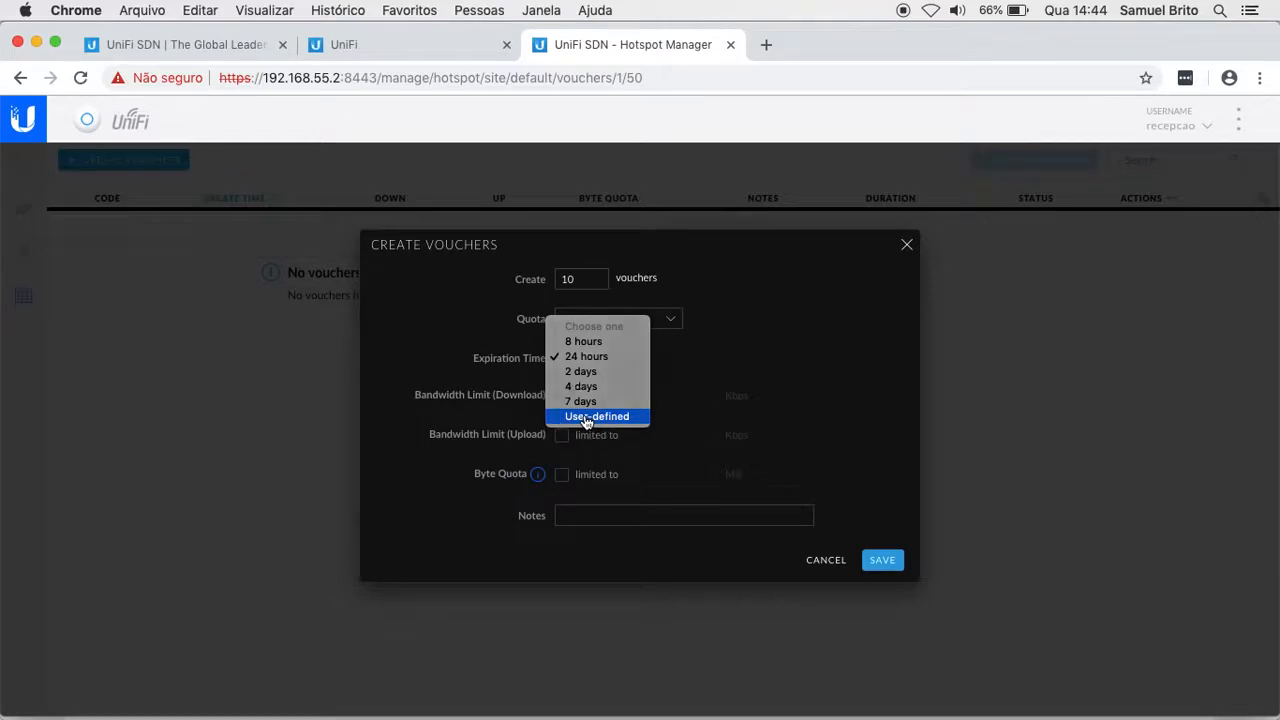
left_click(586, 418)
left_click(678, 357)
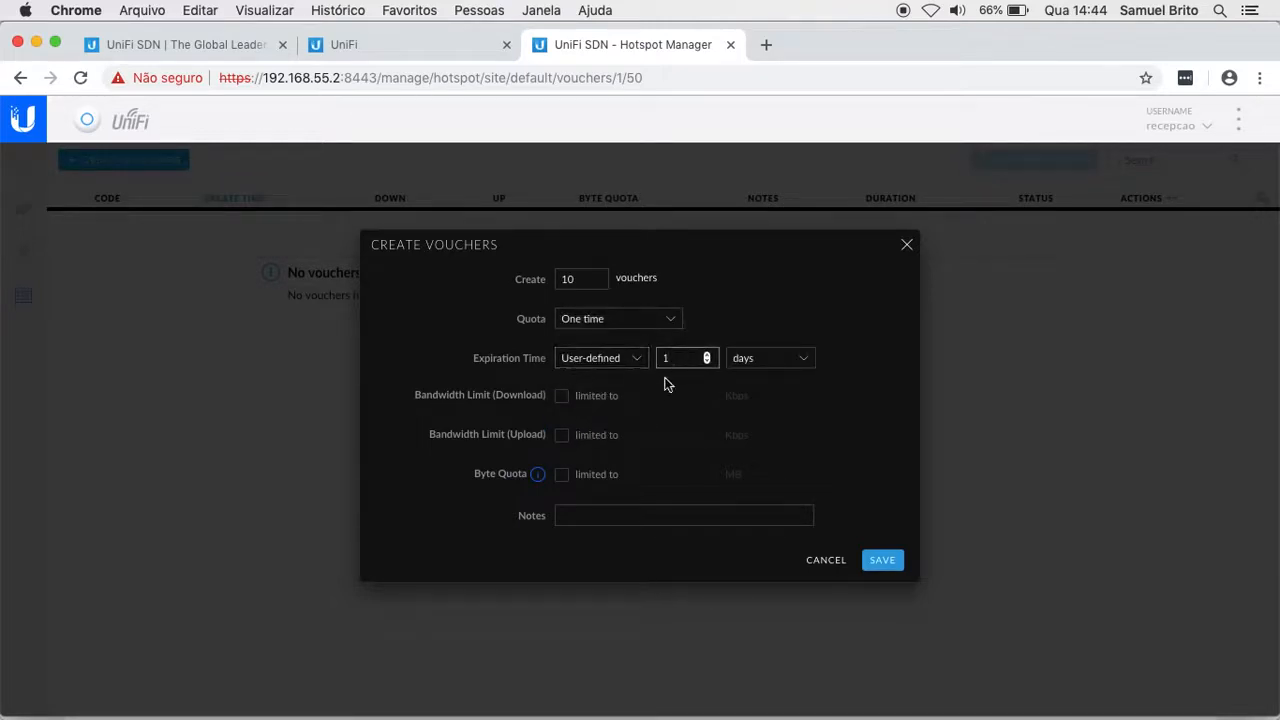
key("BackSpace")
type("2")
left_click(775, 358)
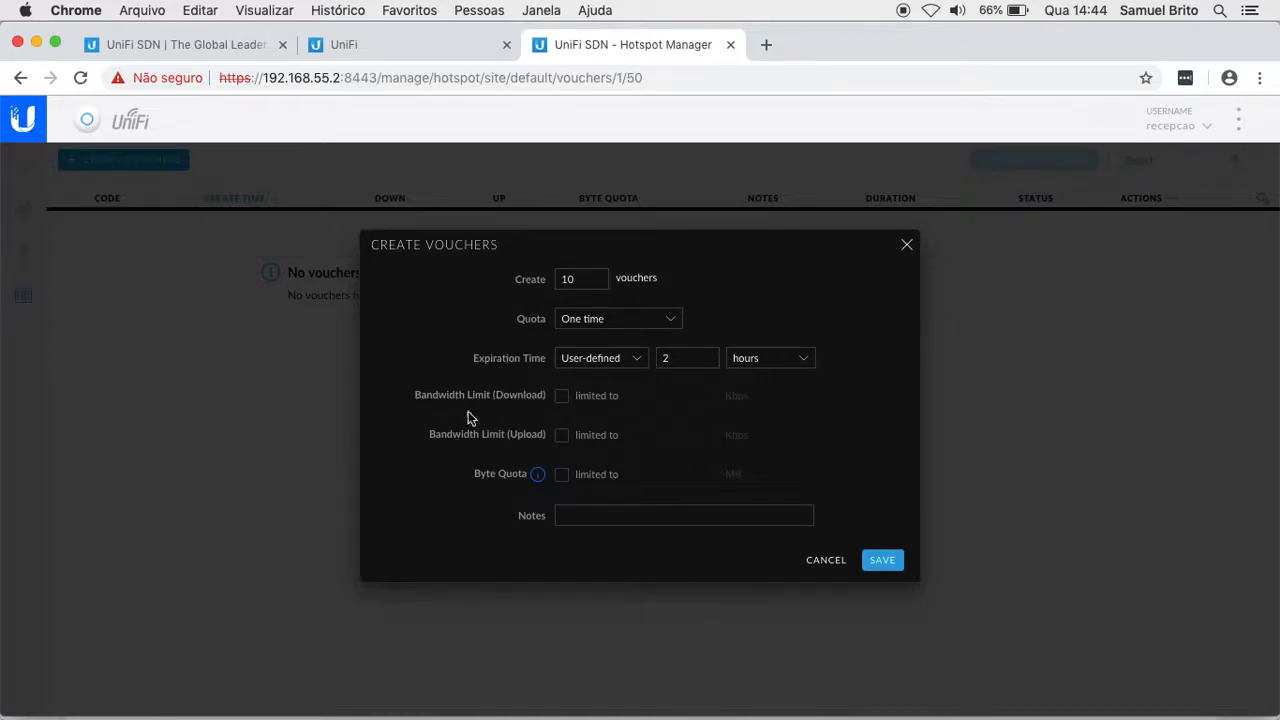
Step: Limit download and upload to 1024 Kbps each and save the vouchers
left_click(561, 396)
left_click(663, 398)
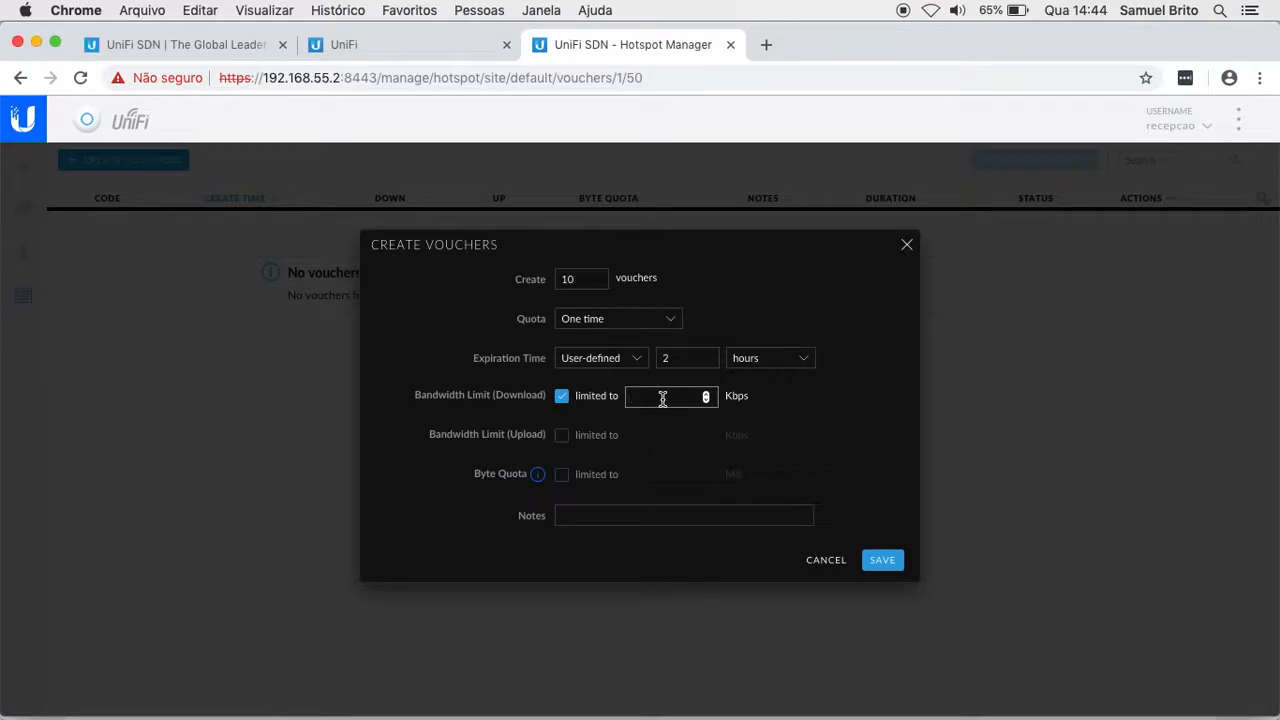
type("1024")
left_click(561, 436)
left_click(651, 432)
type("1024")
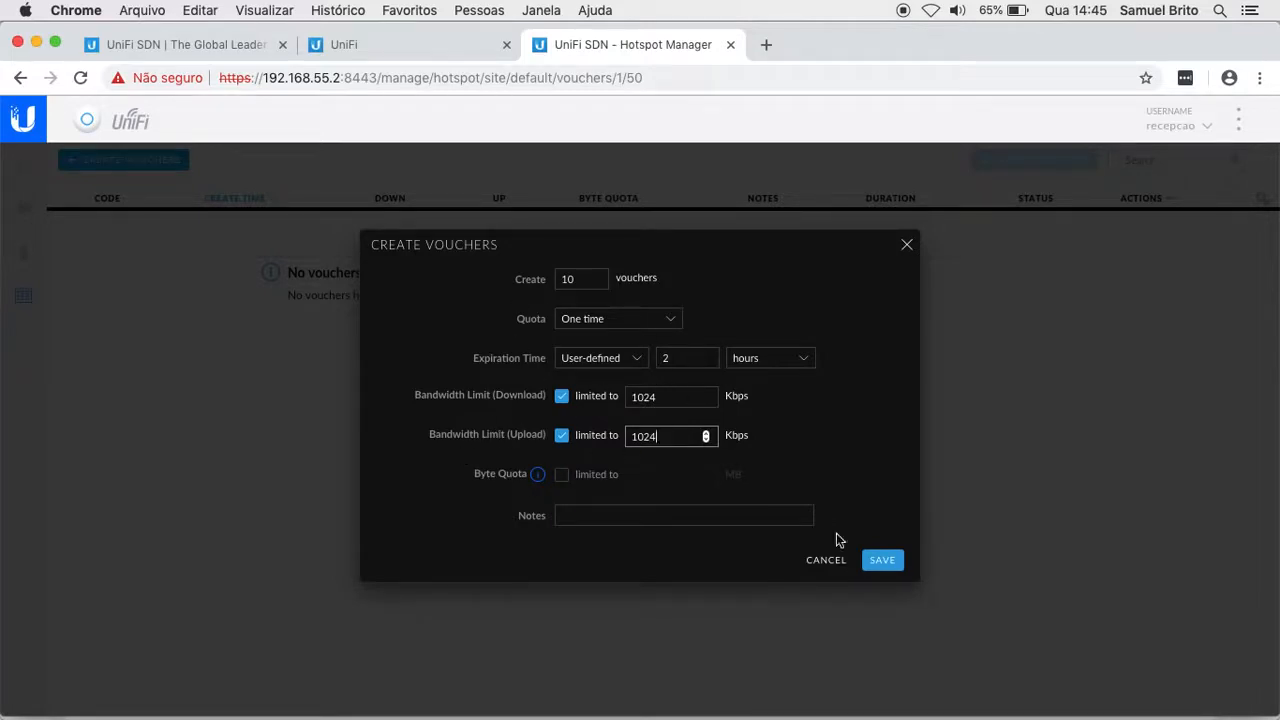
left_click(880, 562)
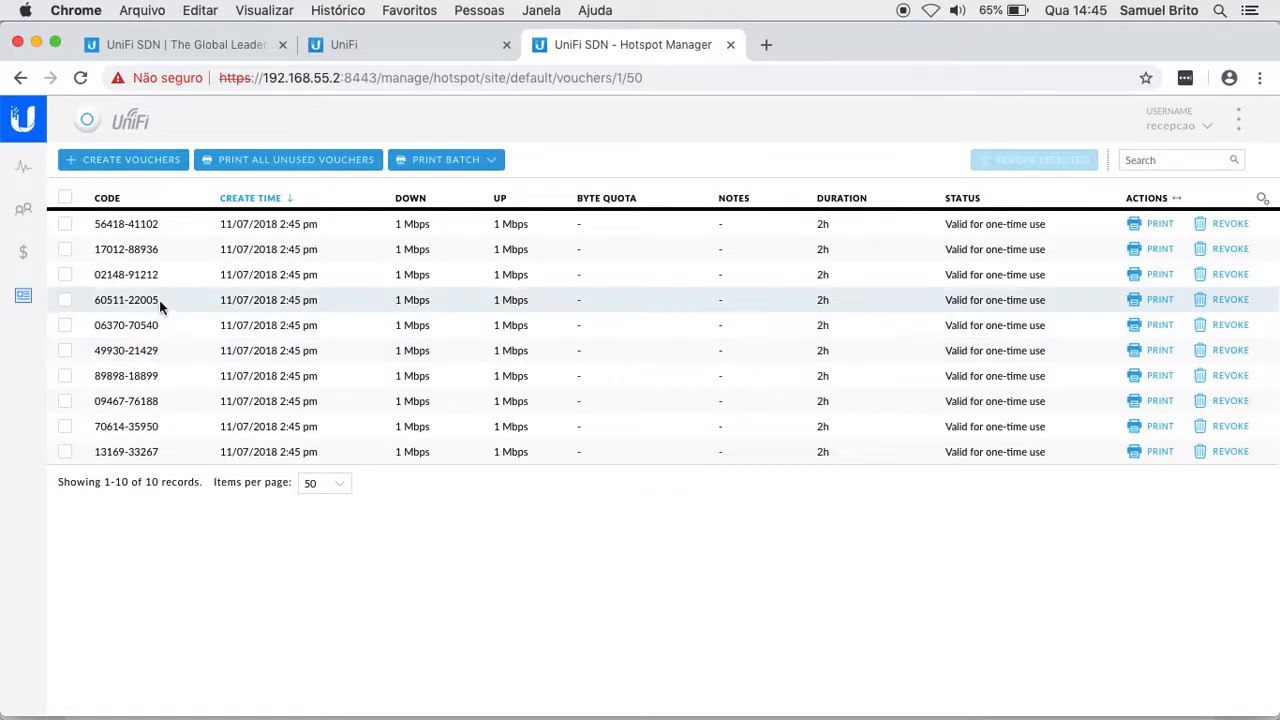
Step: Copy the row-4 voucher code with Copiar, then switch the Mac's Wi-Fi on with Ativar Wi-Fi
left_click_drag(157, 299, 96, 301)
right_click(97, 300)
left_click(155, 337)
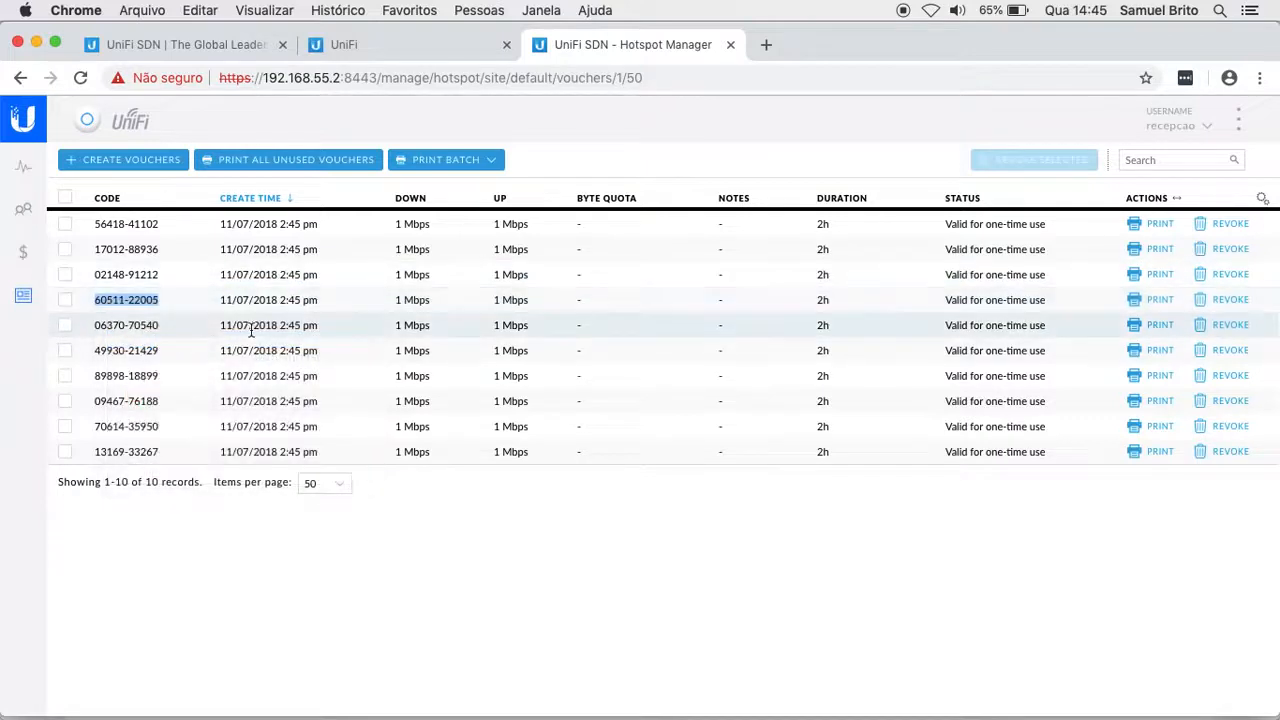
left_click(505, 543)
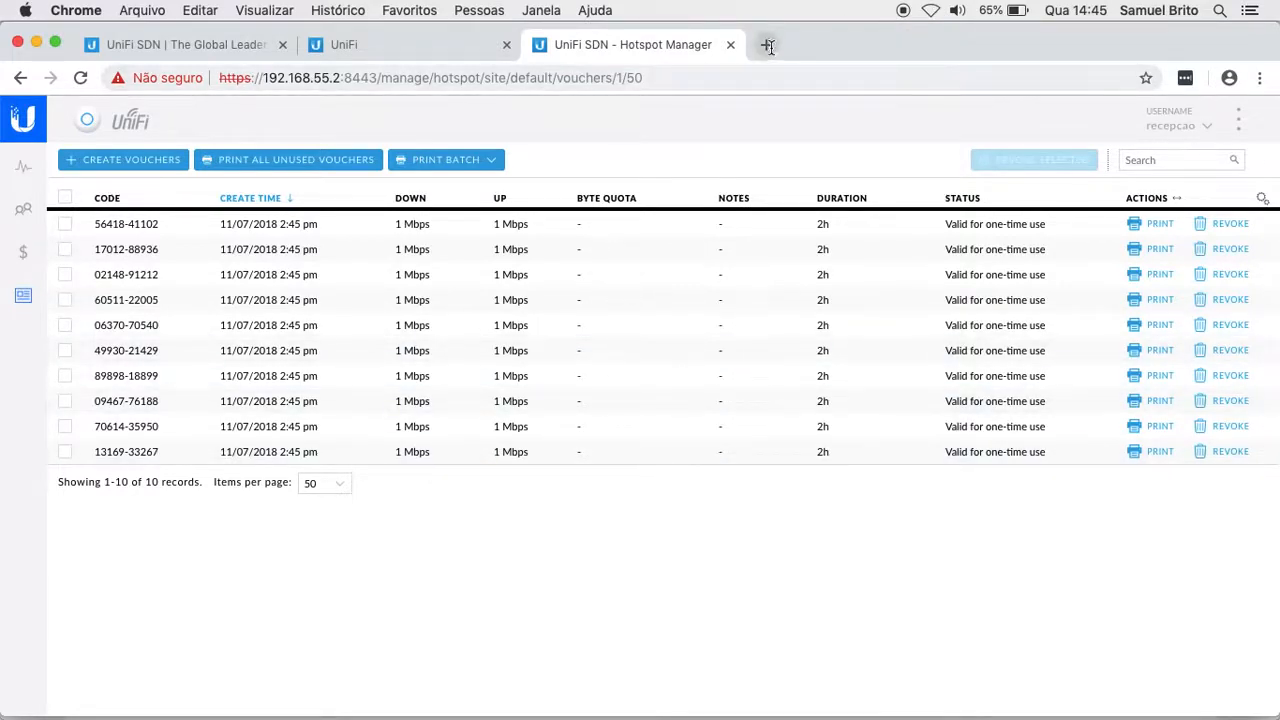
left_click(930, 10)
left_click(960, 51)
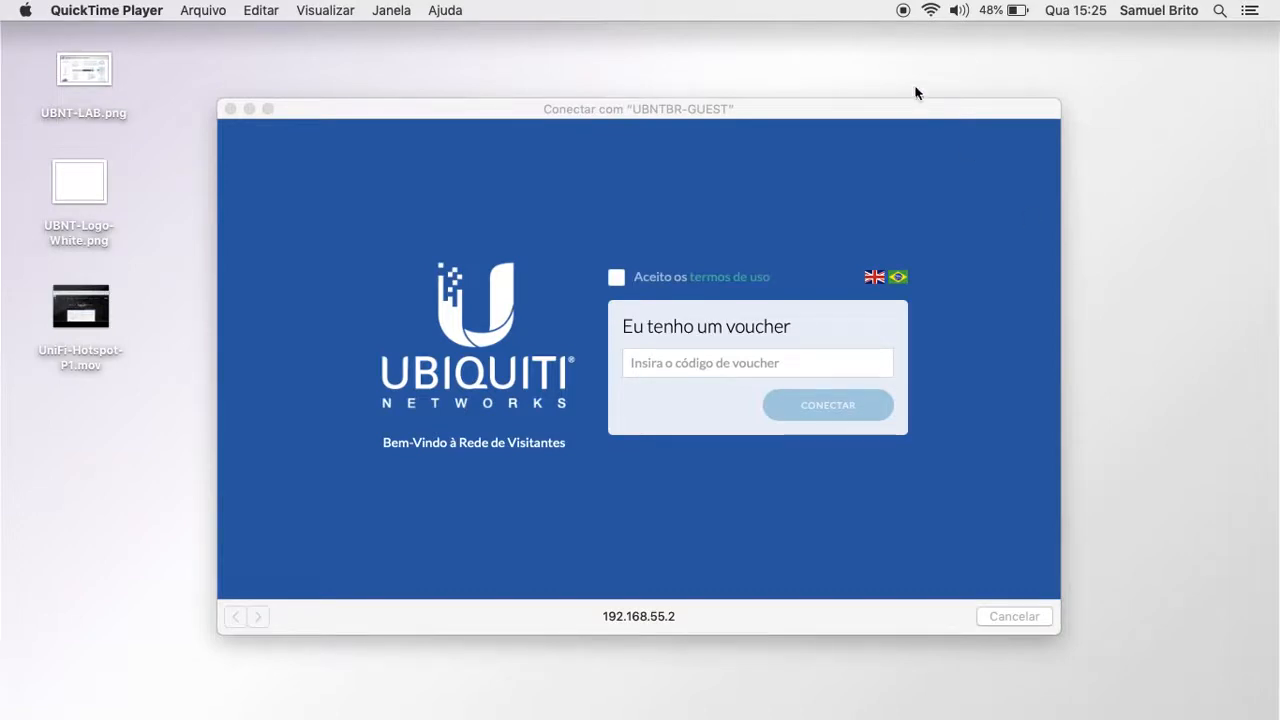
Step: Switch the UBNTBR-GUEST portal to English and read through the terms of use
left_click(931, 12)
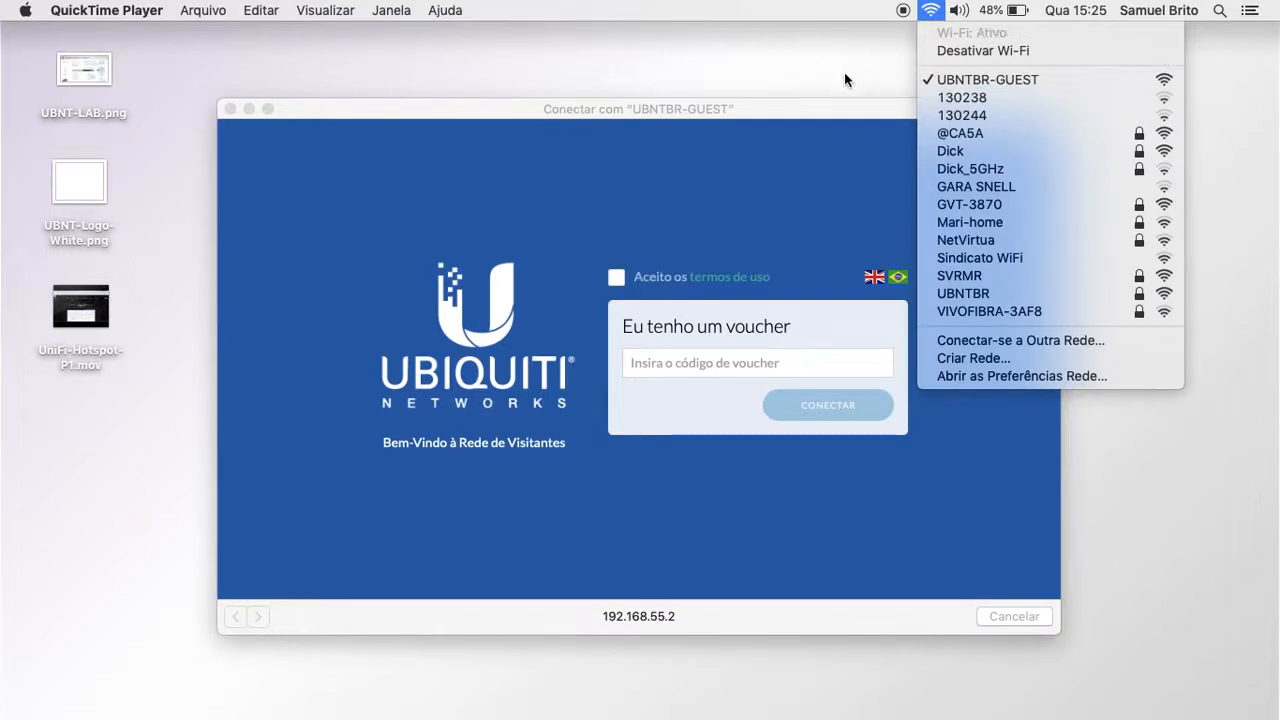
left_click(807, 106)
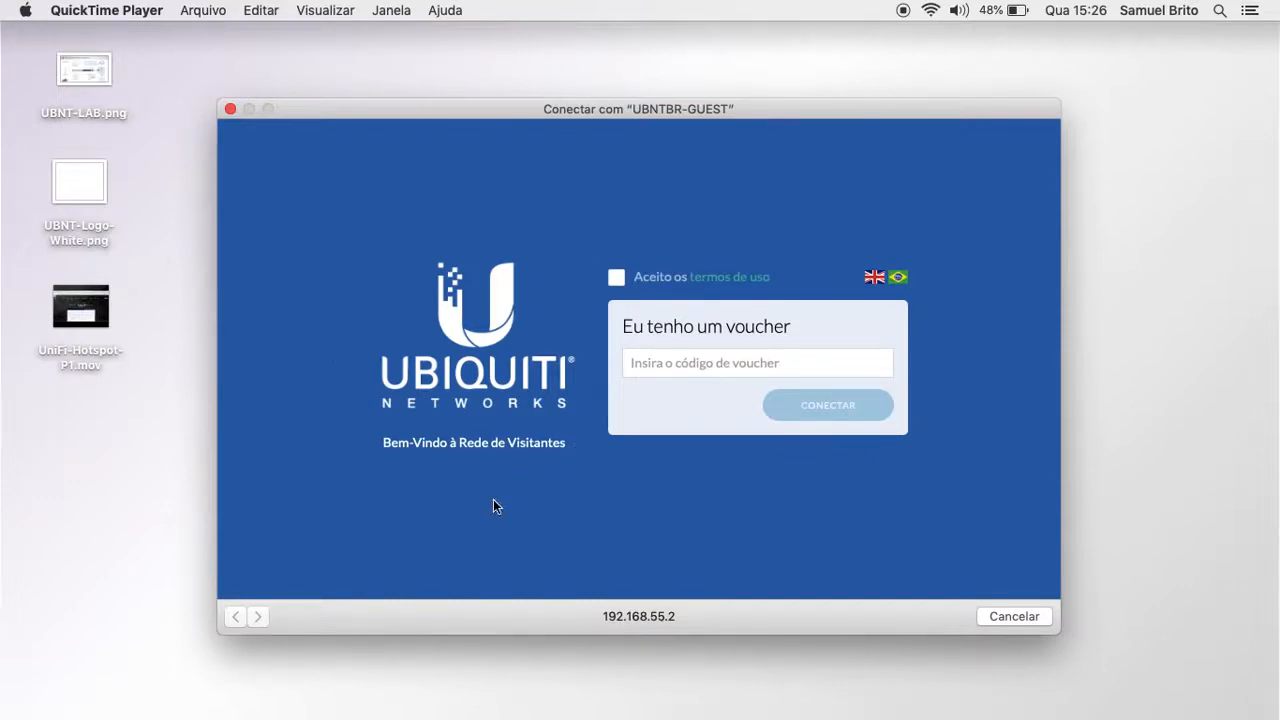
left_click(875, 279)
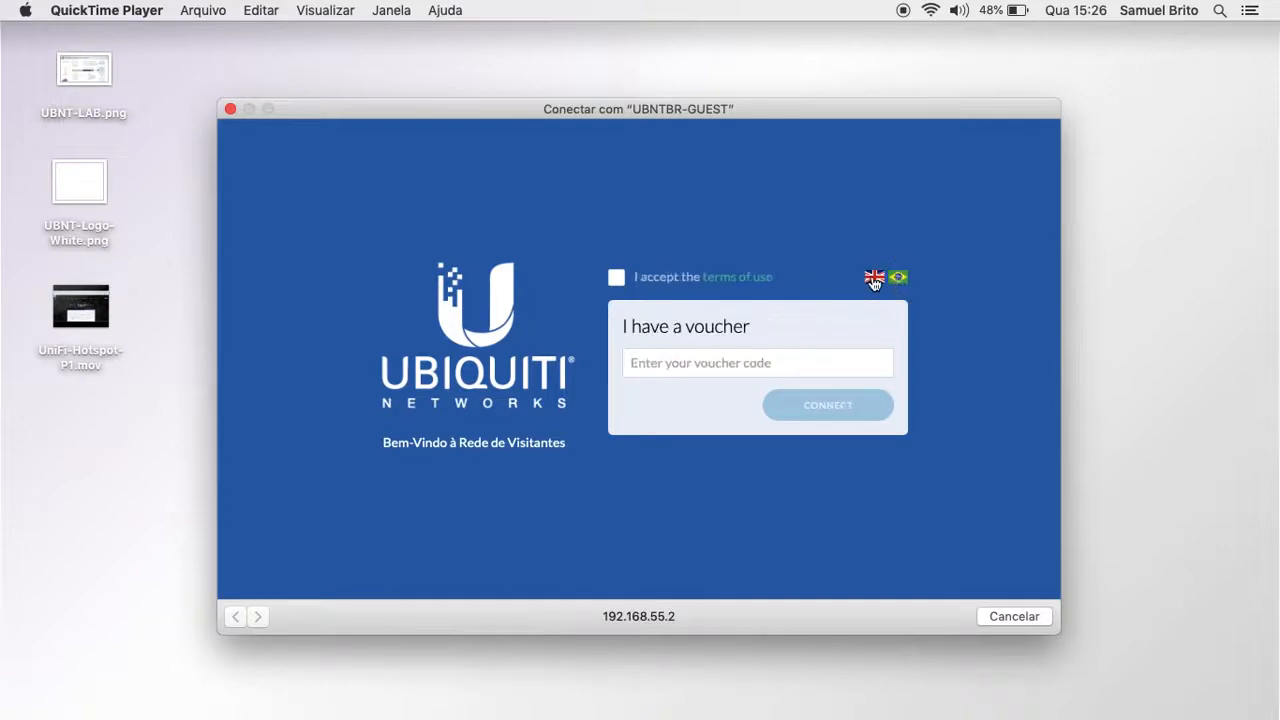
left_click(733, 280)
scroll(737, 283, "down", 1)
scroll(737, 283, "up", 1)
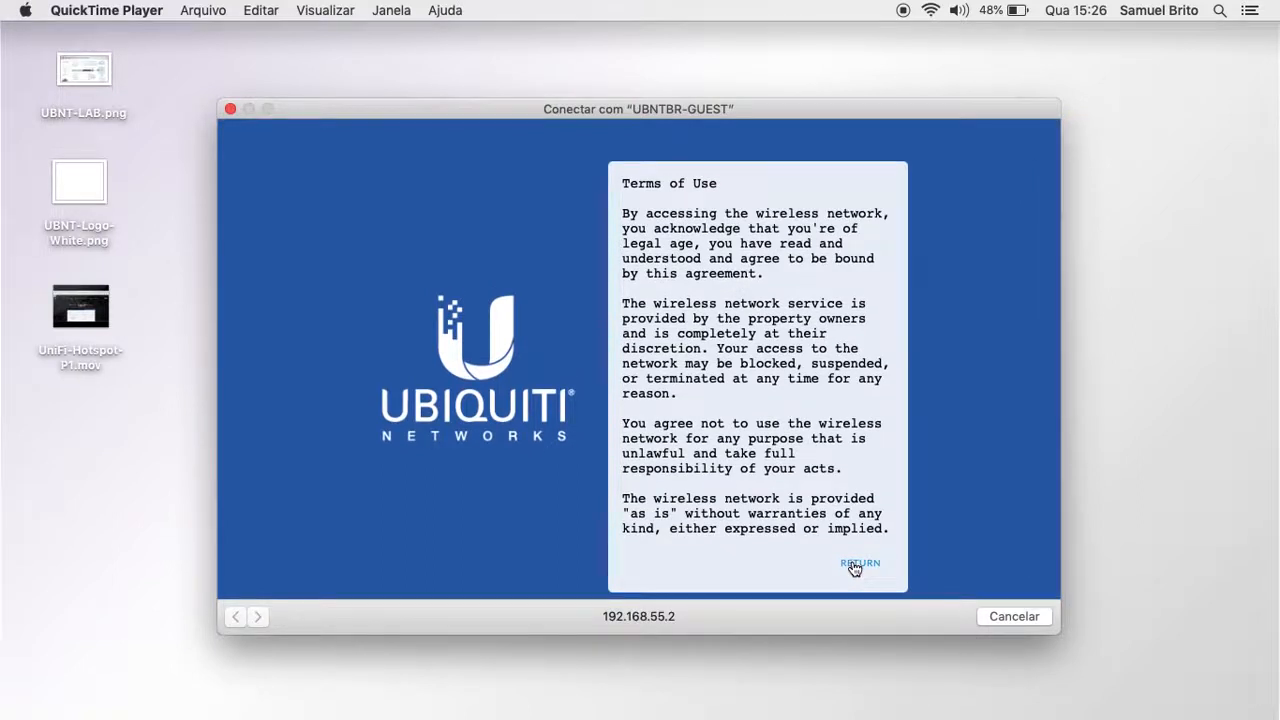
left_click(855, 566)
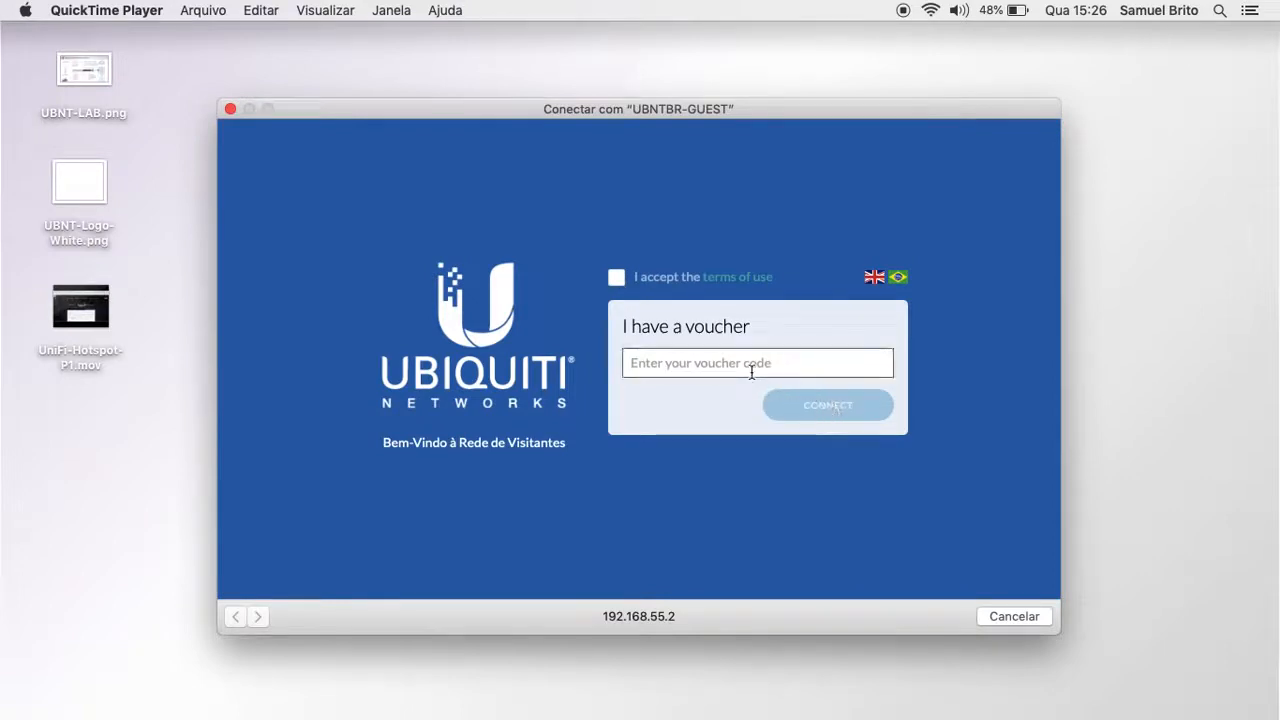
Step: Tick I accept, paste the copied voucher code, and submit with CONNECT
left_click(617, 278)
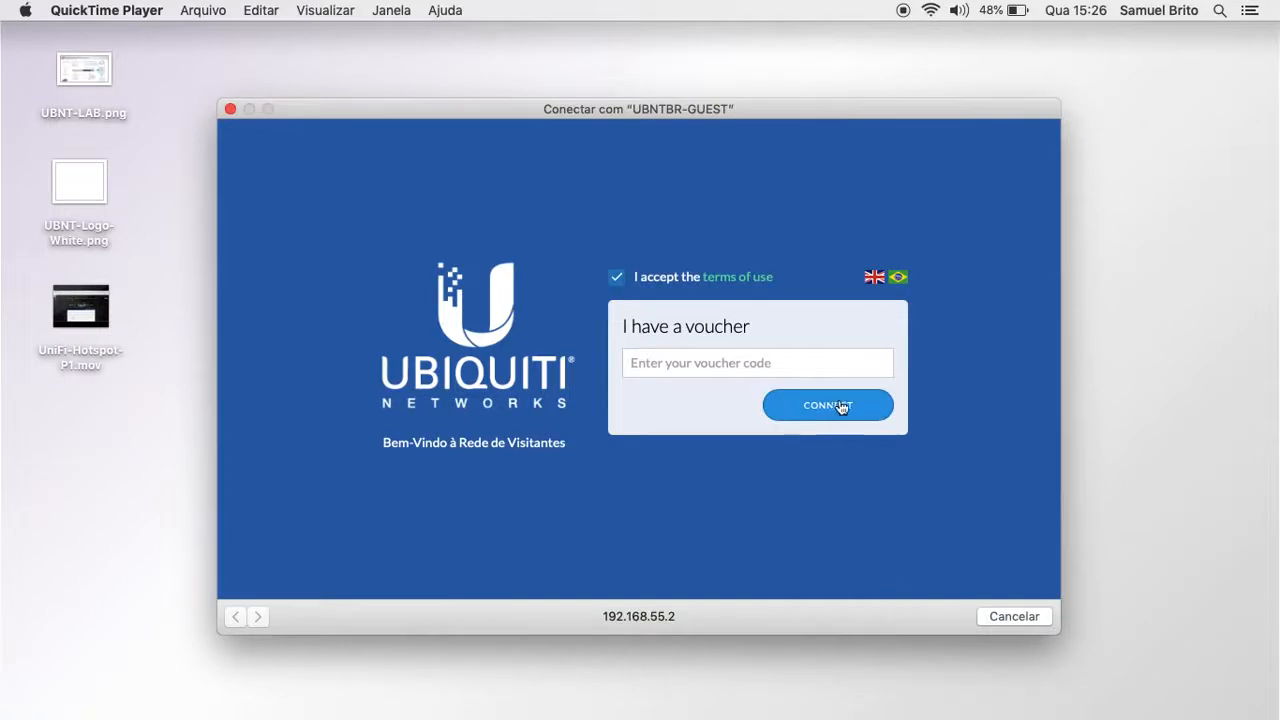
left_click(691, 357)
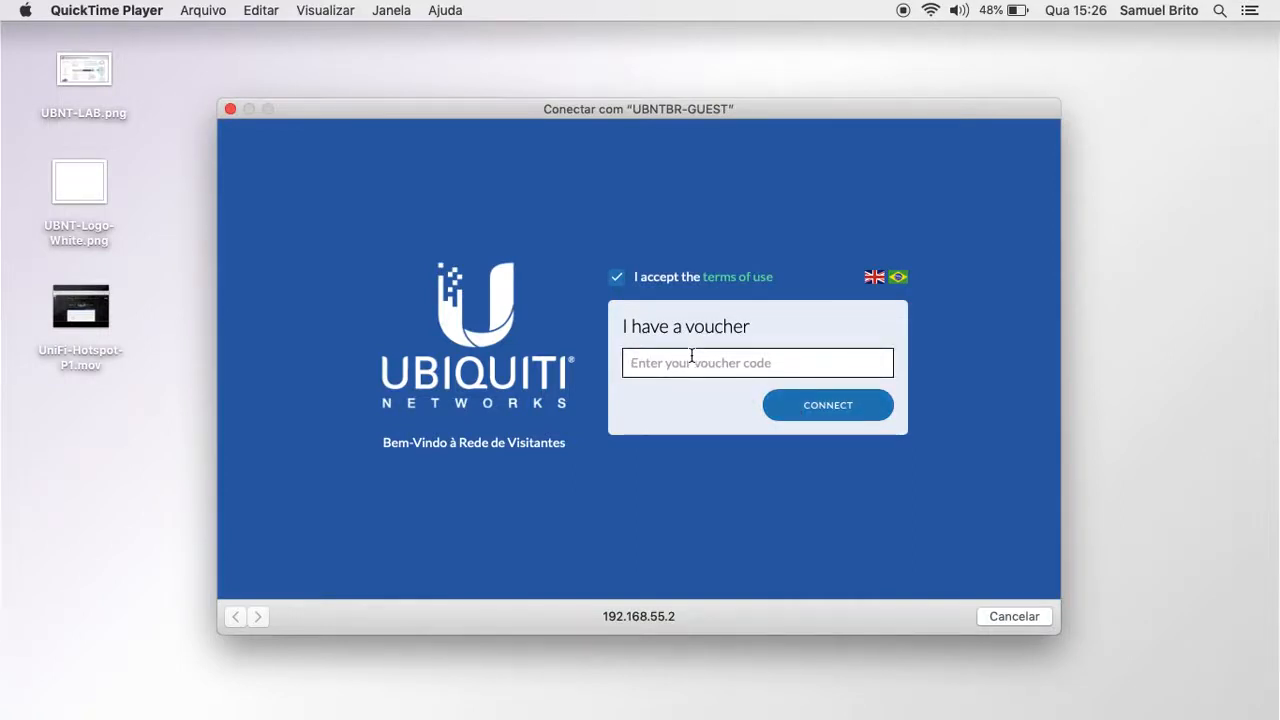
key("super+v")
left_click(825, 412)
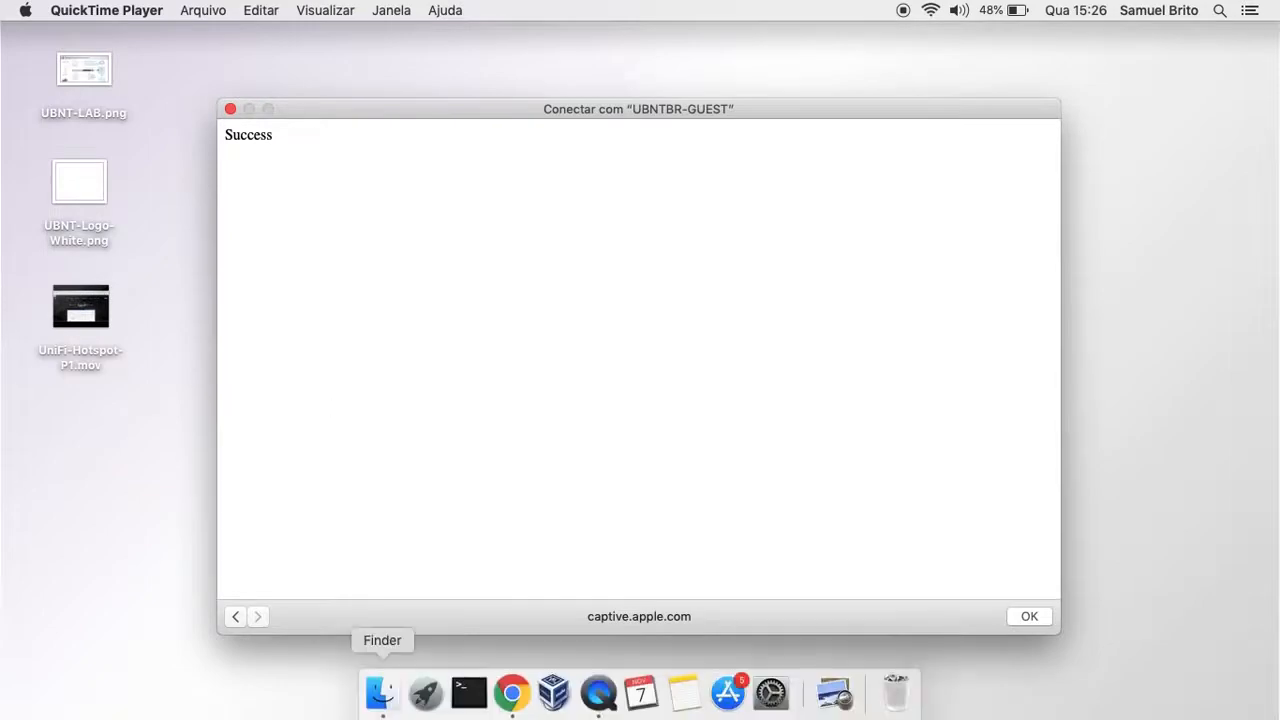
Step: Bring Chrome forward, dismiss the Success window with OK, and load unifi-sdn.ubnt.com
left_click(514, 694)
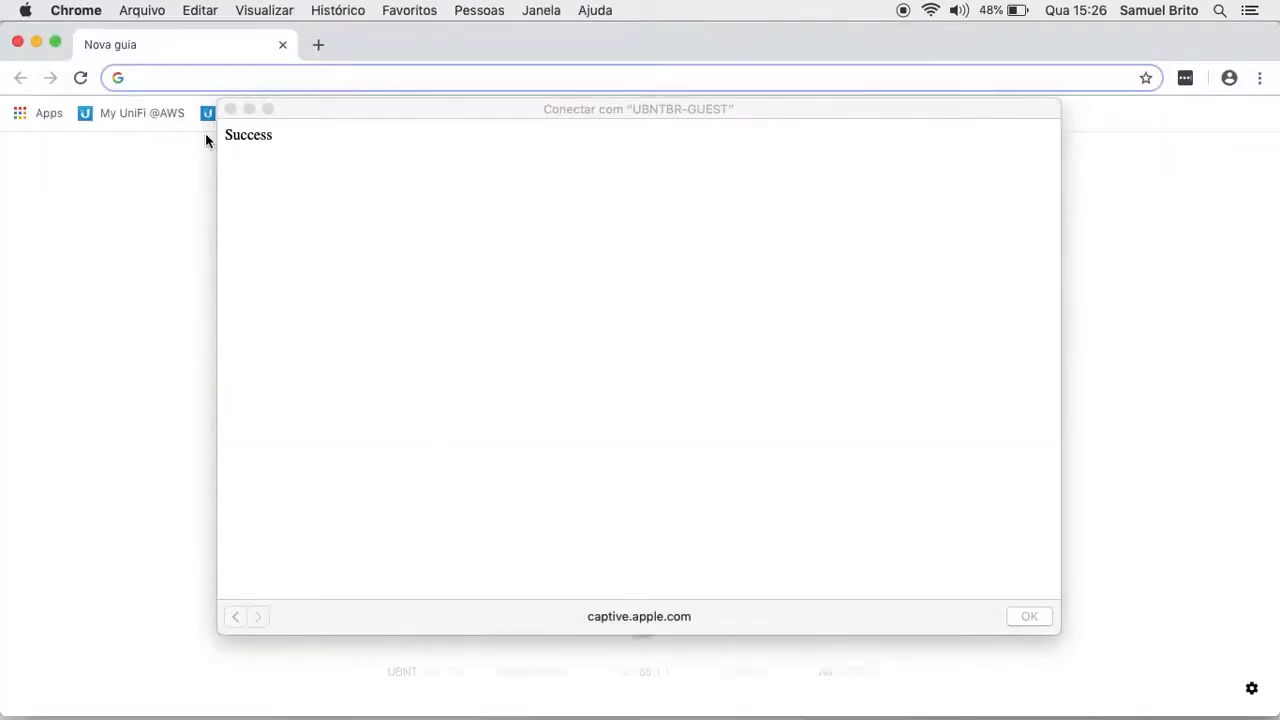
left_click(230, 109)
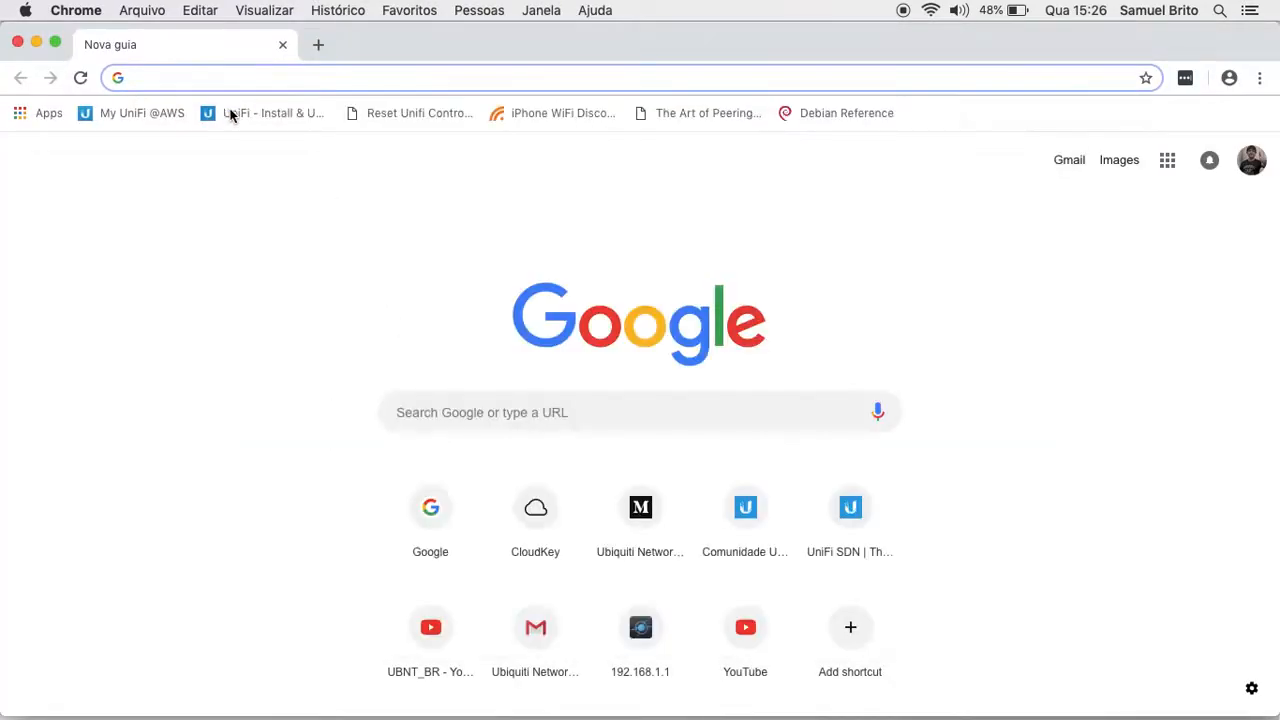
type("unifi-sdn.ubnt.com")
key("Return")
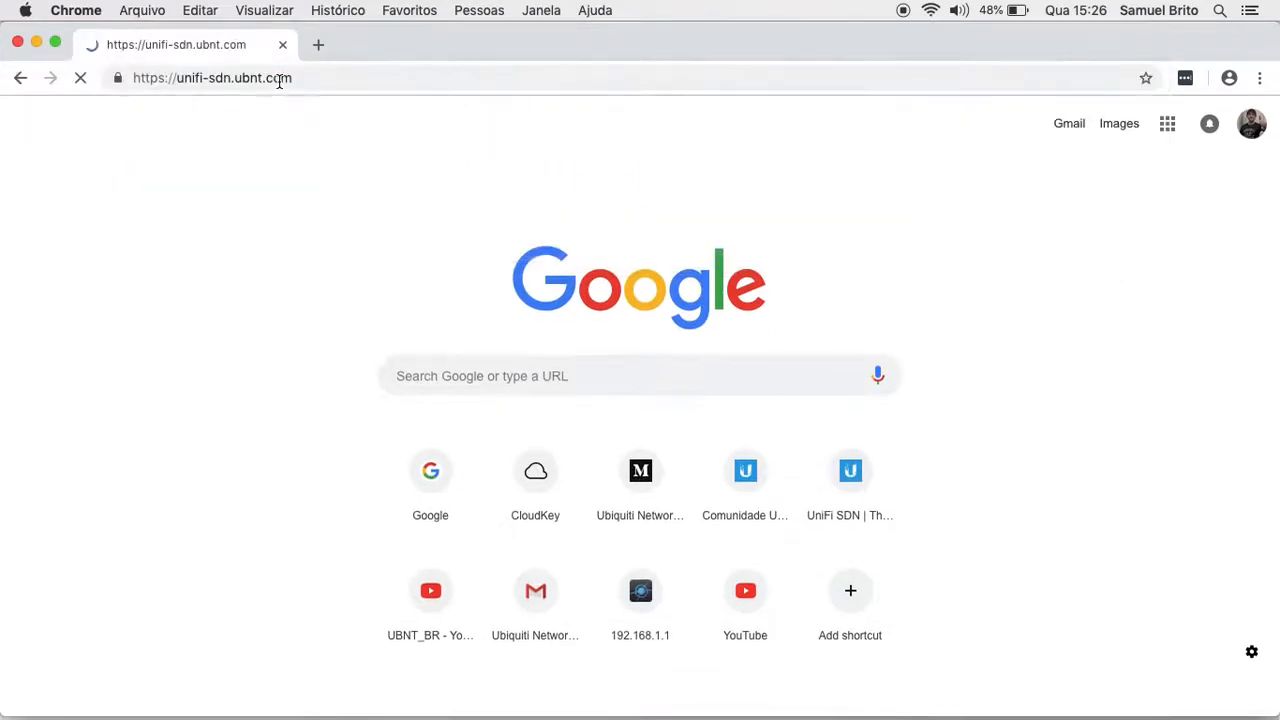